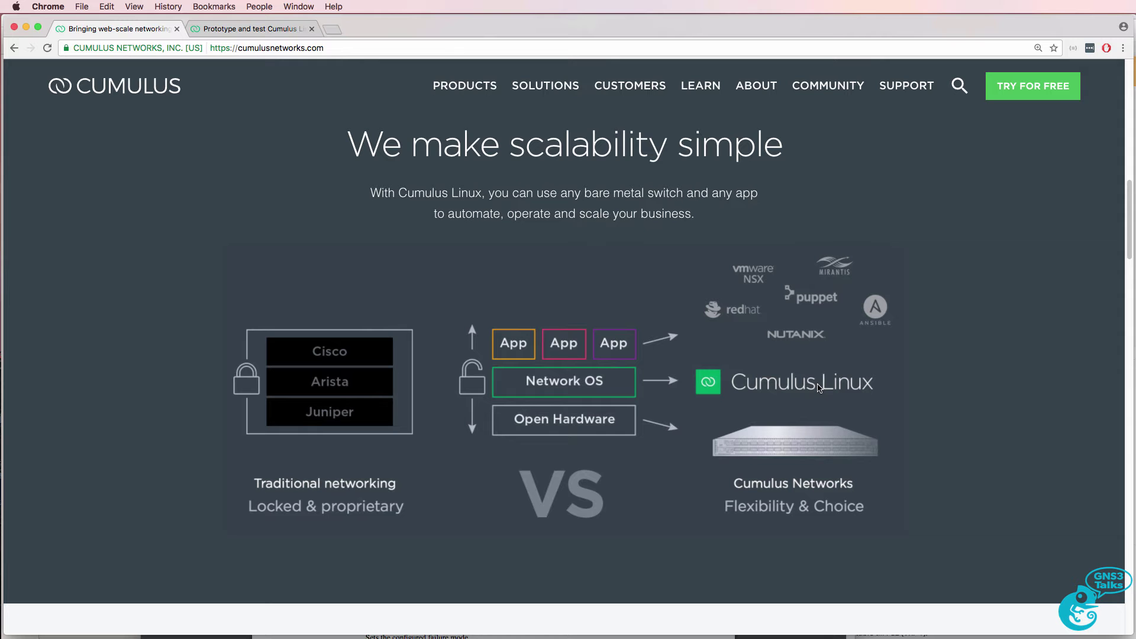
Open the Hardware Compatibility List from Products and bring up the link menu for the Facebook Backpack entry
mouse_move(461, 86)
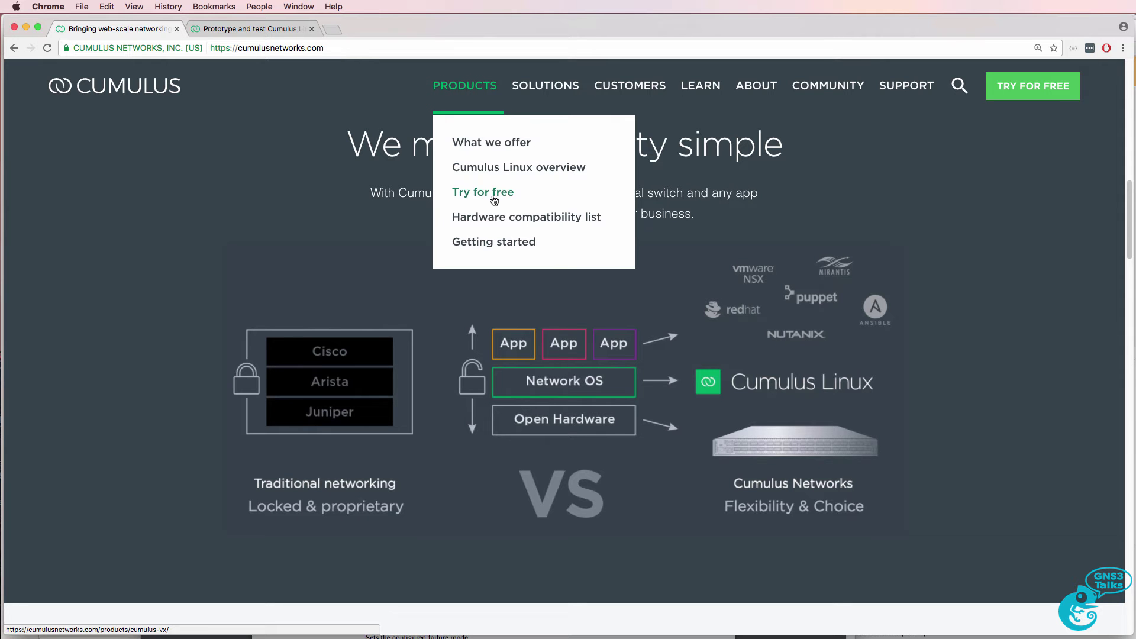
click(498, 219)
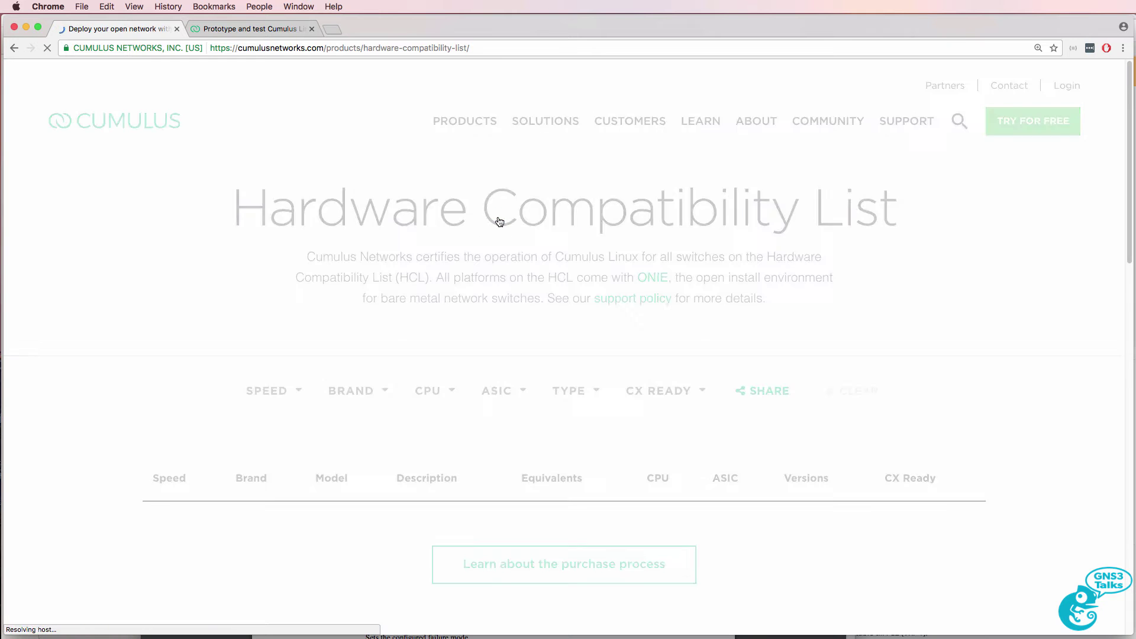
scroll(468, 331, down, 3)
key(super+plus)
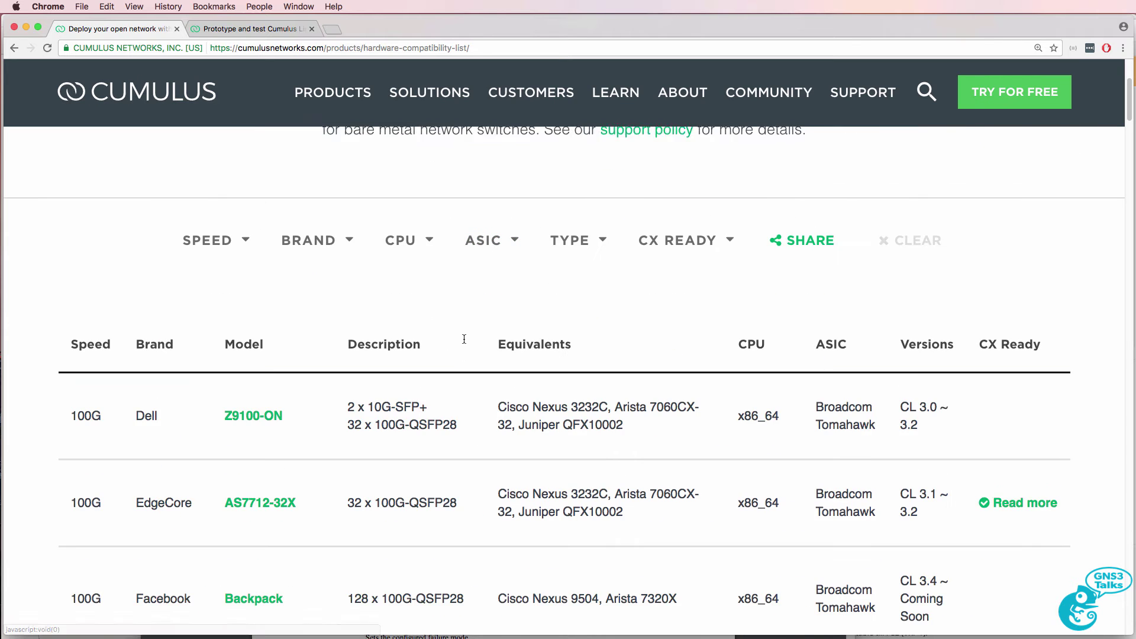
scroll(464, 339, down, 3)
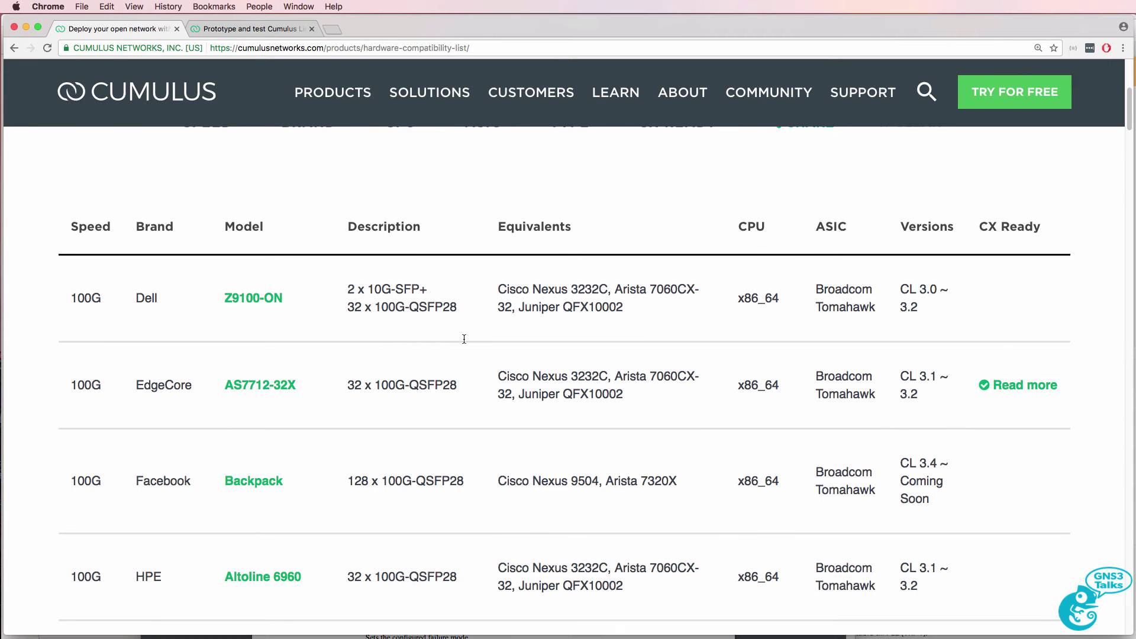
right_click(259, 483)
Open the Backpack link in a new tab and scroll through the Introducing Backpack article
click(289, 481)
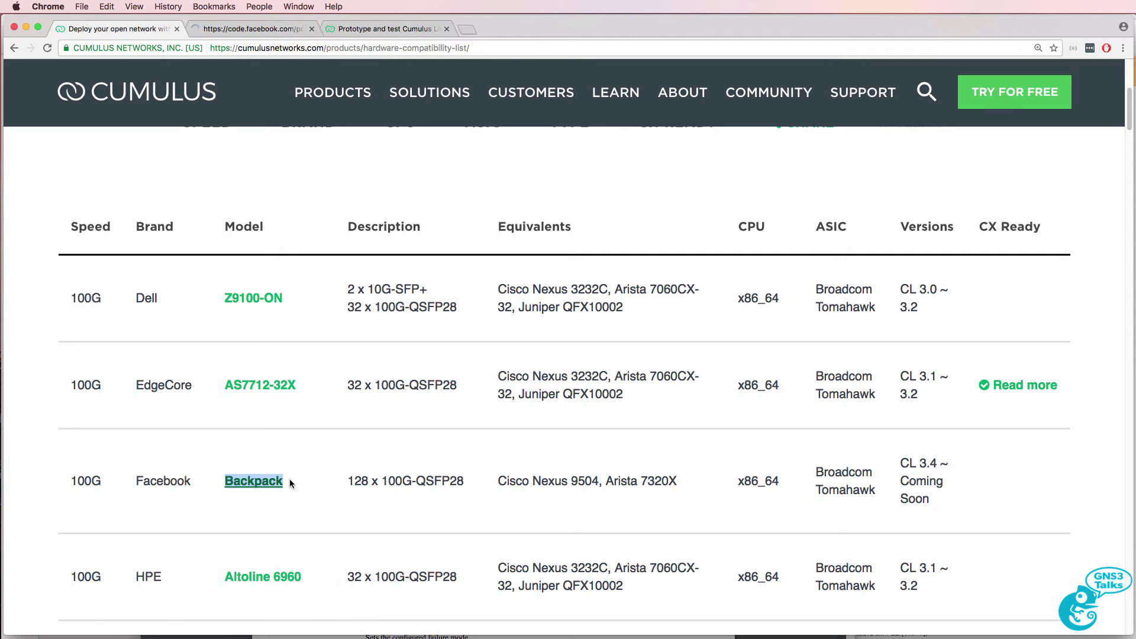
key(ctrl+Tab)
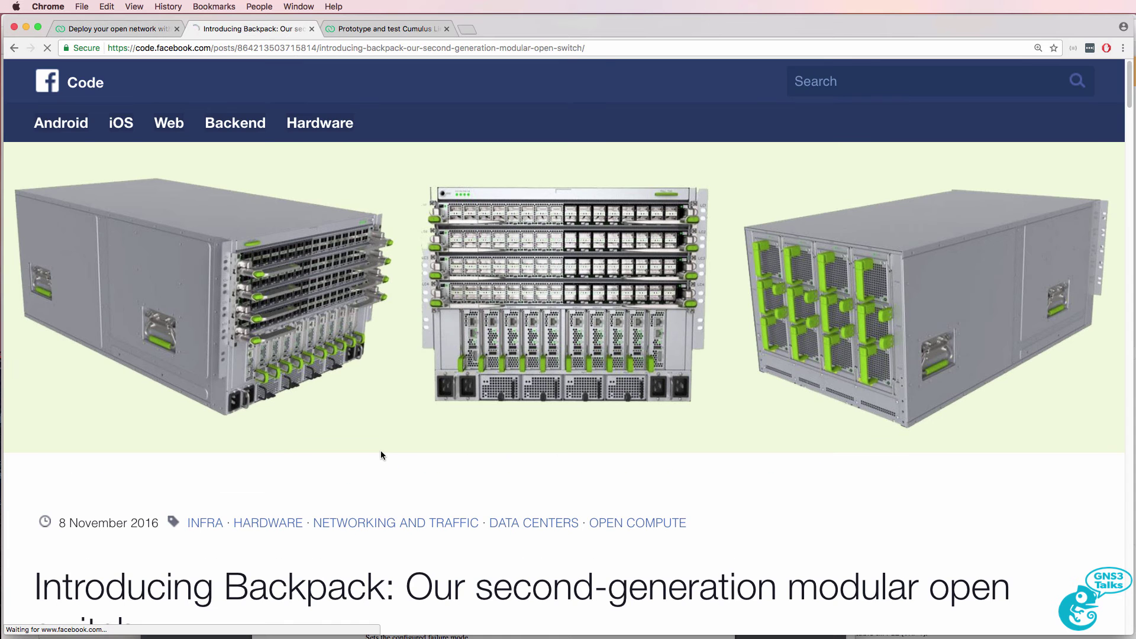
scroll(381, 452, down, 5)
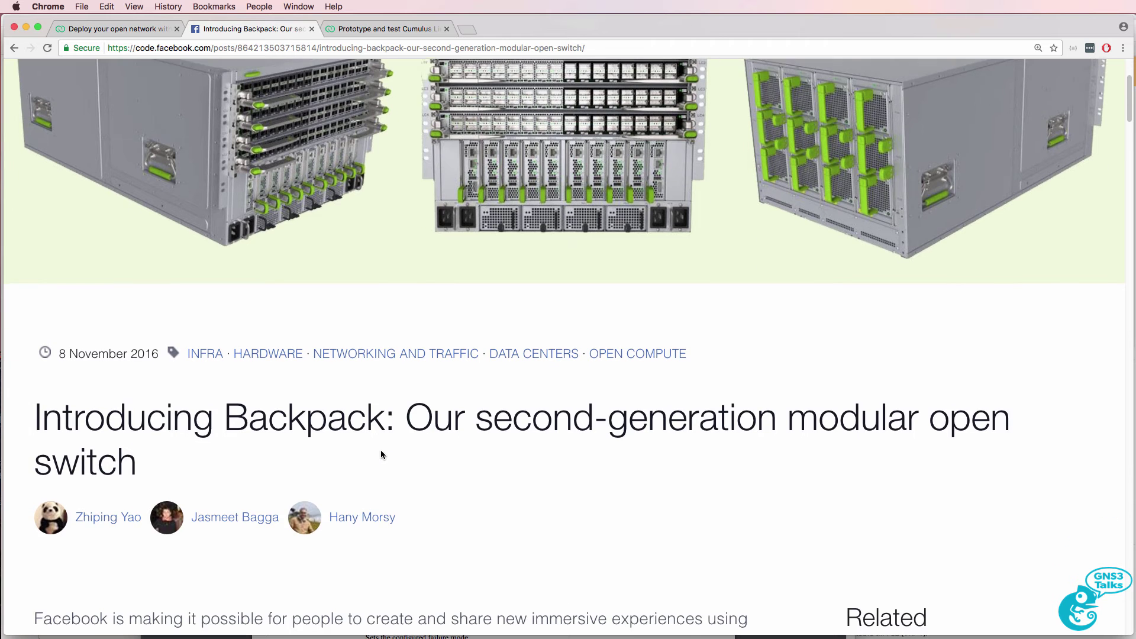
scroll(383, 452, down, 2)
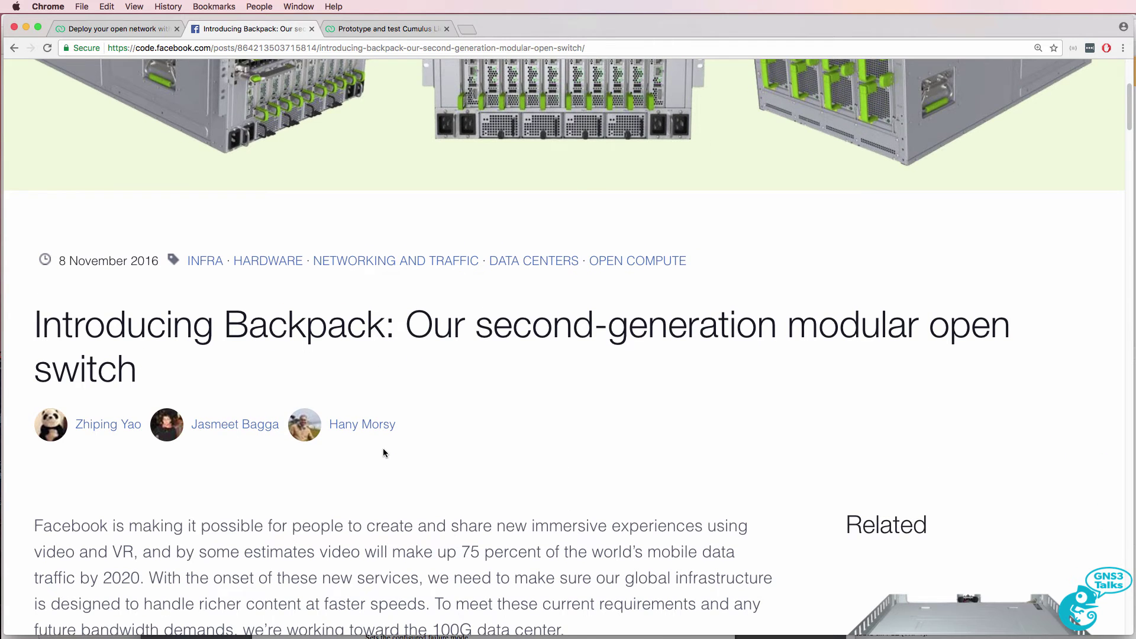
scroll(383, 453, down, 10)
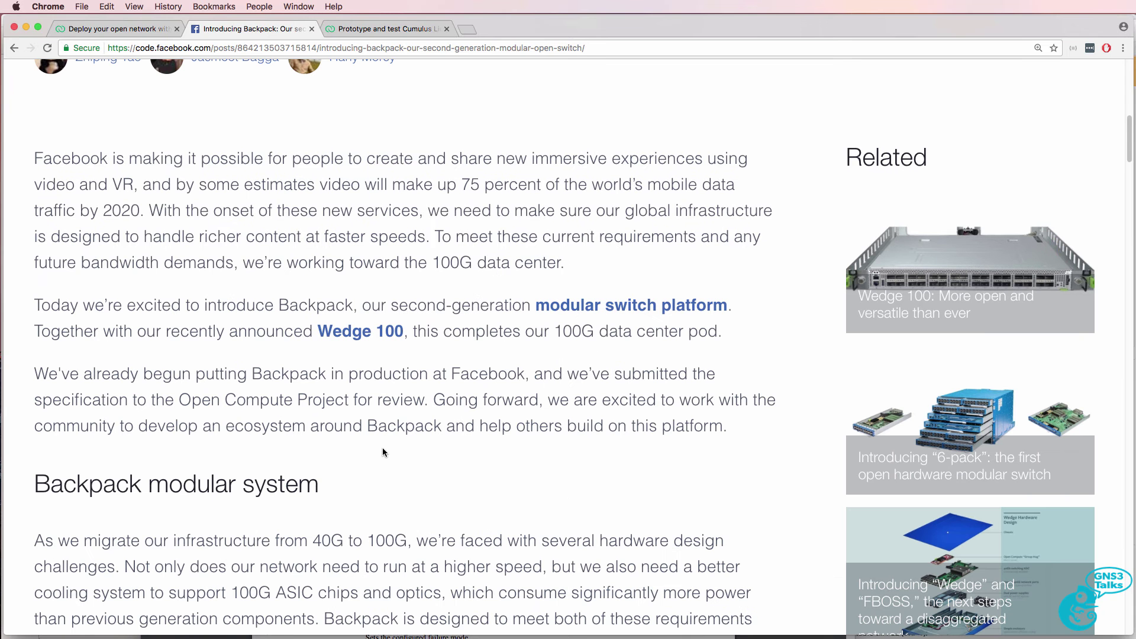
scroll(382, 452, down, 9)
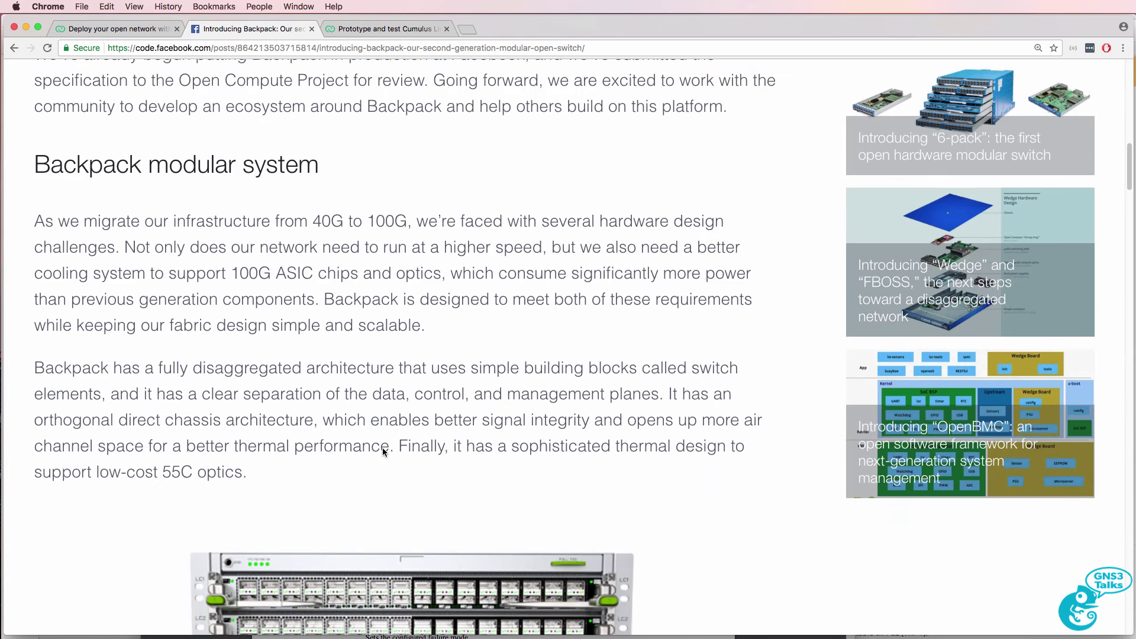
scroll(383, 450, down, 10)
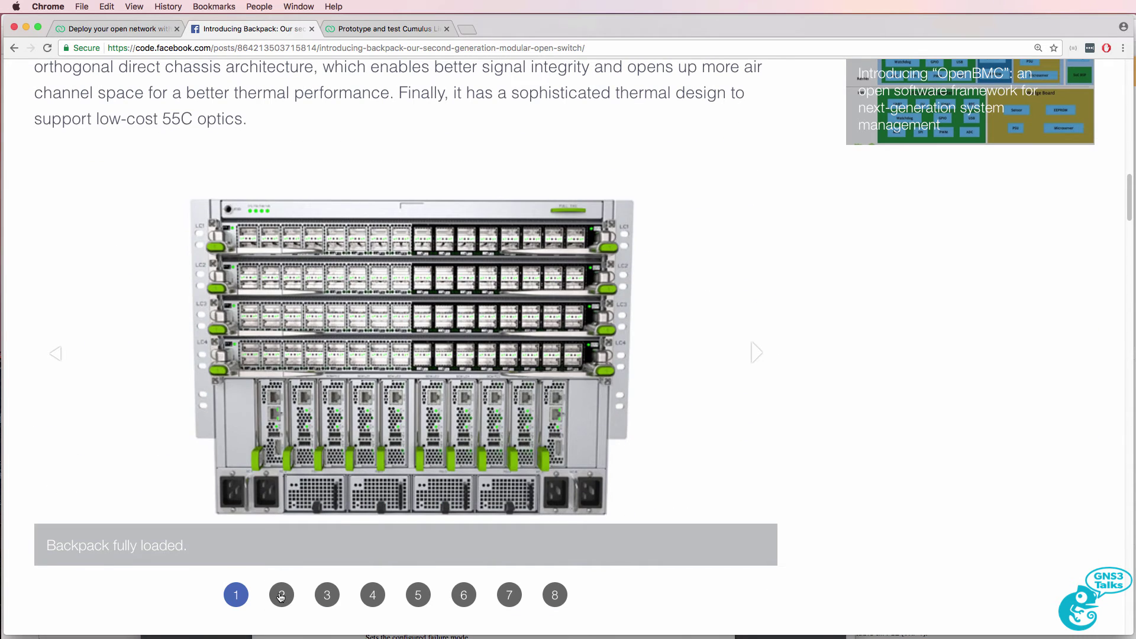
Step through the Backpack carousel photos, including the back view
click(281, 596)
click(327, 595)
click(380, 595)
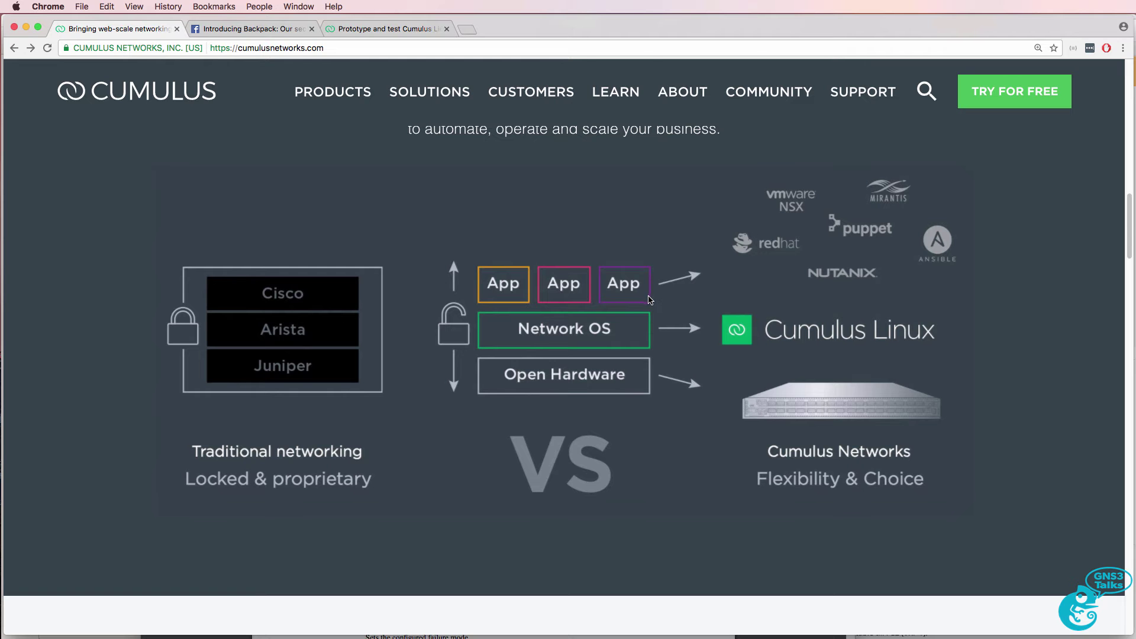
Reset the Backpack carousel to the fully loaded photo, then highlight the HPE and Facebook brands in the hardware list
click(254, 29)
click(237, 594)
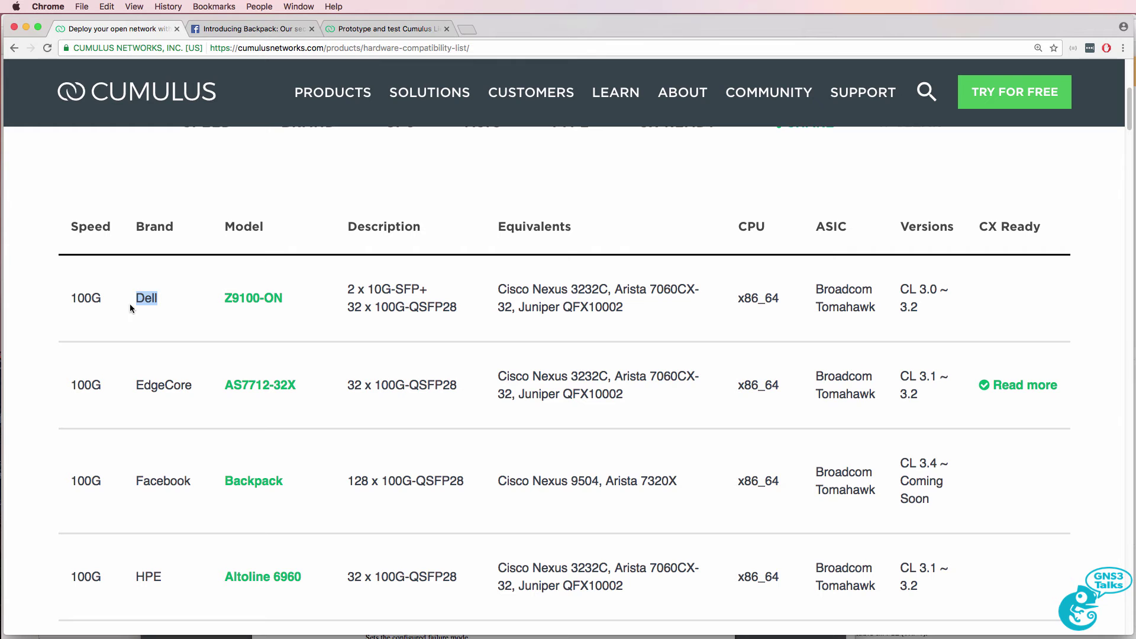
drag(166, 592, 128, 582)
click(212, 482)
double_click(149, 486)
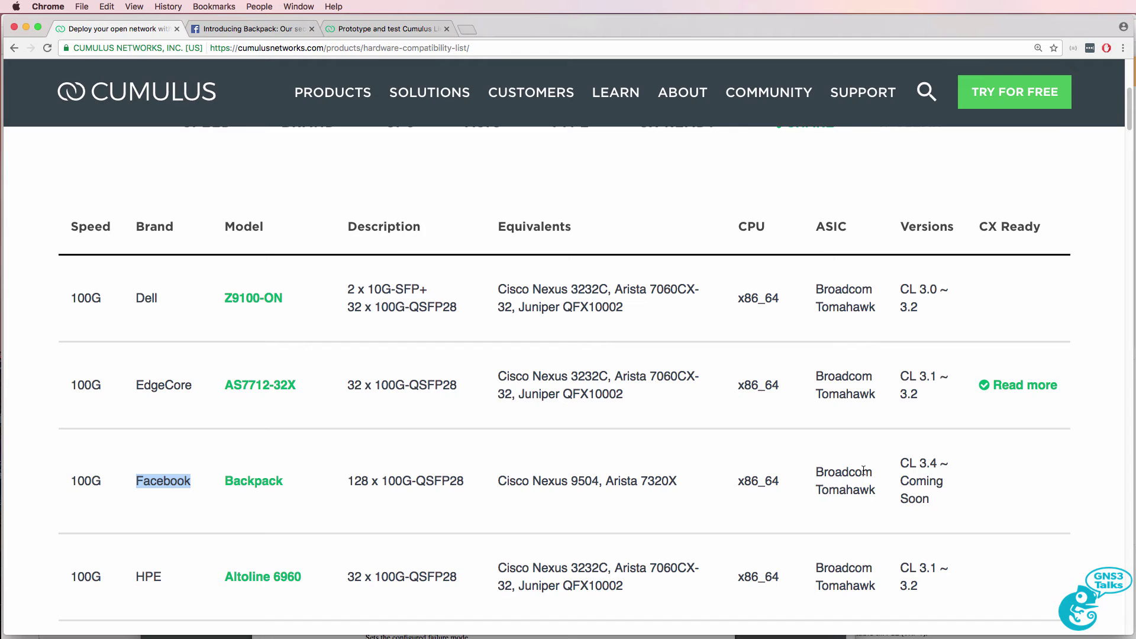
On the Cumulus VX page, highlight the heading, 'community-supported virtual appliance' and the free-testing phrase
click(360, 29)
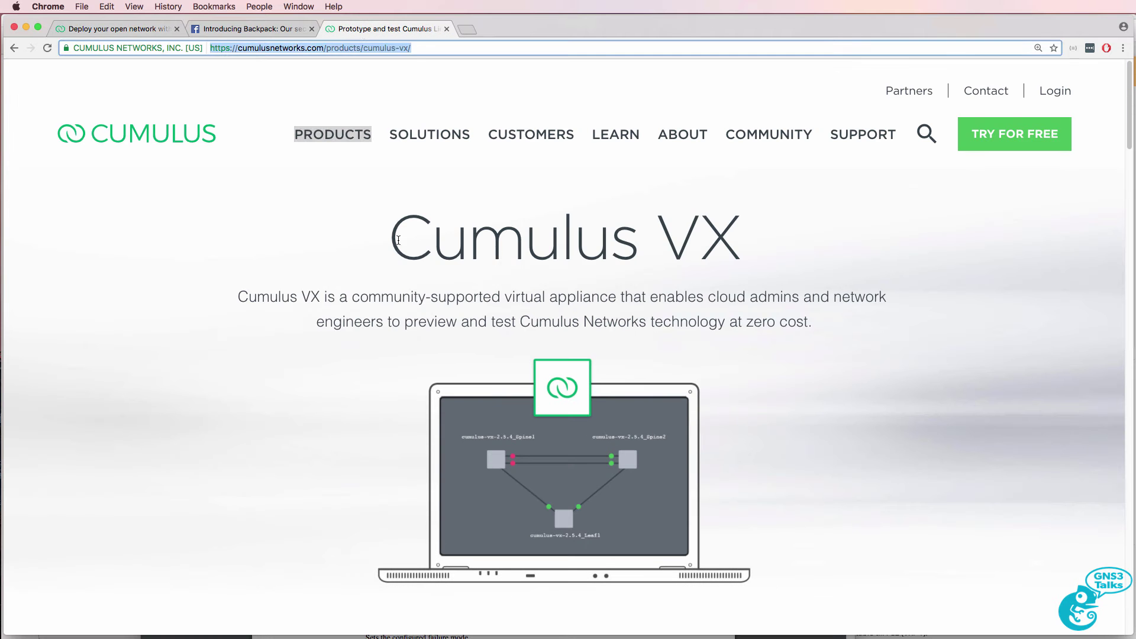
drag(398, 241, 764, 261)
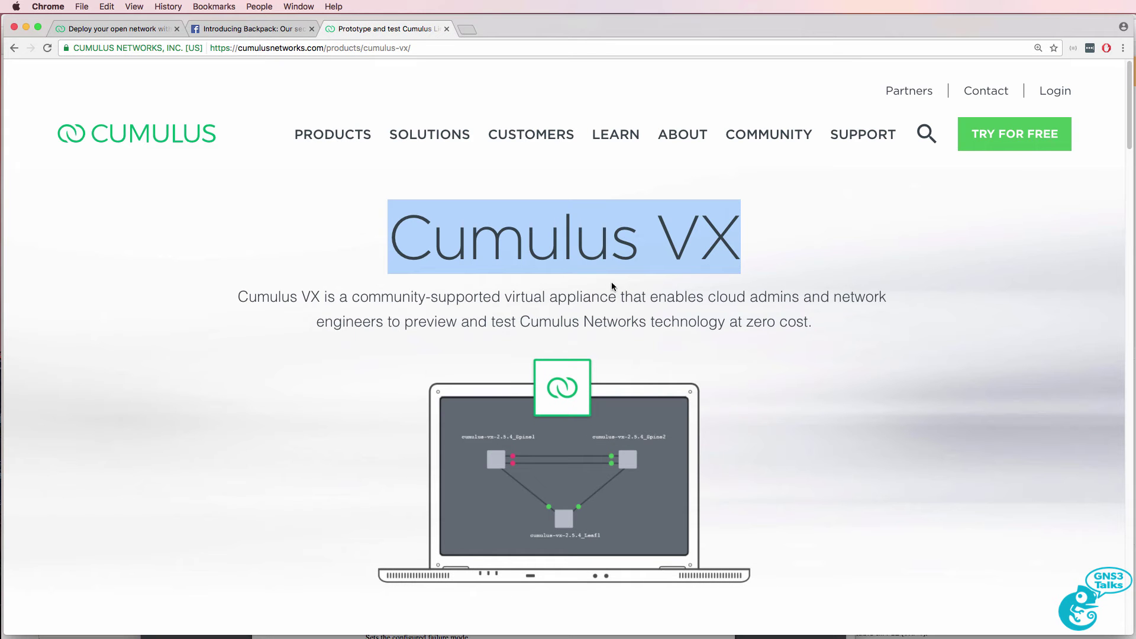
drag(356, 298, 617, 297)
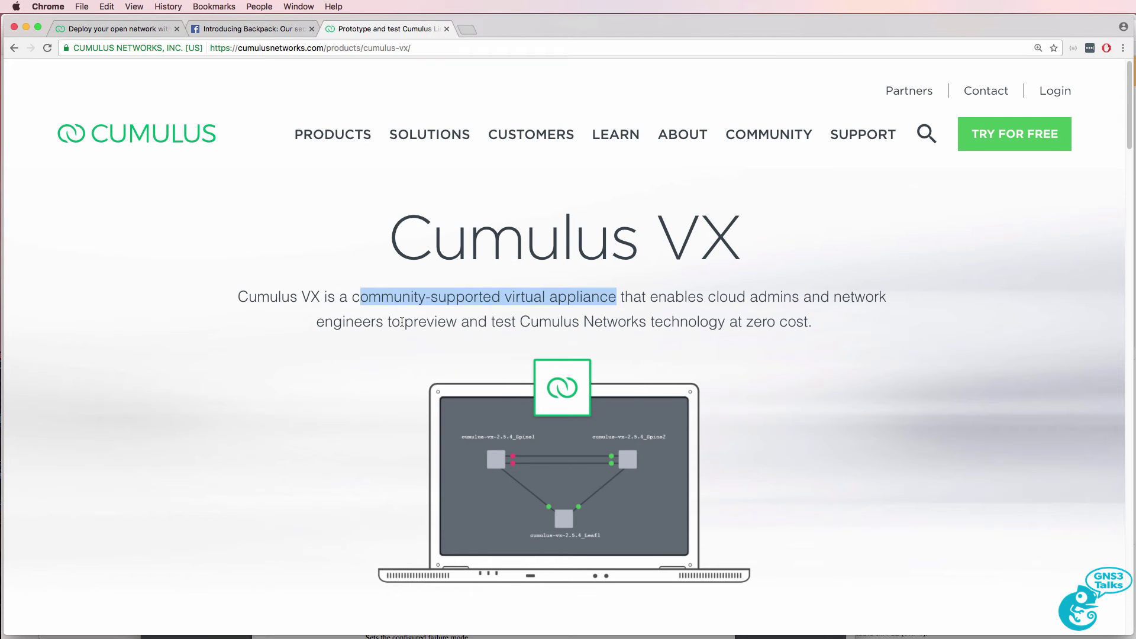
drag(401, 321, 821, 320)
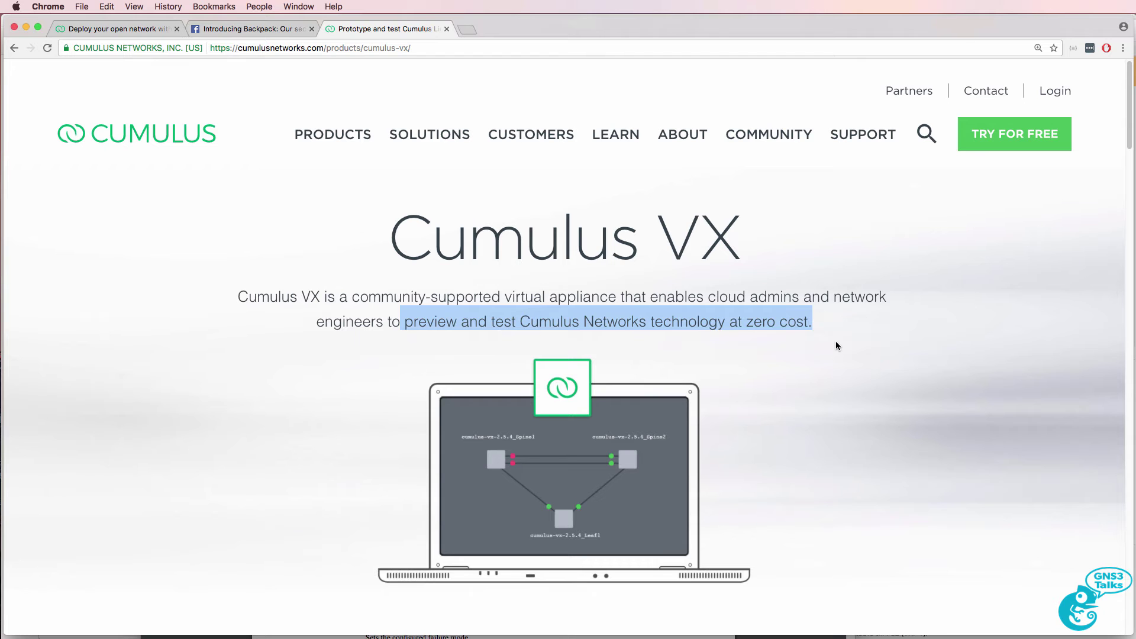
click(836, 342)
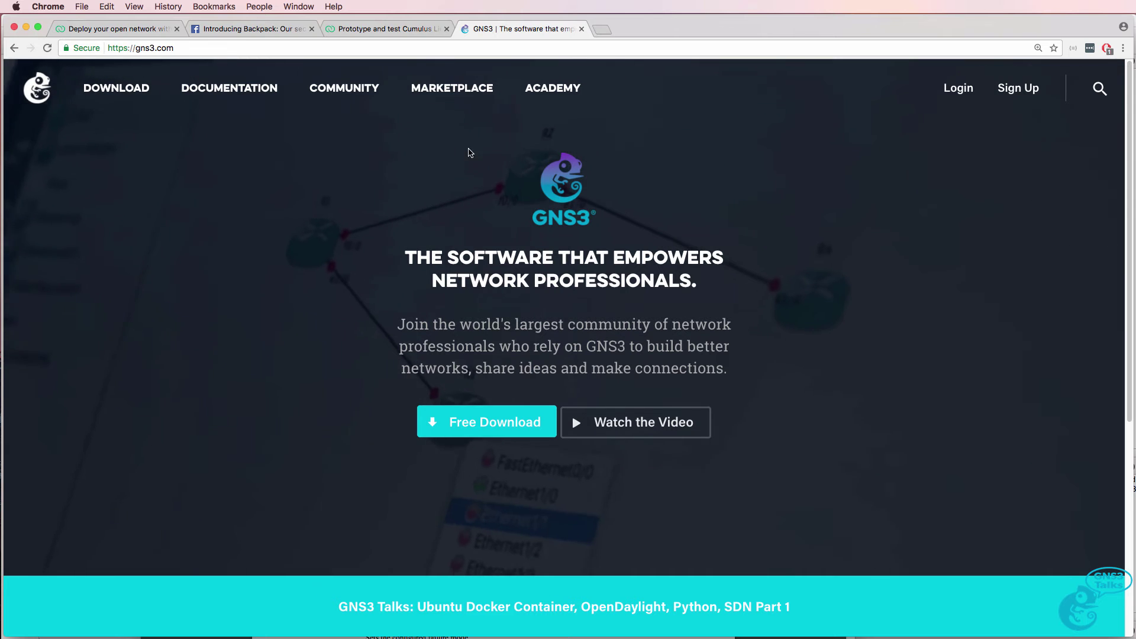
Search the Marketplace appliances for 'cumu', open Cumulus VX and highlight its description
click(460, 90)
click(83, 357)
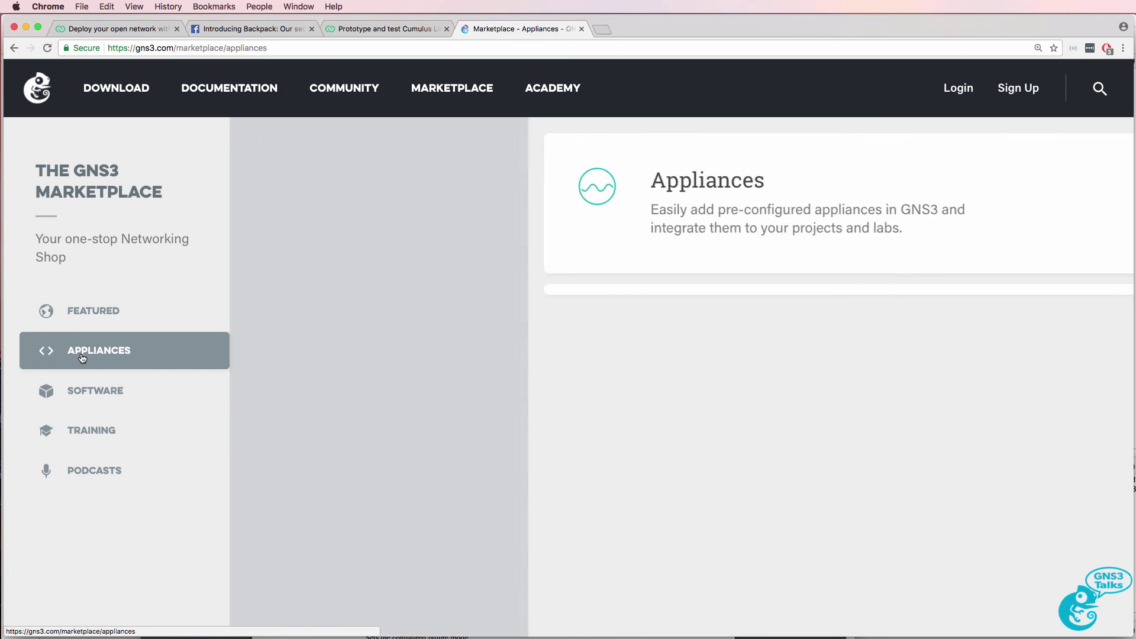
click(942, 195)
text(cumu)
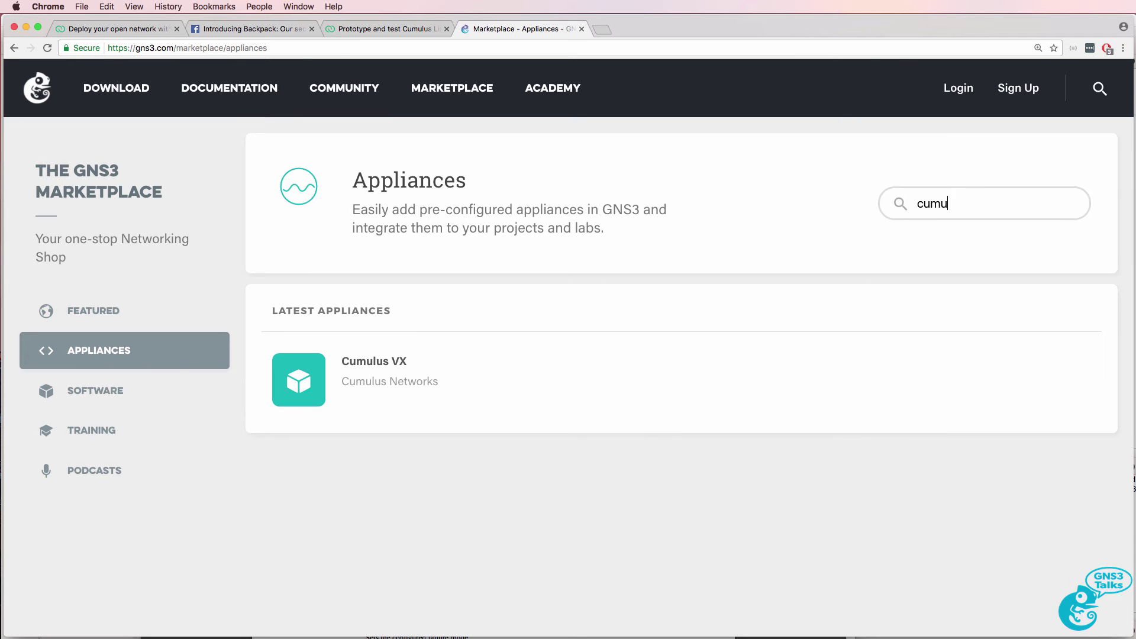
click(379, 362)
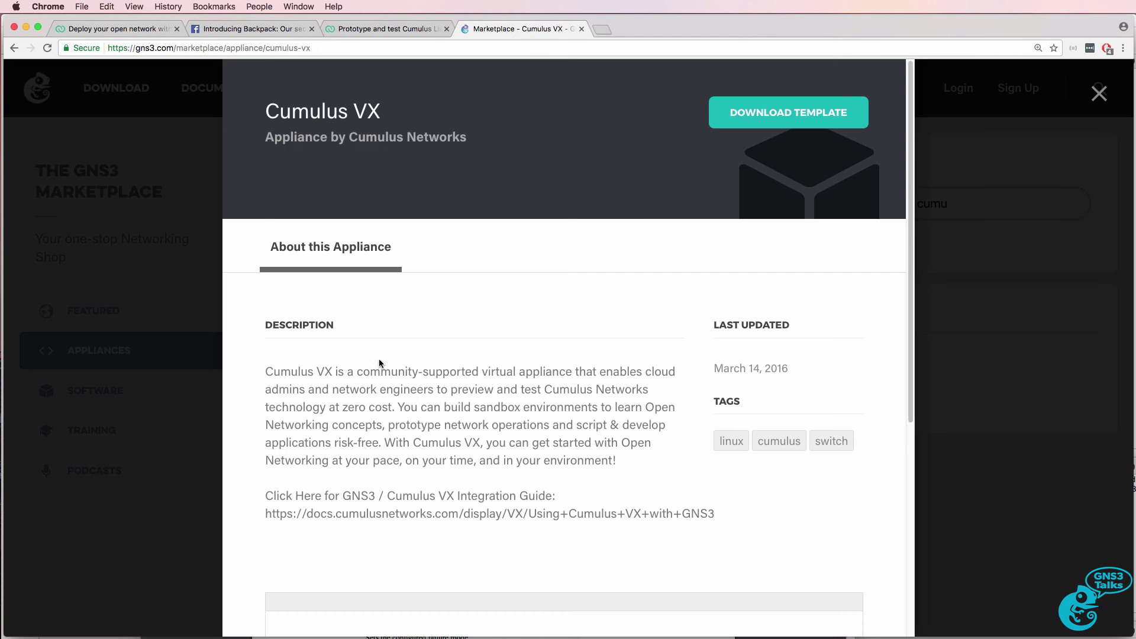
drag(265, 373, 629, 472)
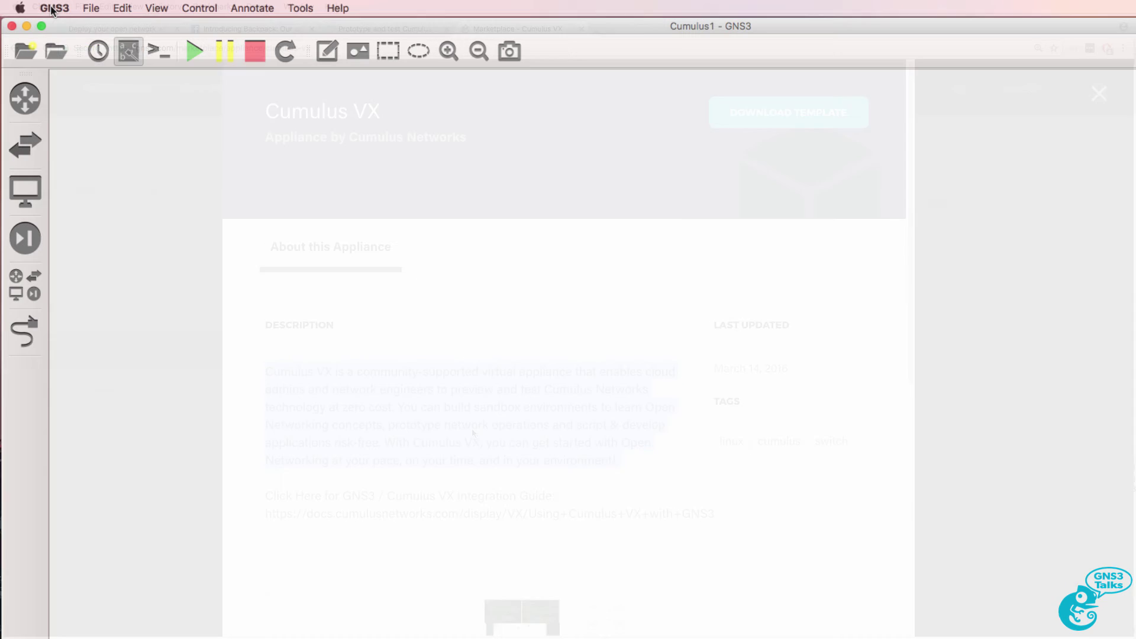
Check the installed version in About GNS3, then start importing an appliance file
click(53, 8)
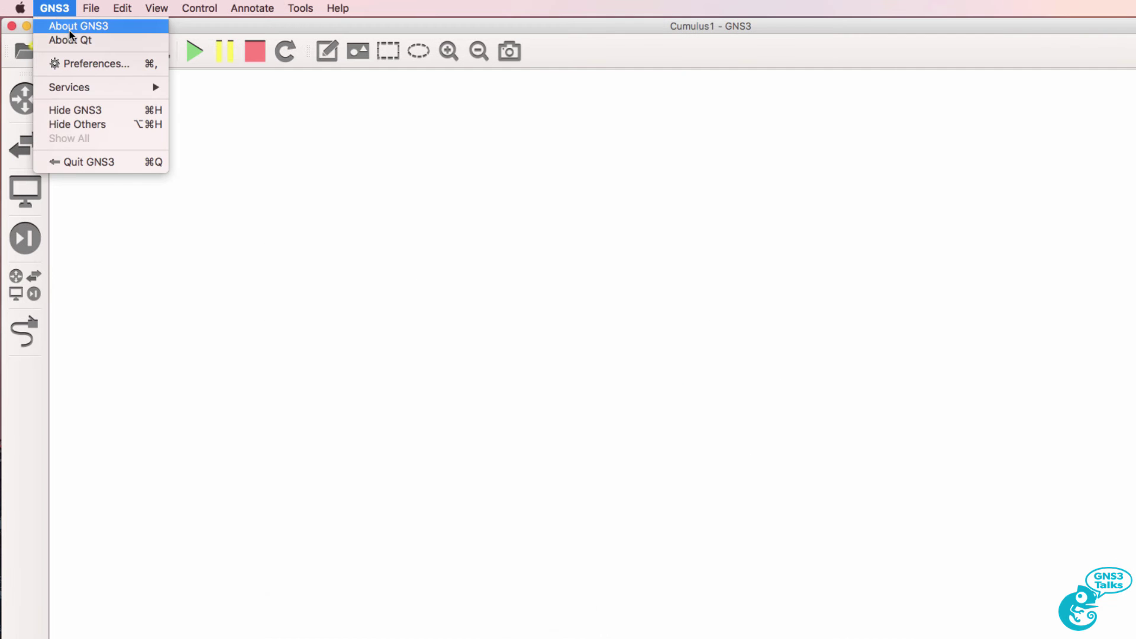
click(70, 31)
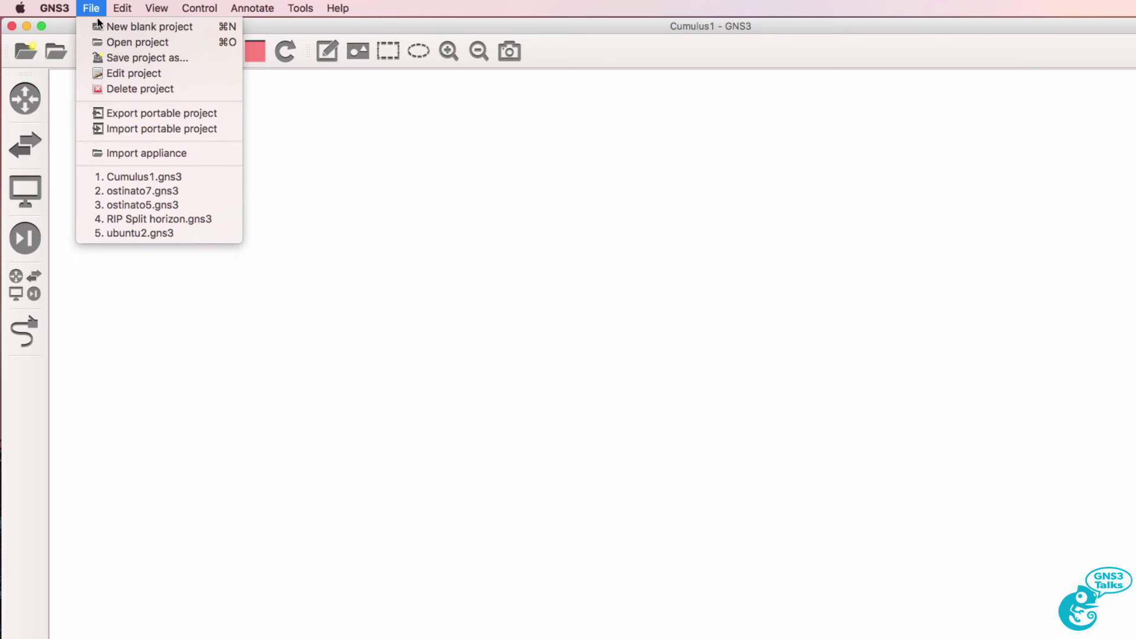
click(130, 153)
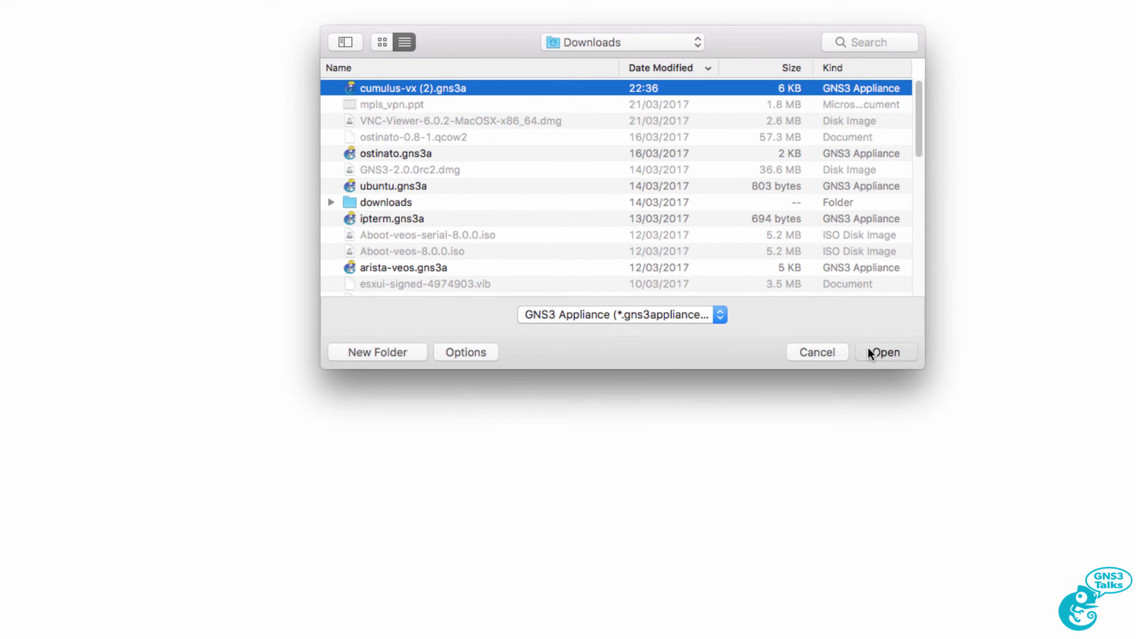
Import cumulus-vx (2).gns3a and review its category, vendor, status, GNS3 Team maintainer and KVM requirement
click(868, 350)
click(427, 208)
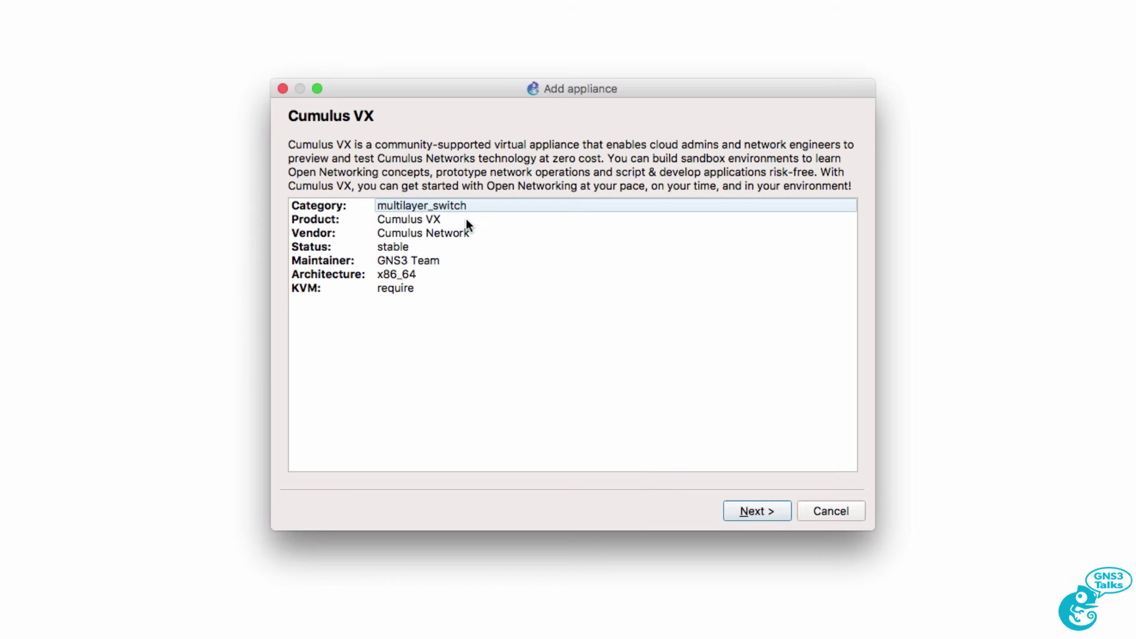
click(452, 220)
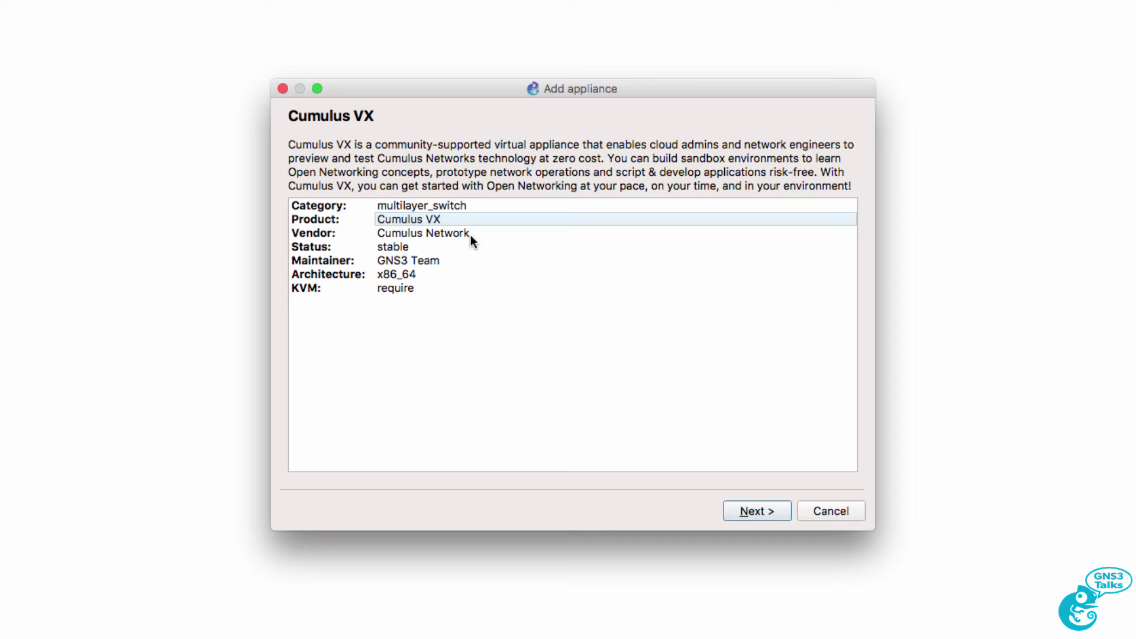
click(471, 233)
click(456, 246)
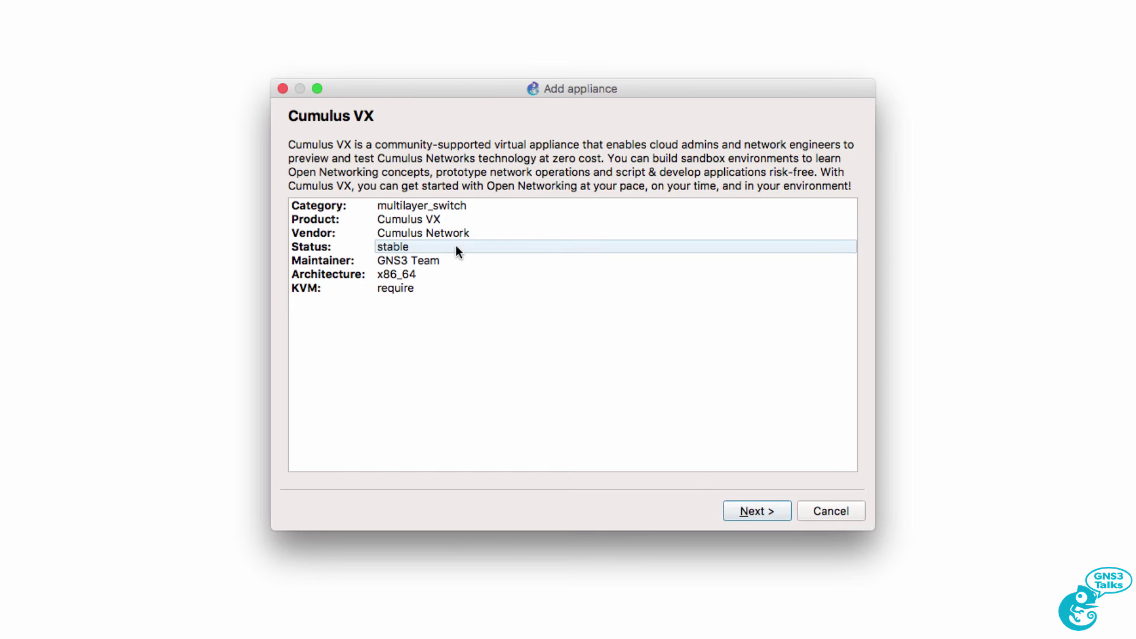
click(449, 260)
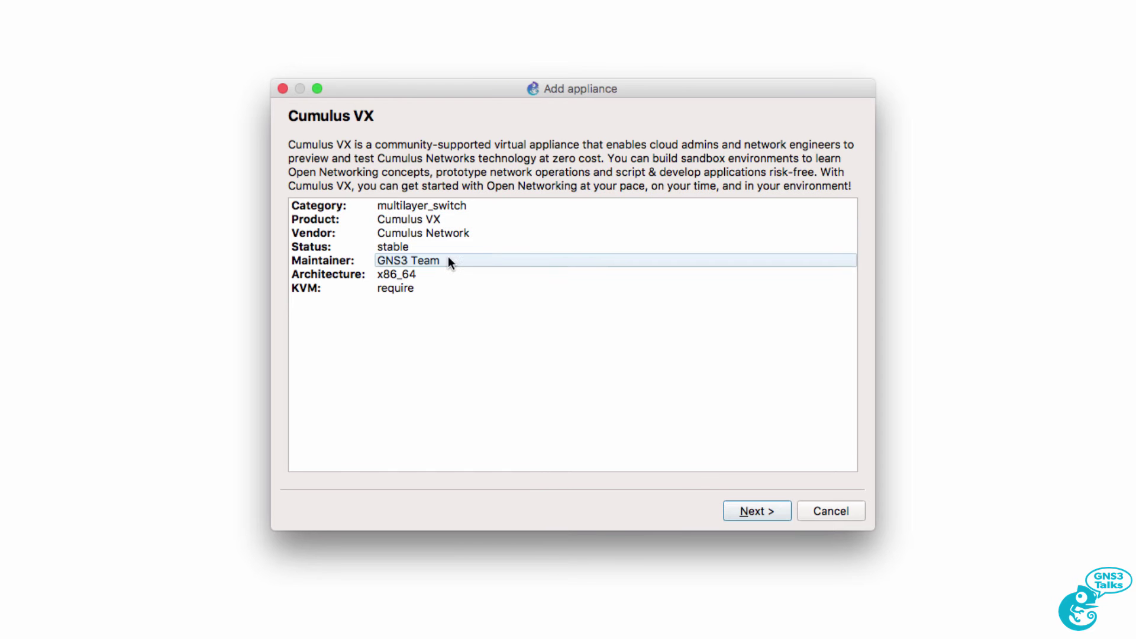
click(441, 290)
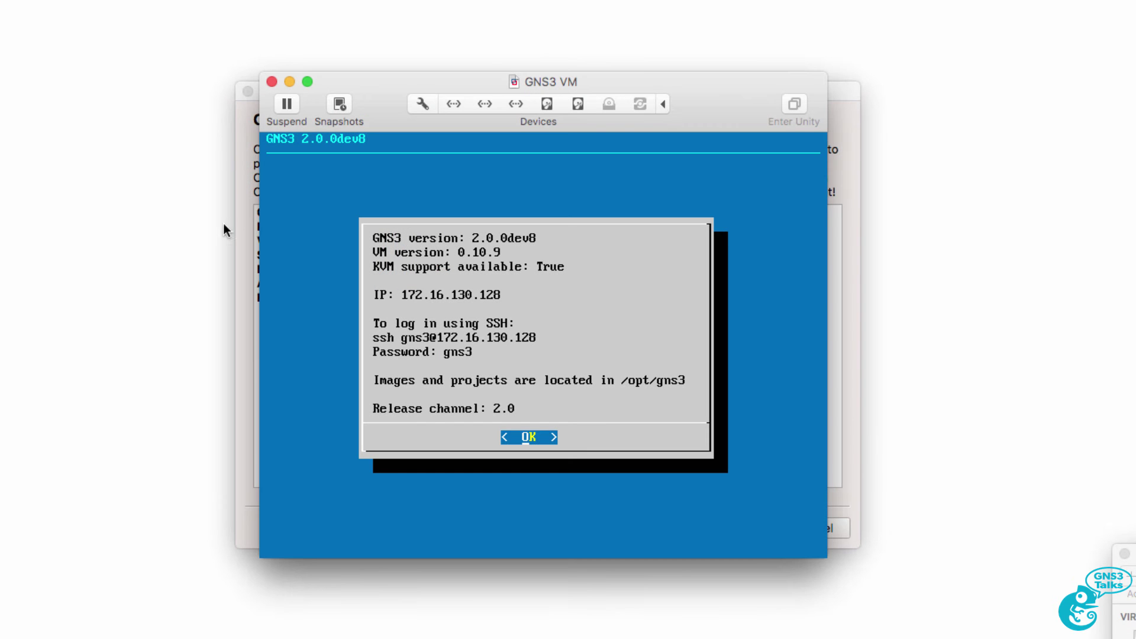
click(242, 216)
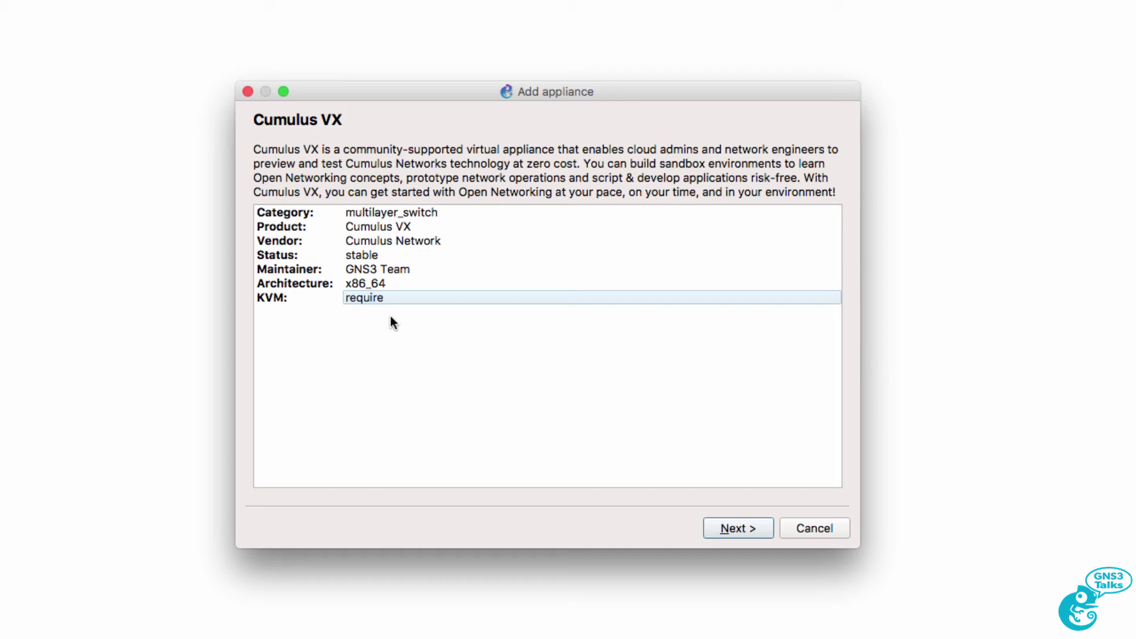
Advance past the appliance details and choose to run Cumulus VX on the GNS3 VM
click(758, 530)
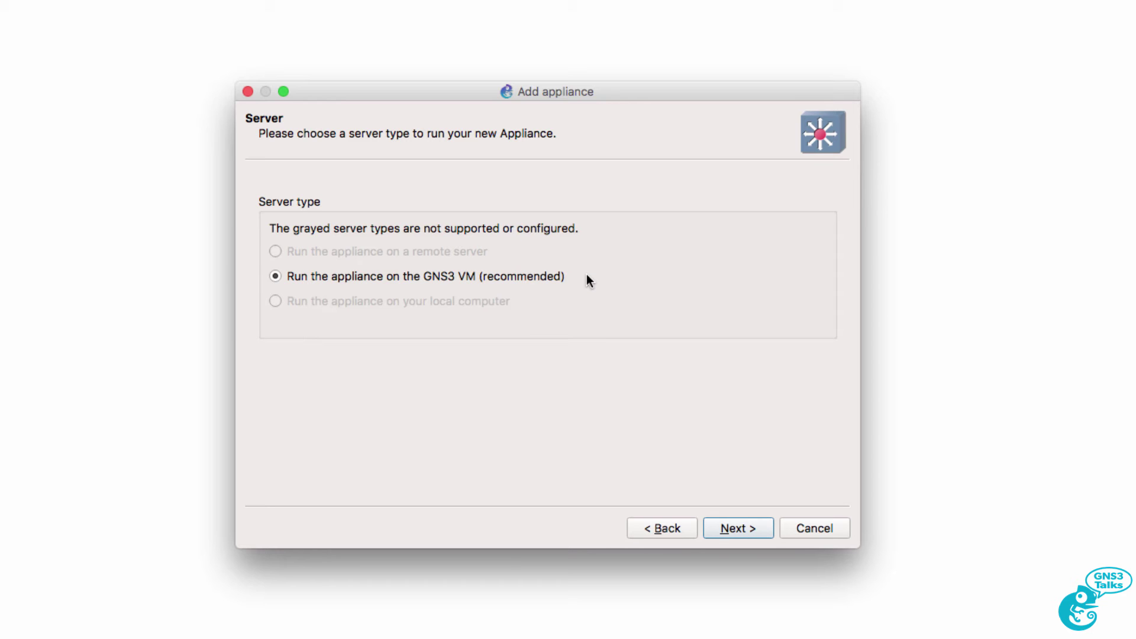
click(743, 526)
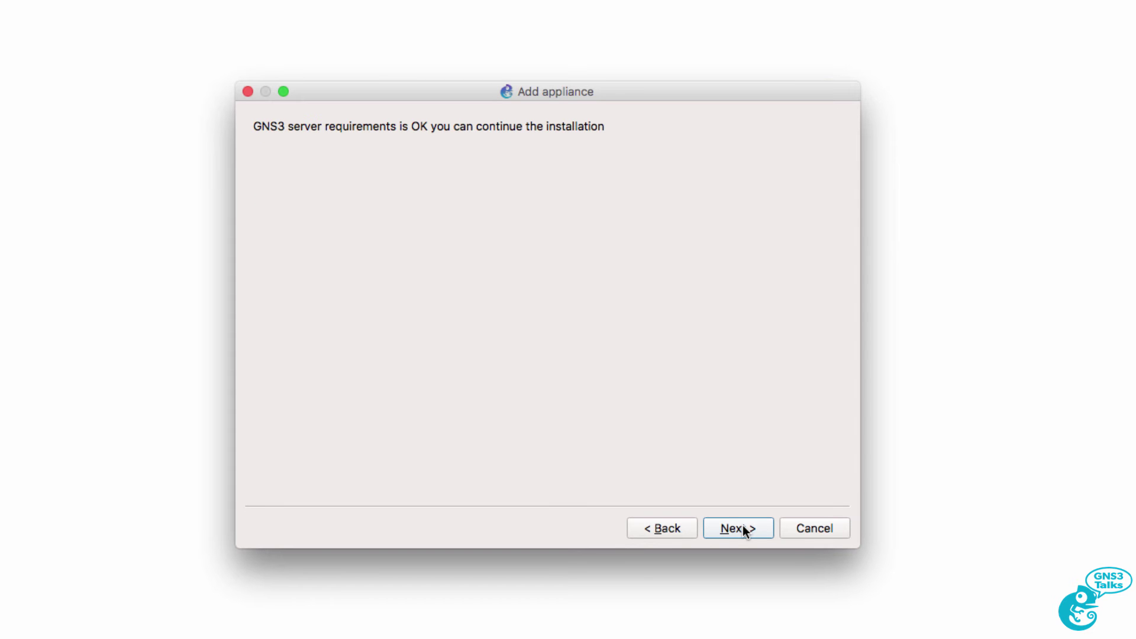
Select the missing Cumulus VX 3.2.1 qcow2 image and go to the vendor's download page for it
click(743, 526)
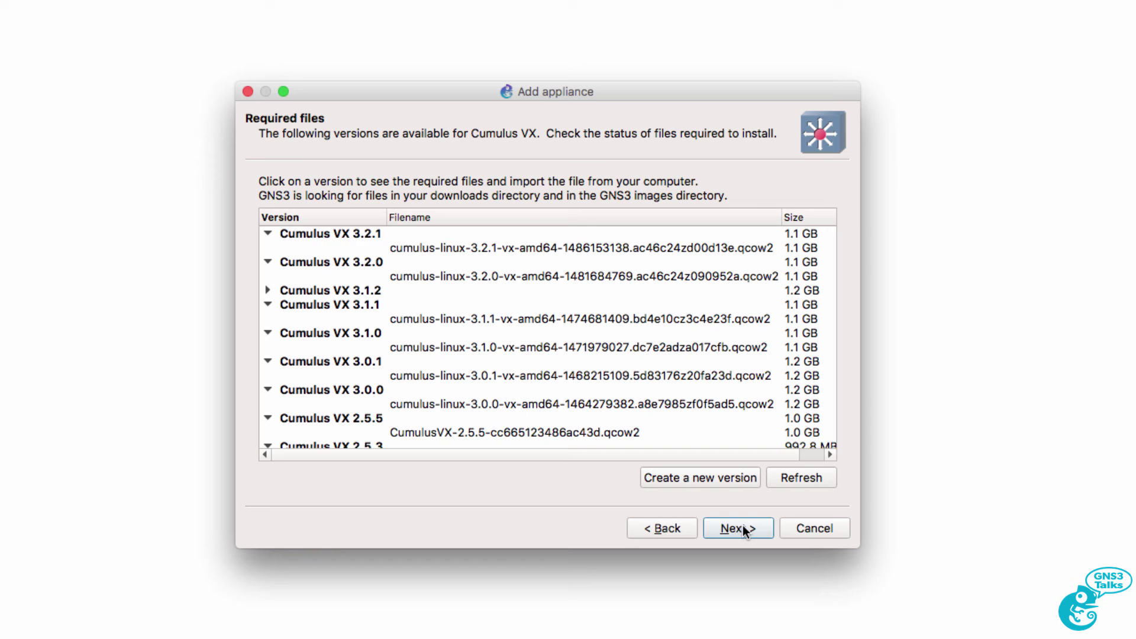
click(404, 252)
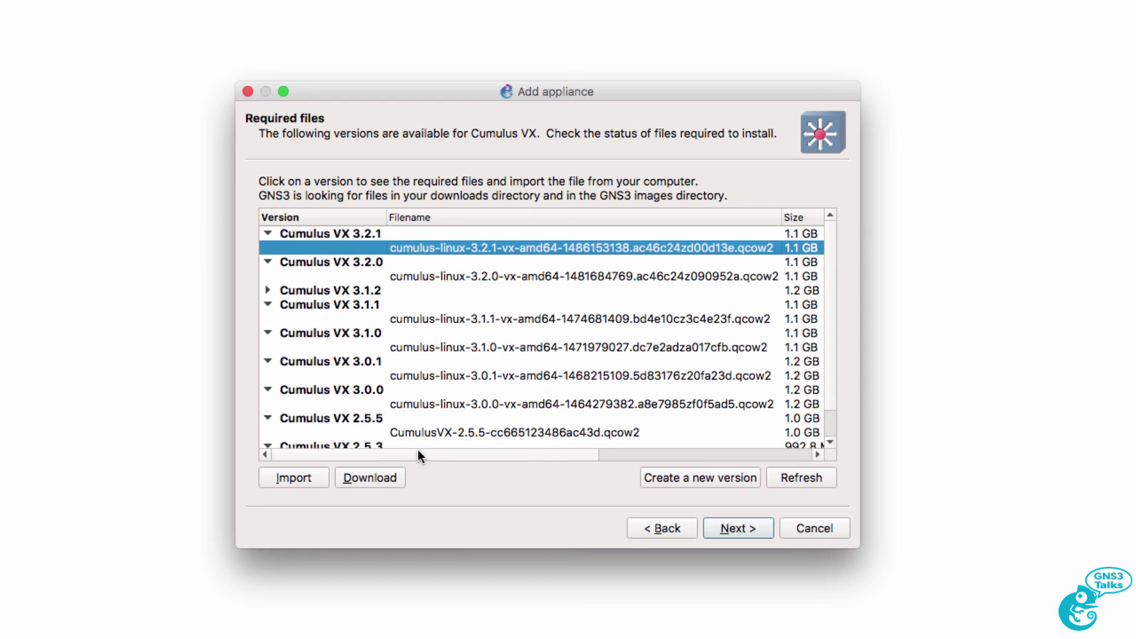
drag(414, 450, 672, 435)
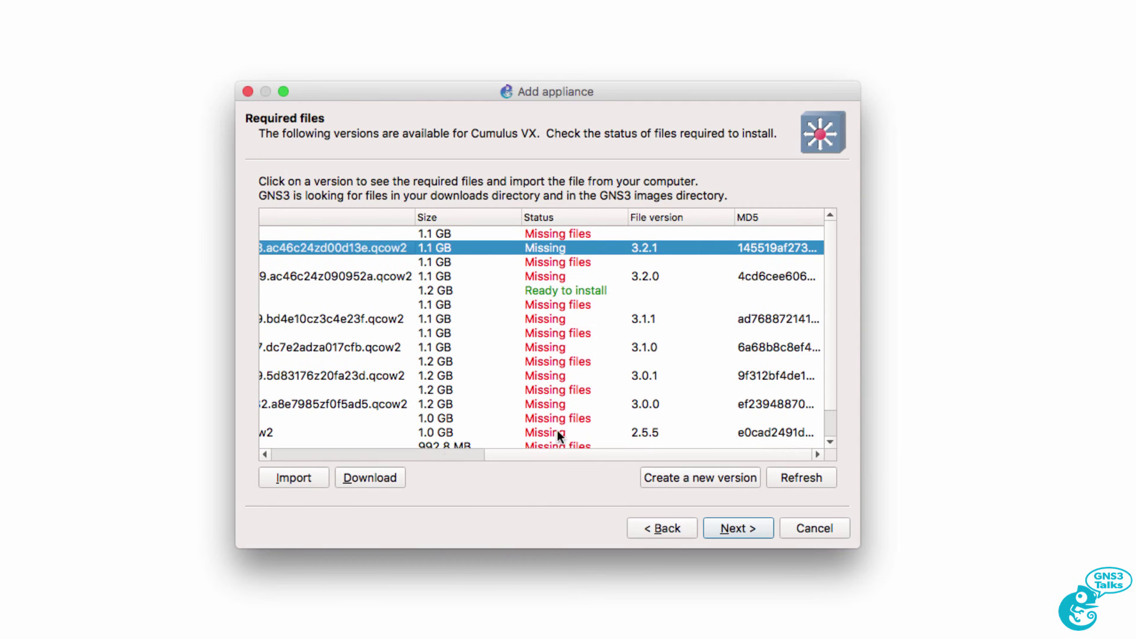
scroll(441, 453, left, 10)
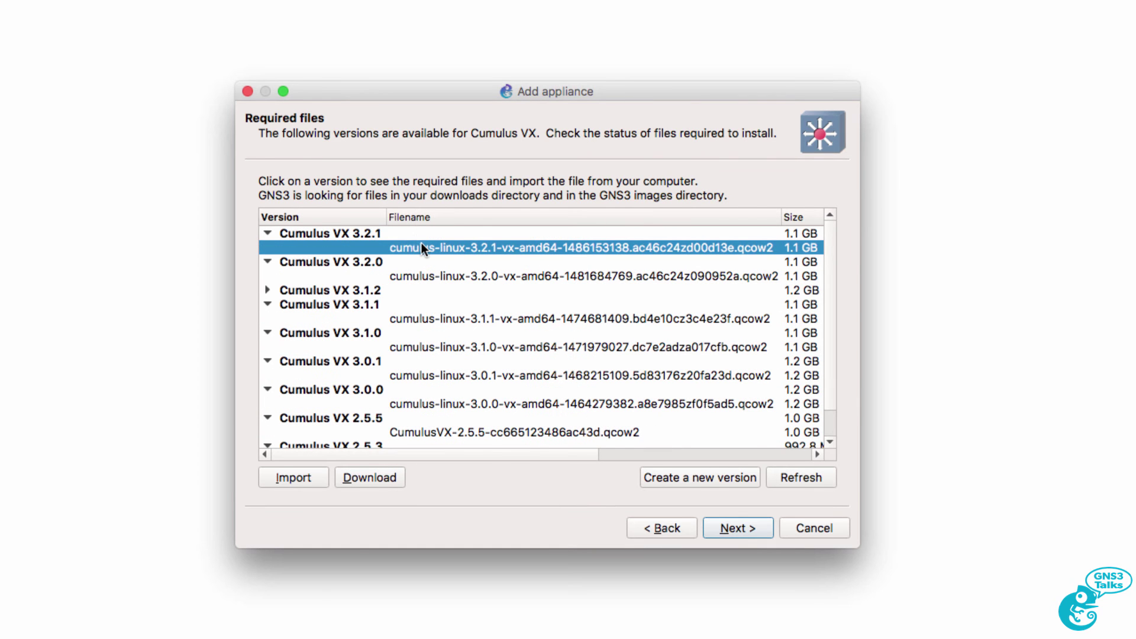
click(381, 478)
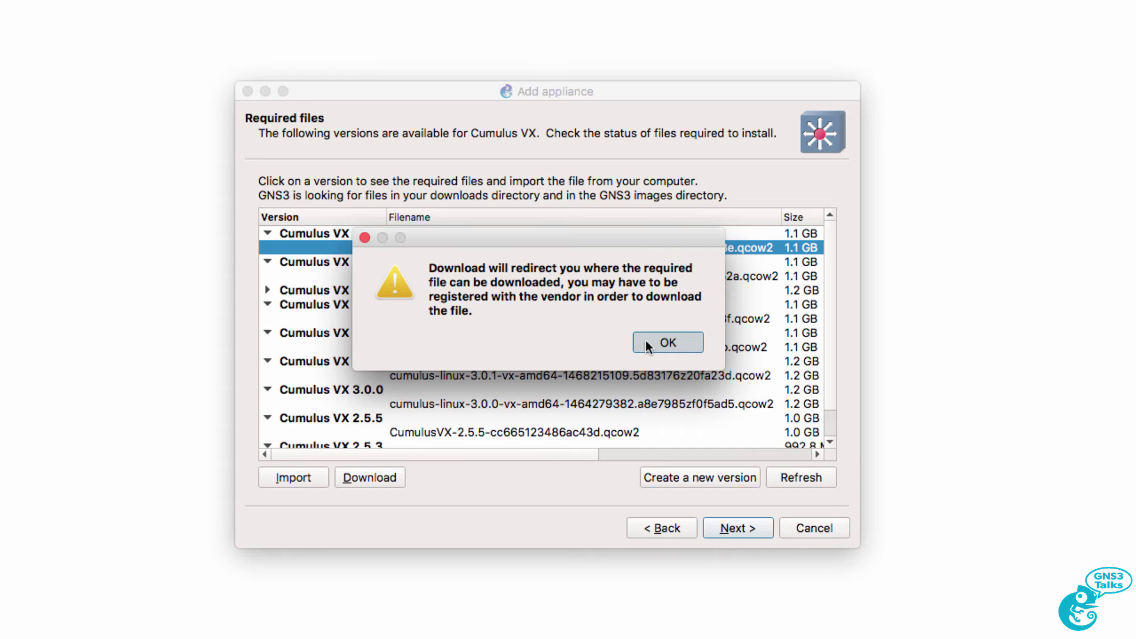
click(647, 344)
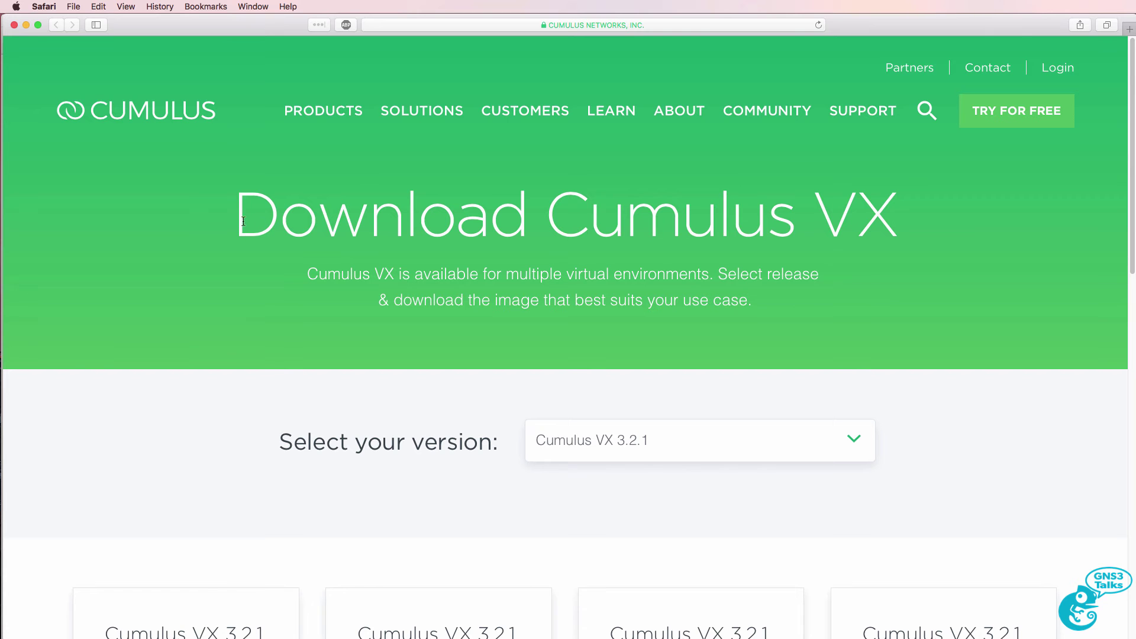
Keep version Cumulus VX 3.2.1 selected and choose DOWNLOAD on the KVM Qcow2 card
scroll(401, 393, down, 5)
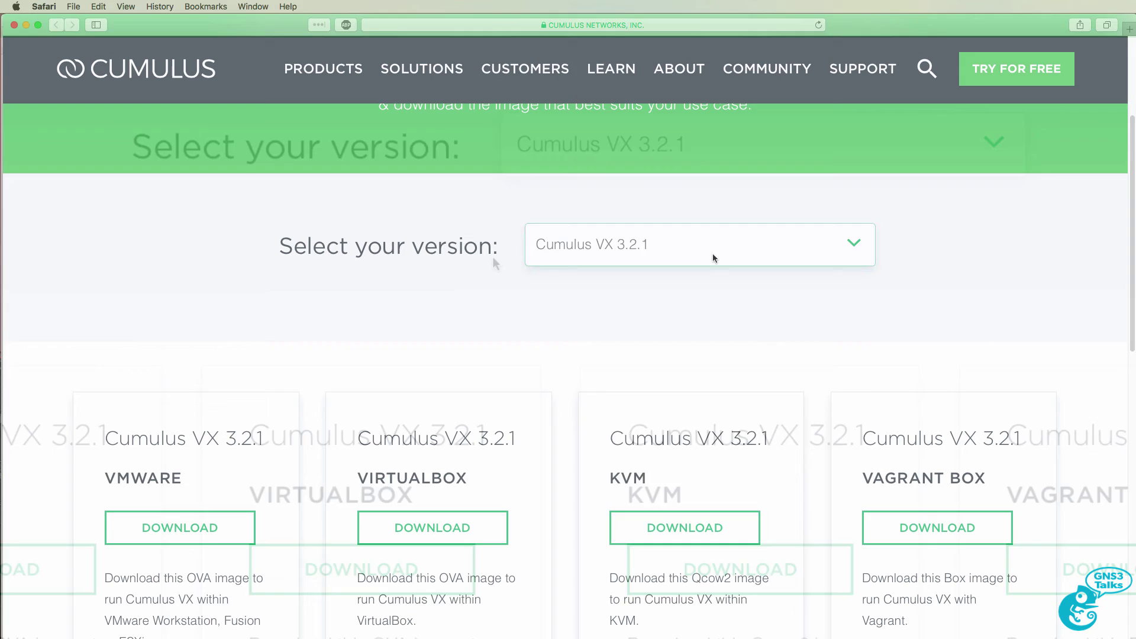
click(728, 247)
click(713, 256)
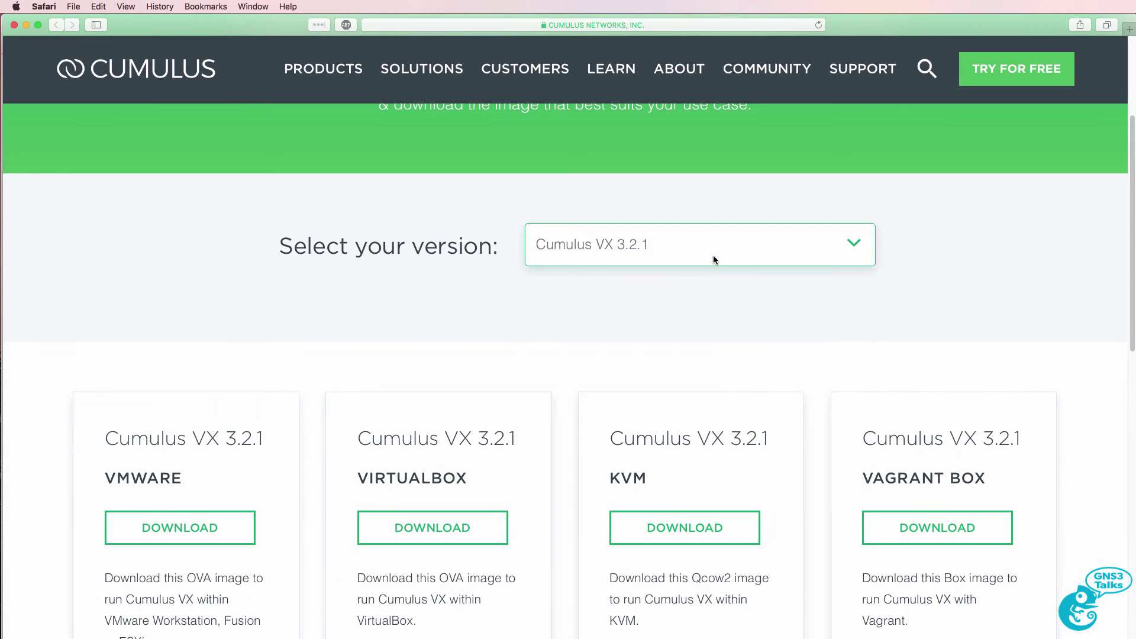
scroll(706, 300, down, 5)
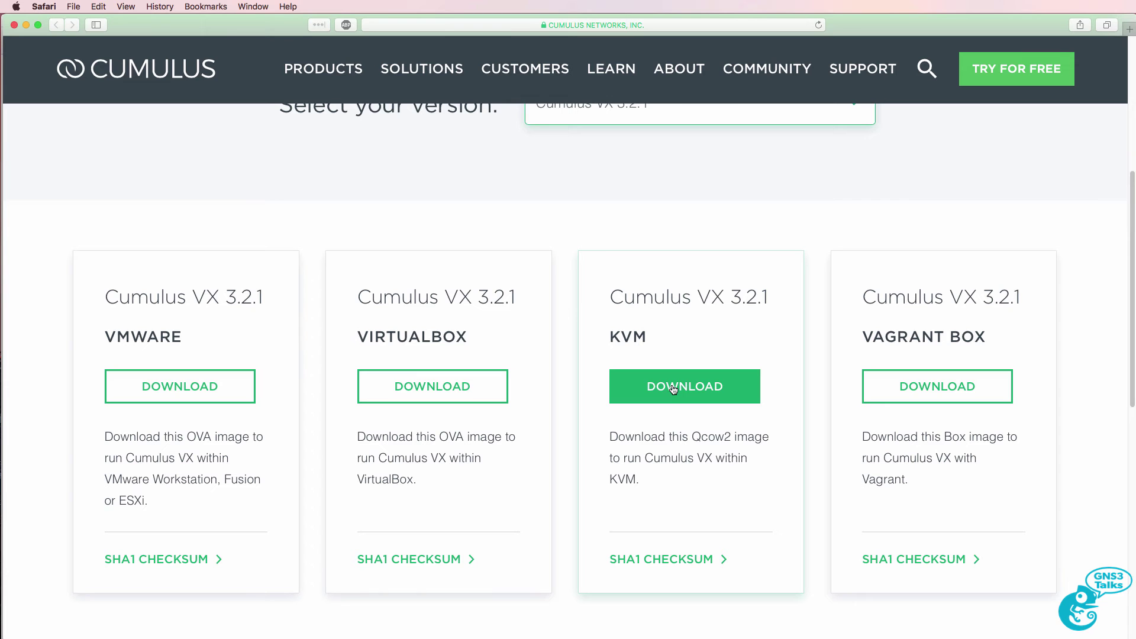
click(673, 389)
drag(689, 437, 770, 438)
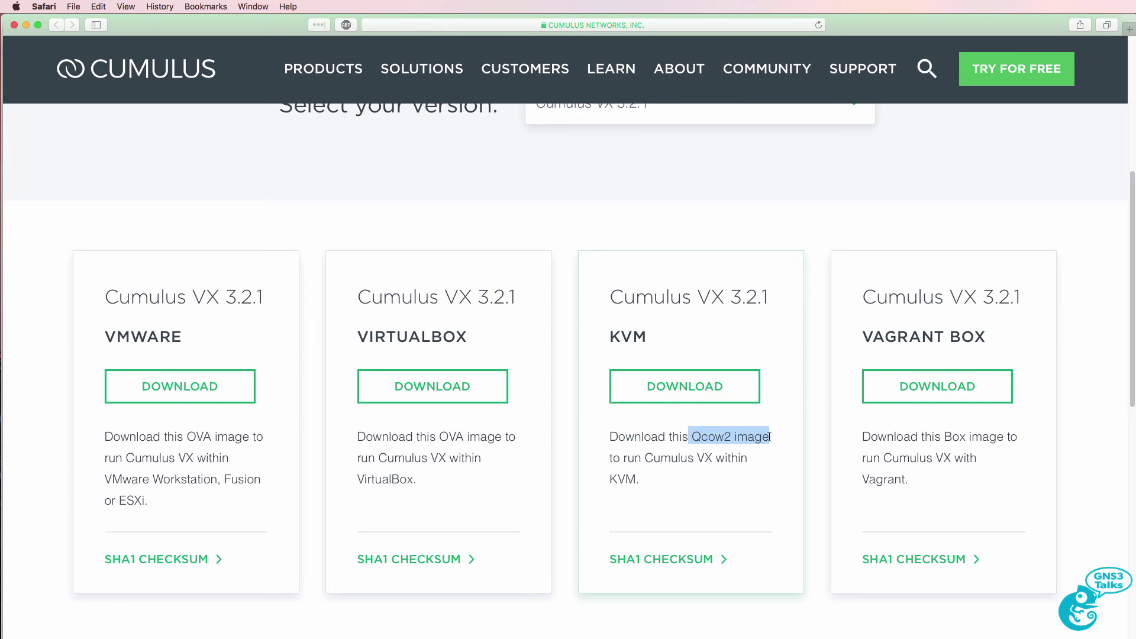
click(683, 387)
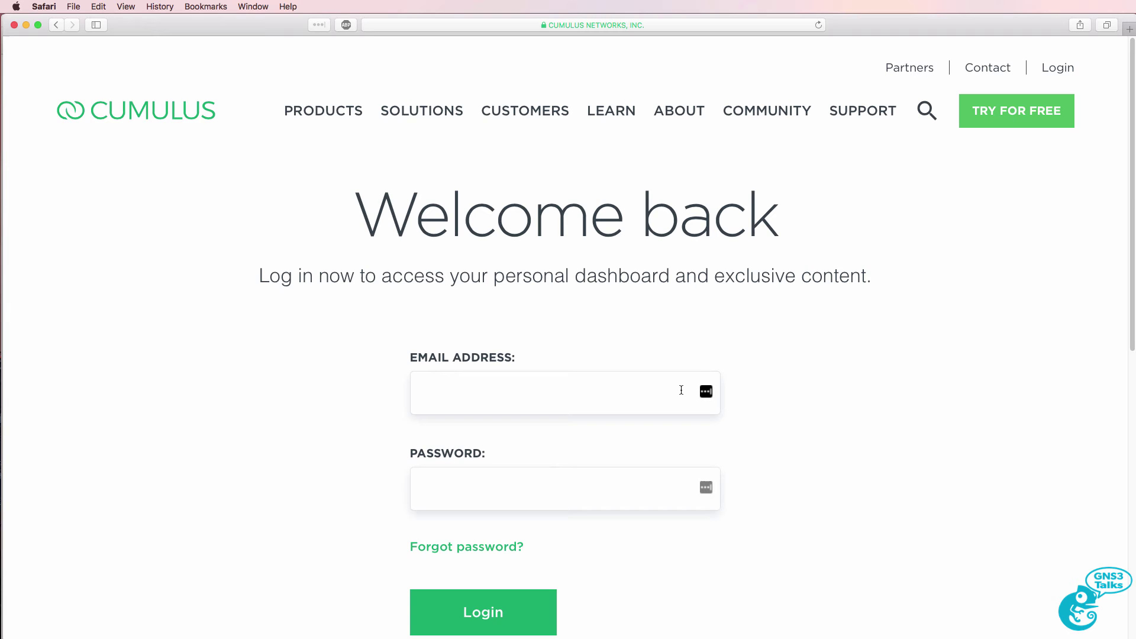
Sign in to the Cumulus Networks site with the account e-mail and pasted password
scroll(597, 485, down, 5)
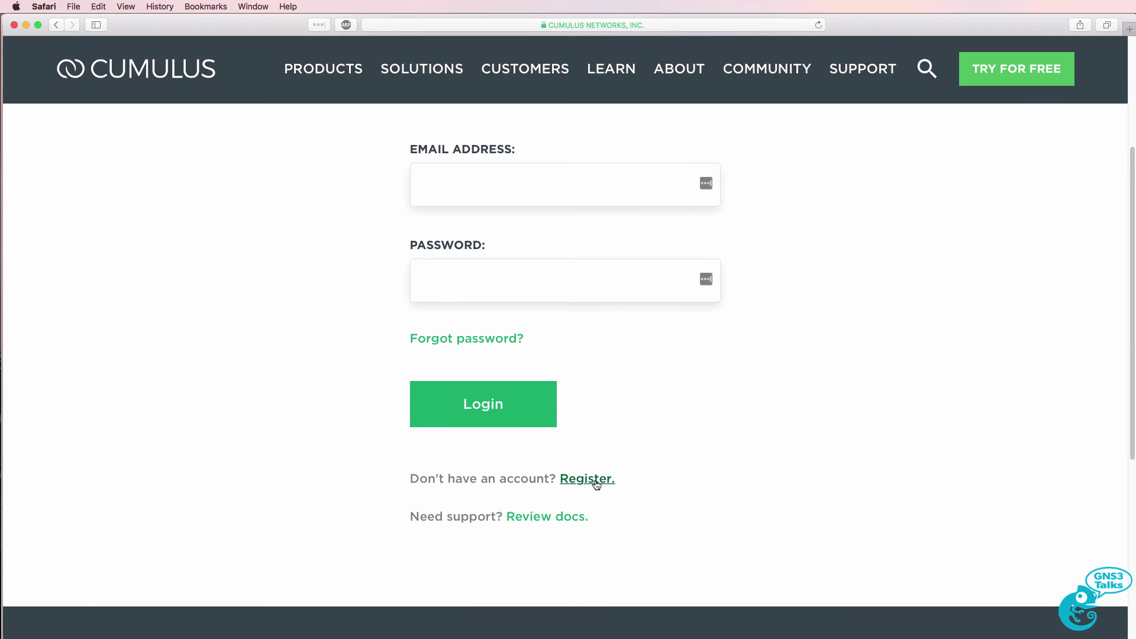
scroll(596, 484, up, 1)
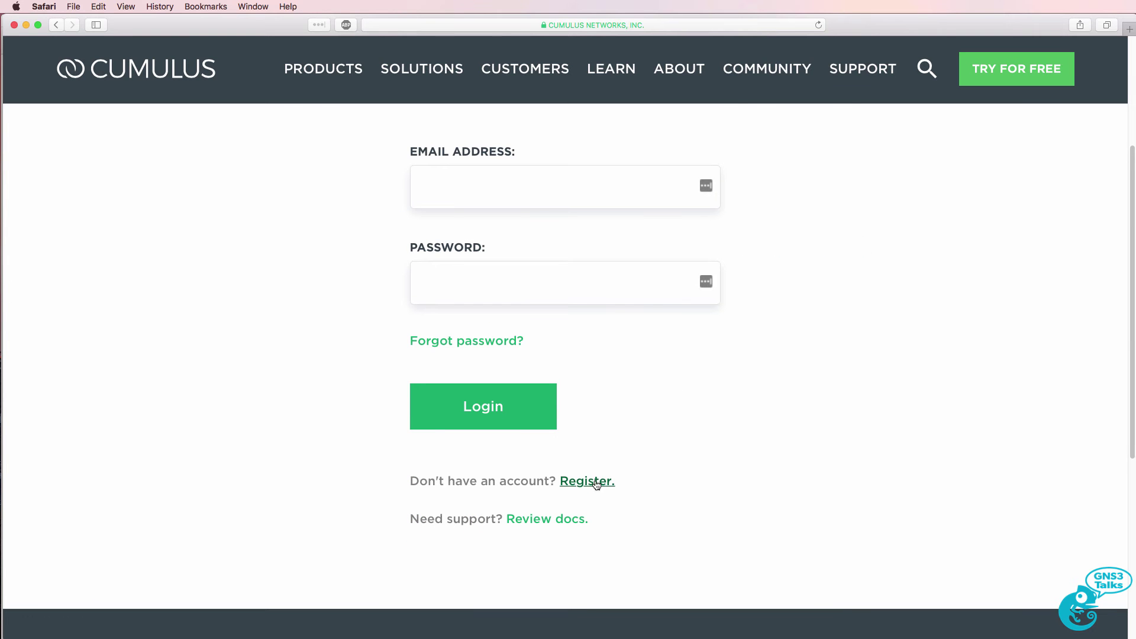
click(496, 188)
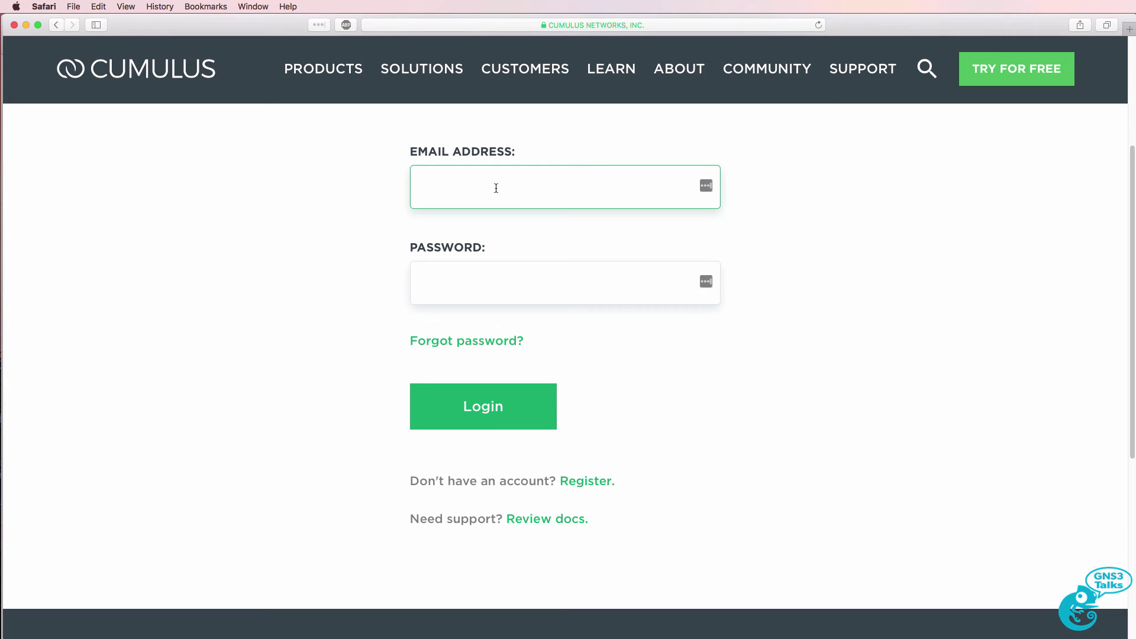
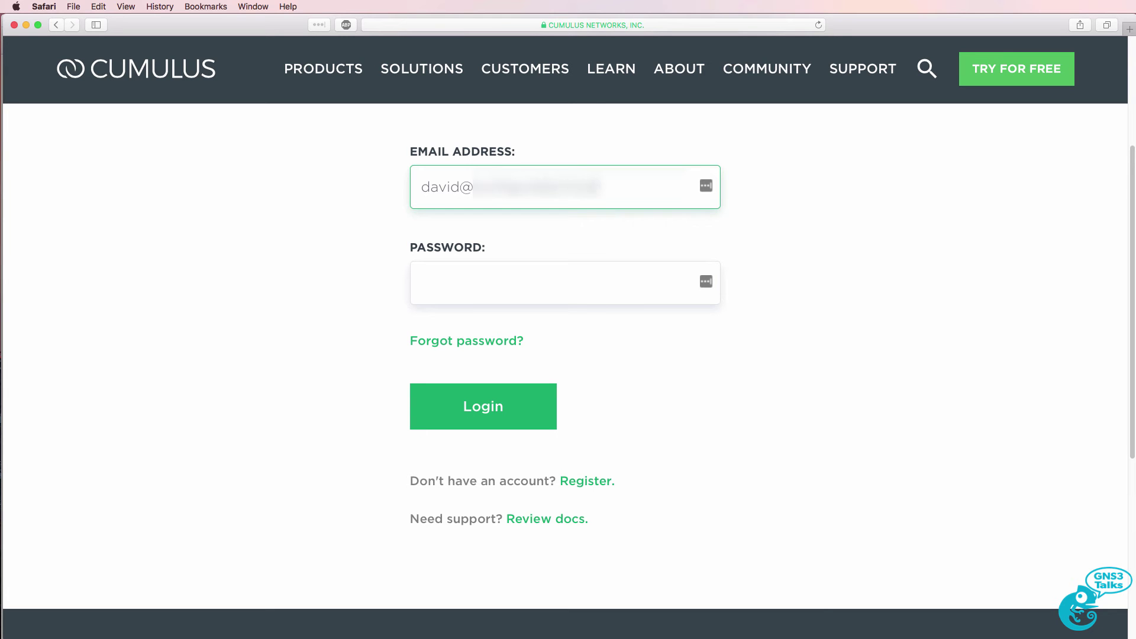
key(Tab)
key(super+v)
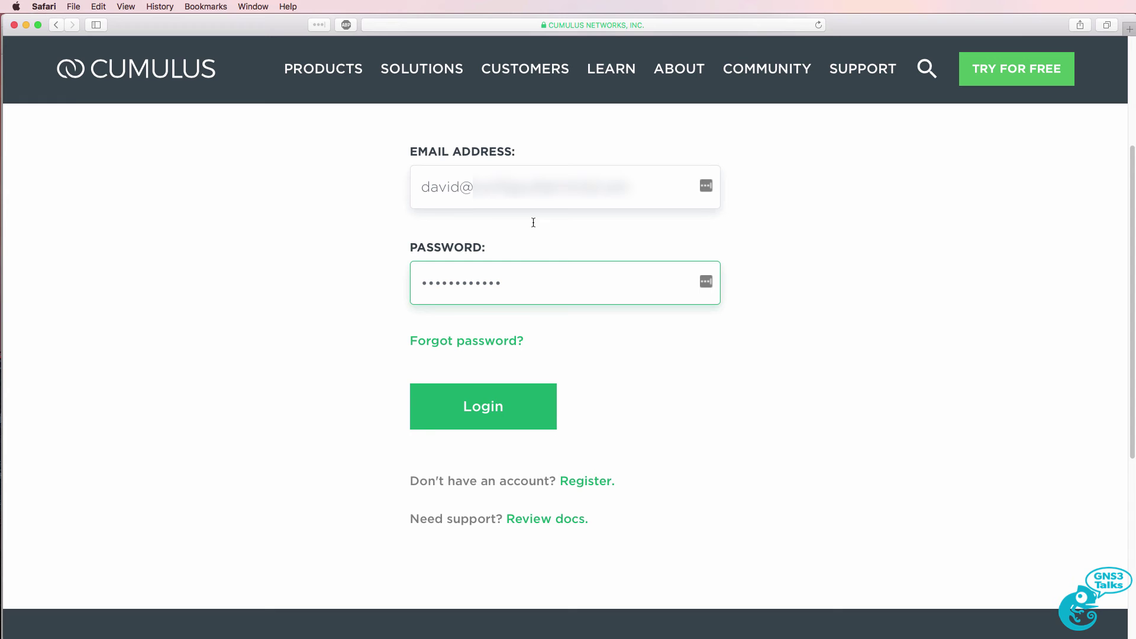
click(472, 386)
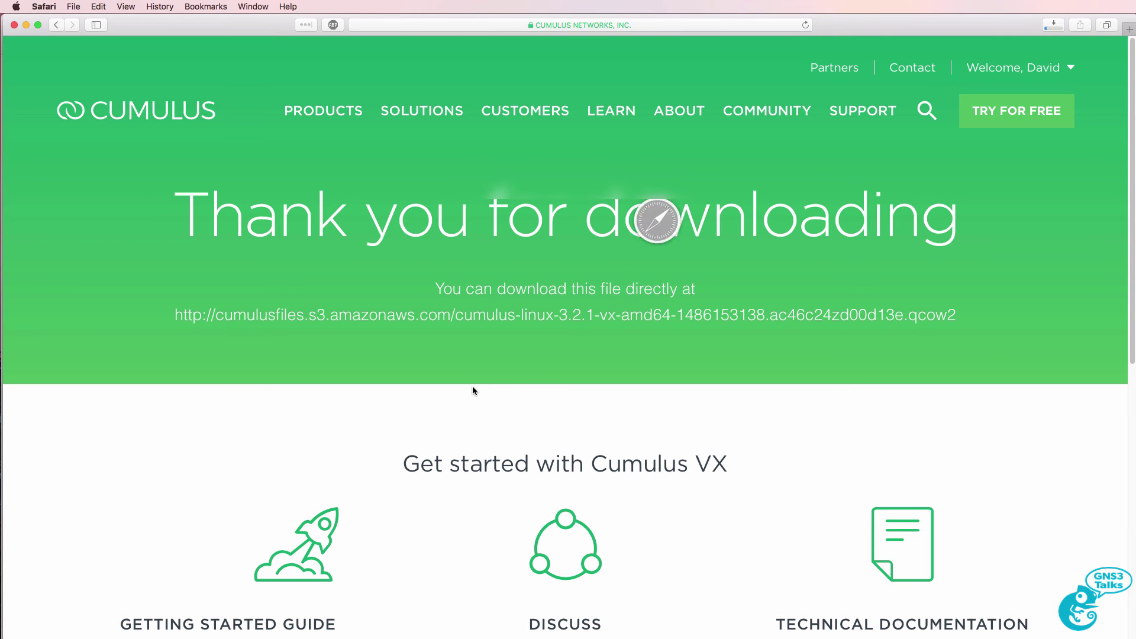
Let the 1.23 GB cumulus-linux-3.2.1 qcow2 image finish downloading
scroll(472, 386, down, 5)
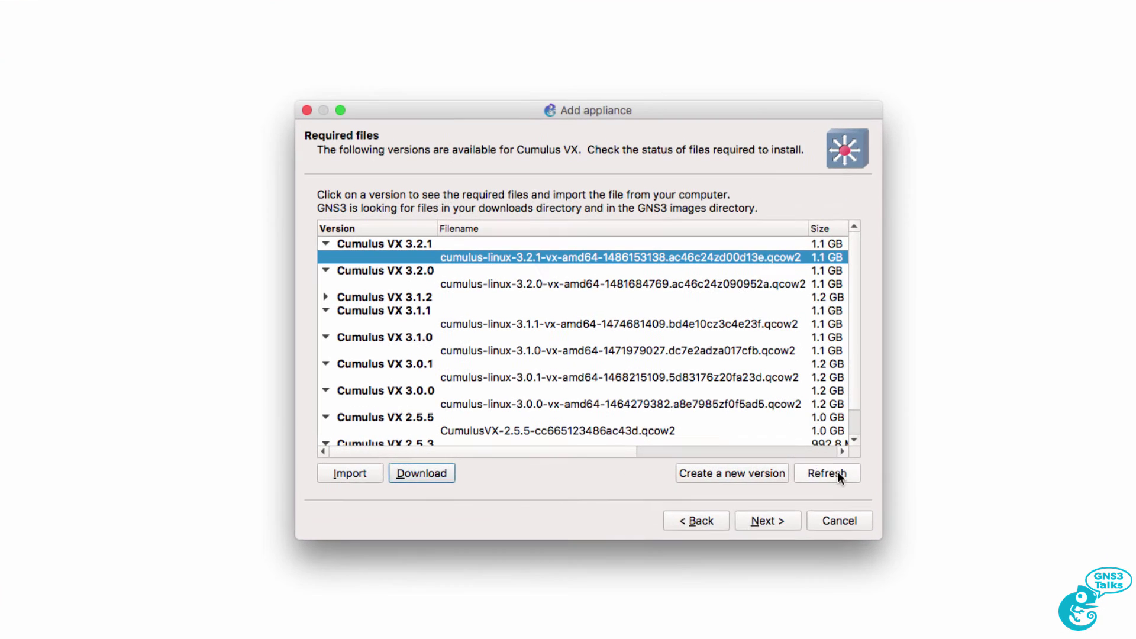
Refresh so the Cumulus VX 3.2.1 qcow2 image shows as found, then confirm installing version 3.2.1
click(838, 474)
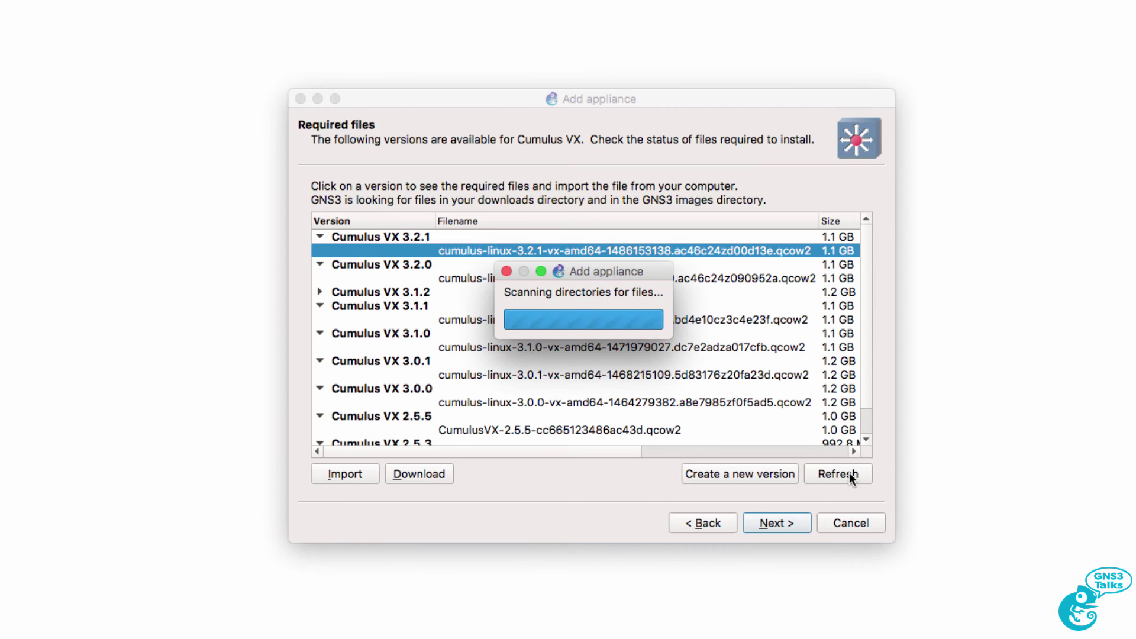
click(320, 237)
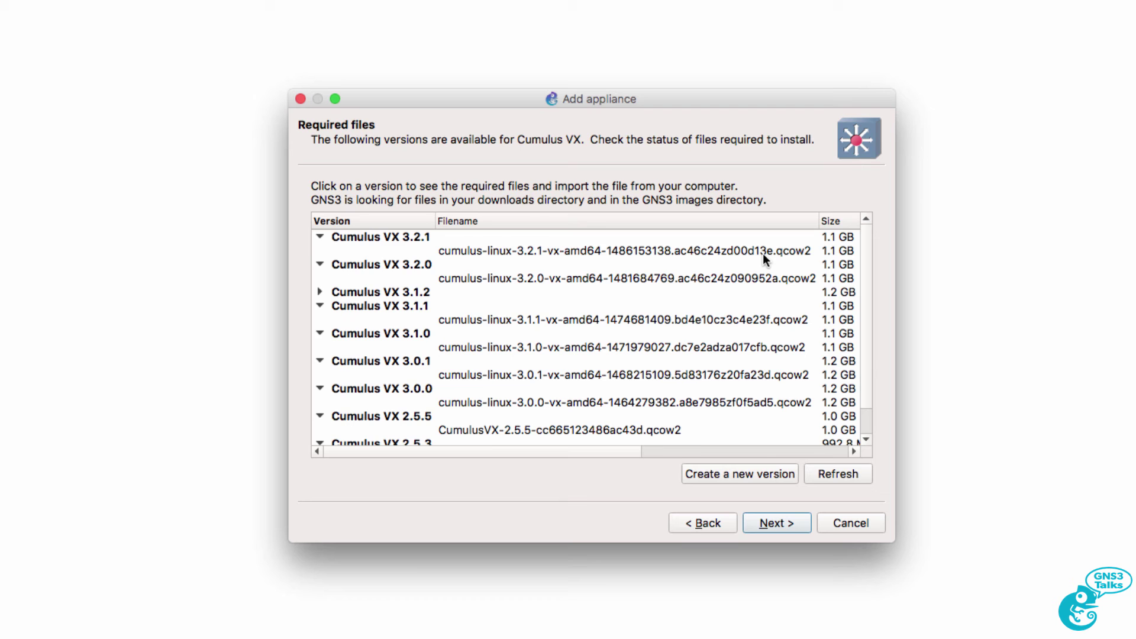
click(762, 251)
click(760, 453)
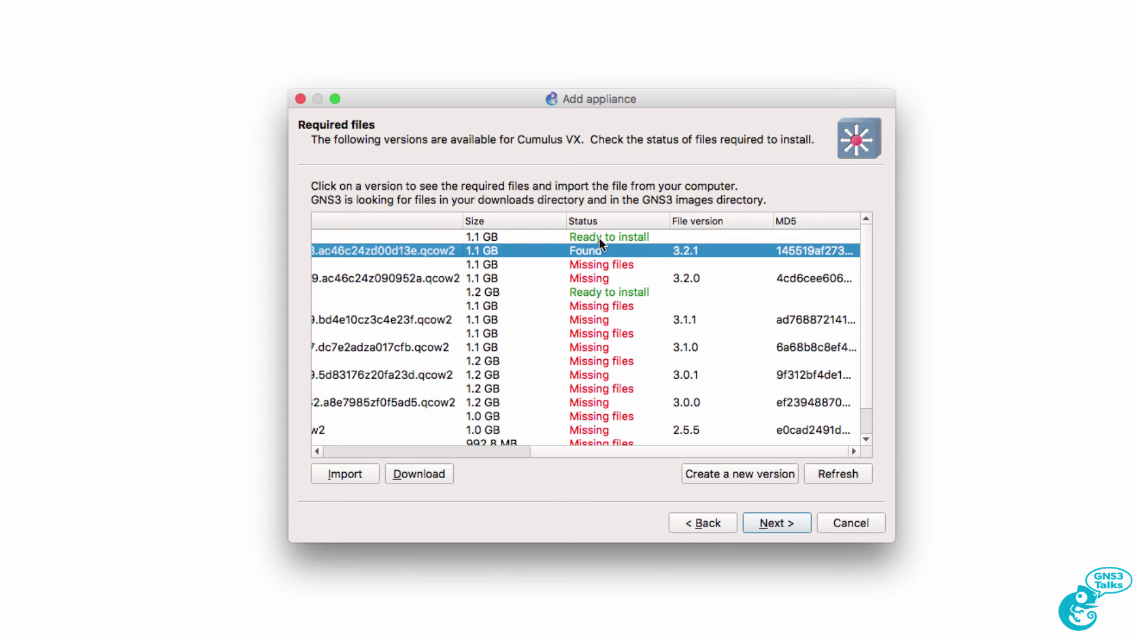
click(389, 453)
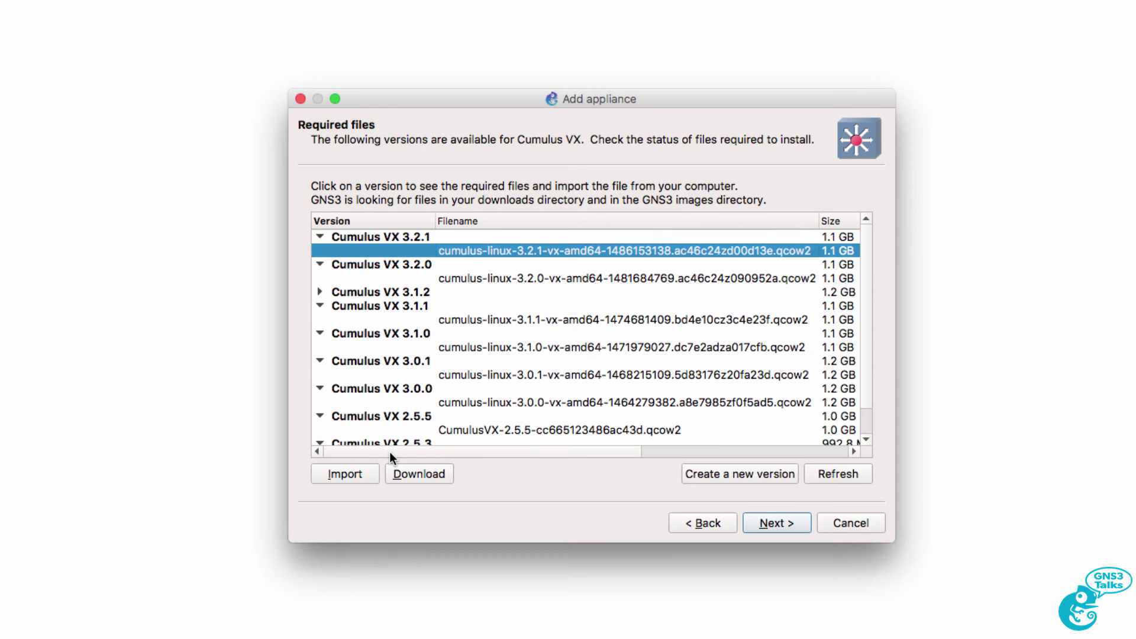
click(418, 236)
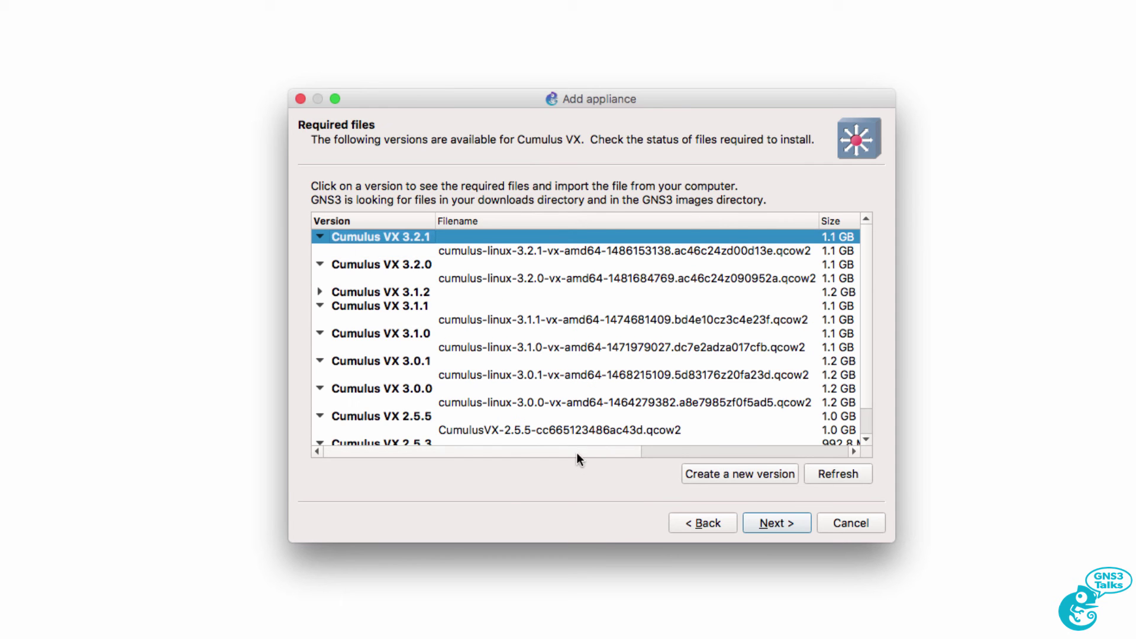
drag(577, 453, 765, 459)
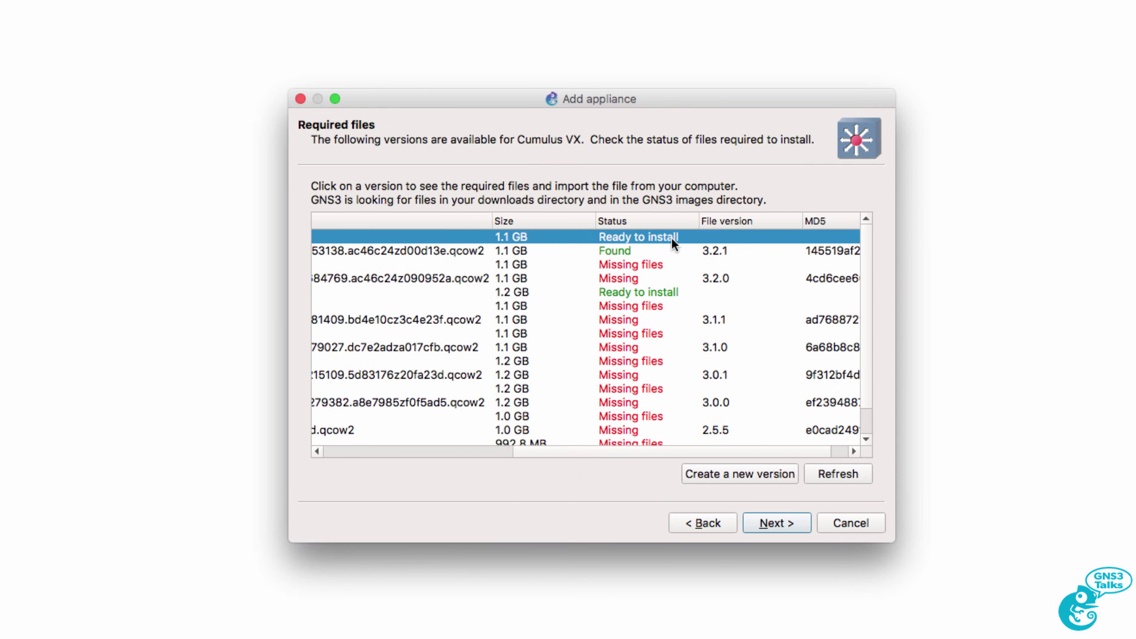
drag(572, 453, 360, 453)
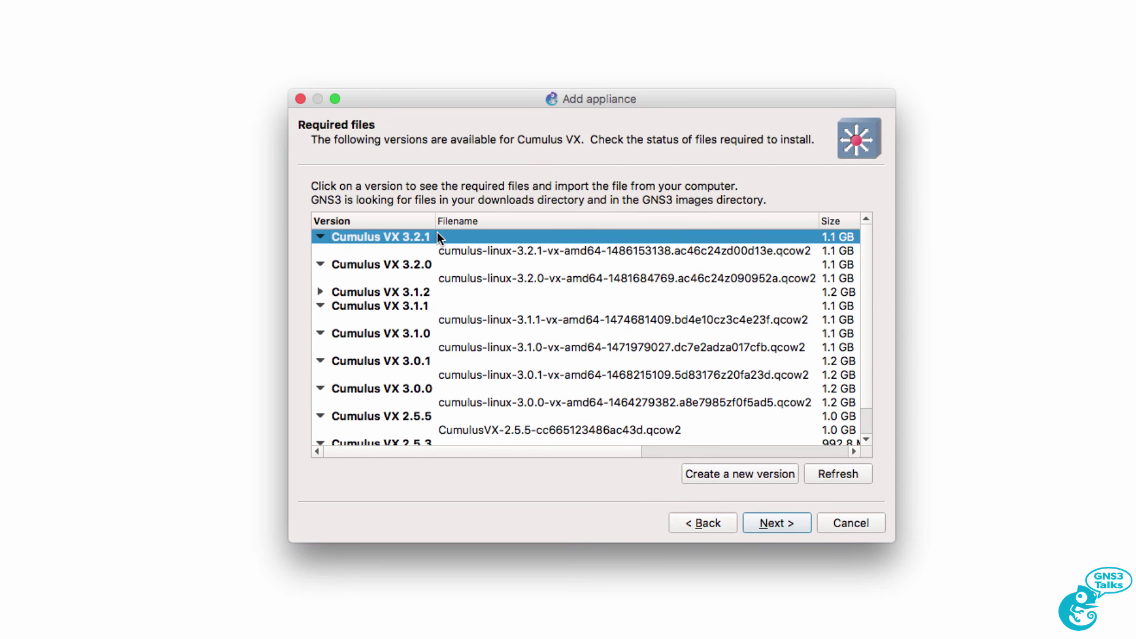
click(787, 524)
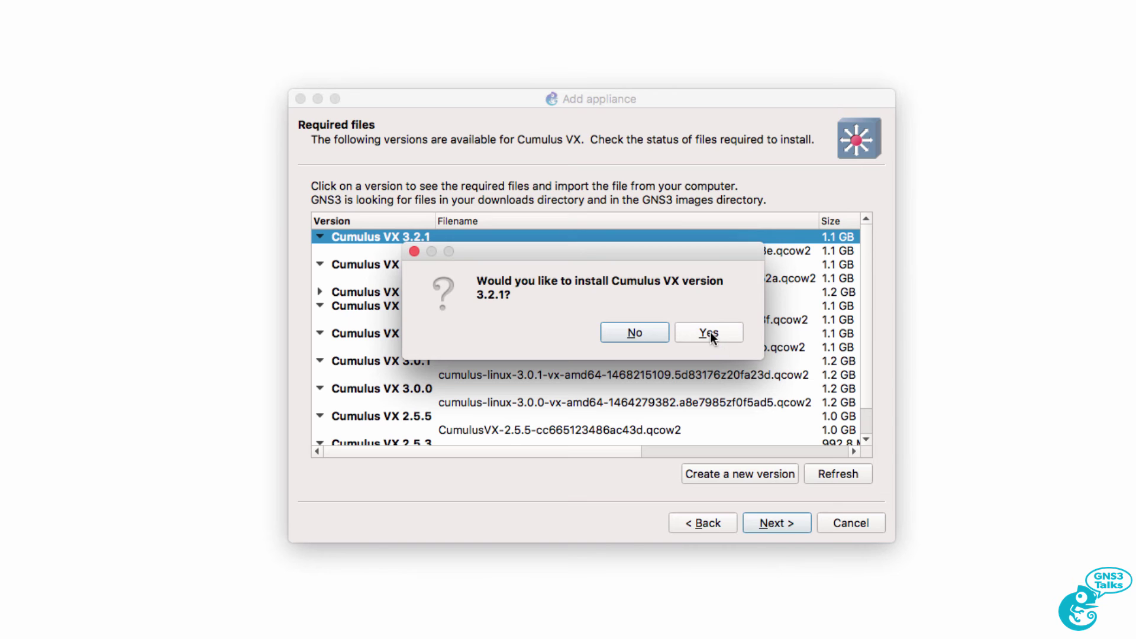
click(709, 331)
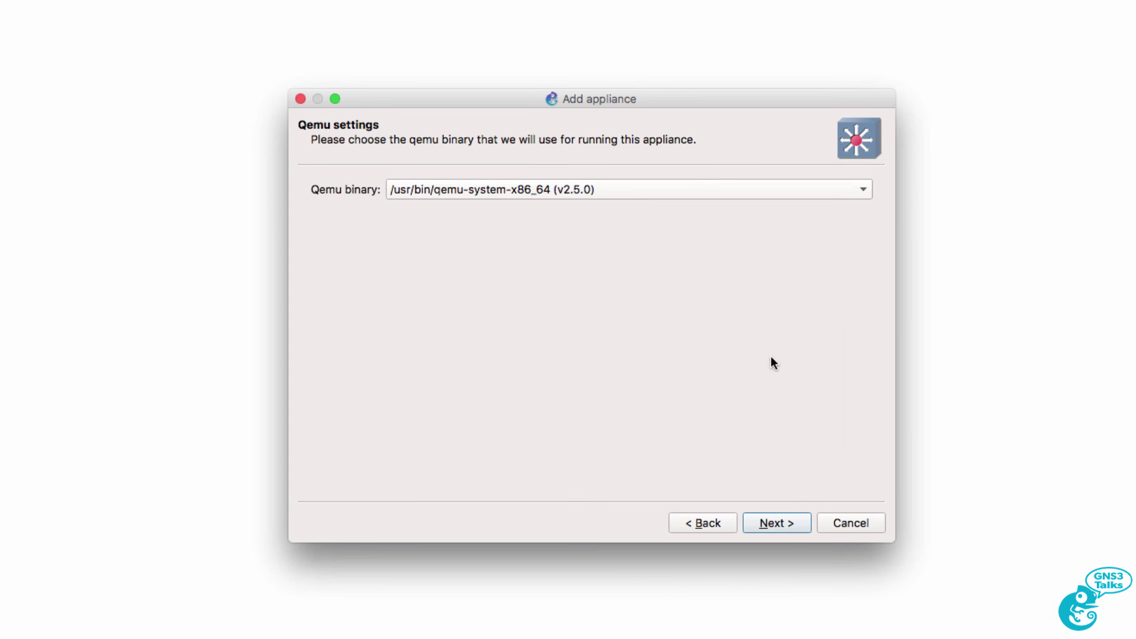
Keep /usr/bin/qemu-system-x86_64 as the Qemu binary and bring the Add appliance wizard forward
click(795, 525)
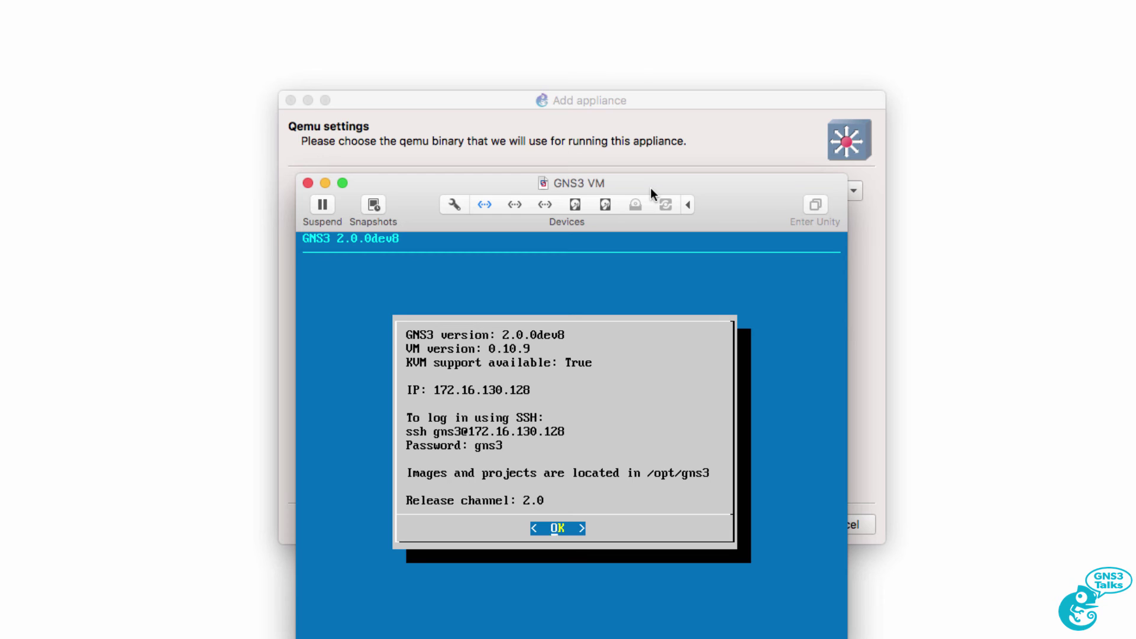
click(680, 134)
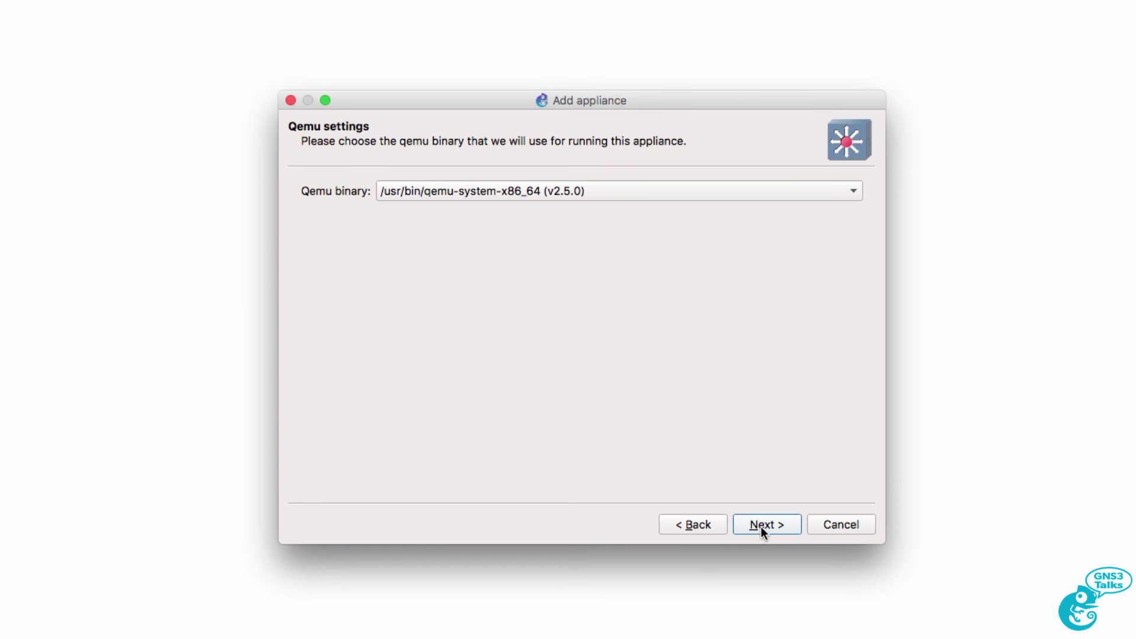
Review the summary (telnet console, 256 MB RAM, 7 virtio-net-pci adapters) and continue to usage instructions
click(761, 527)
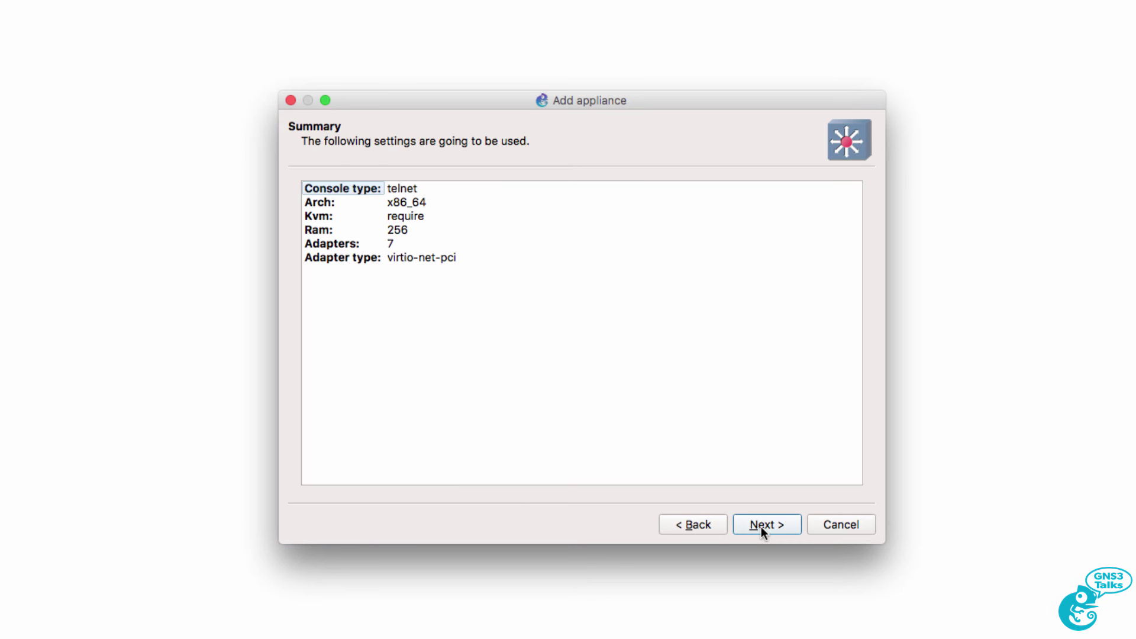
click(422, 190)
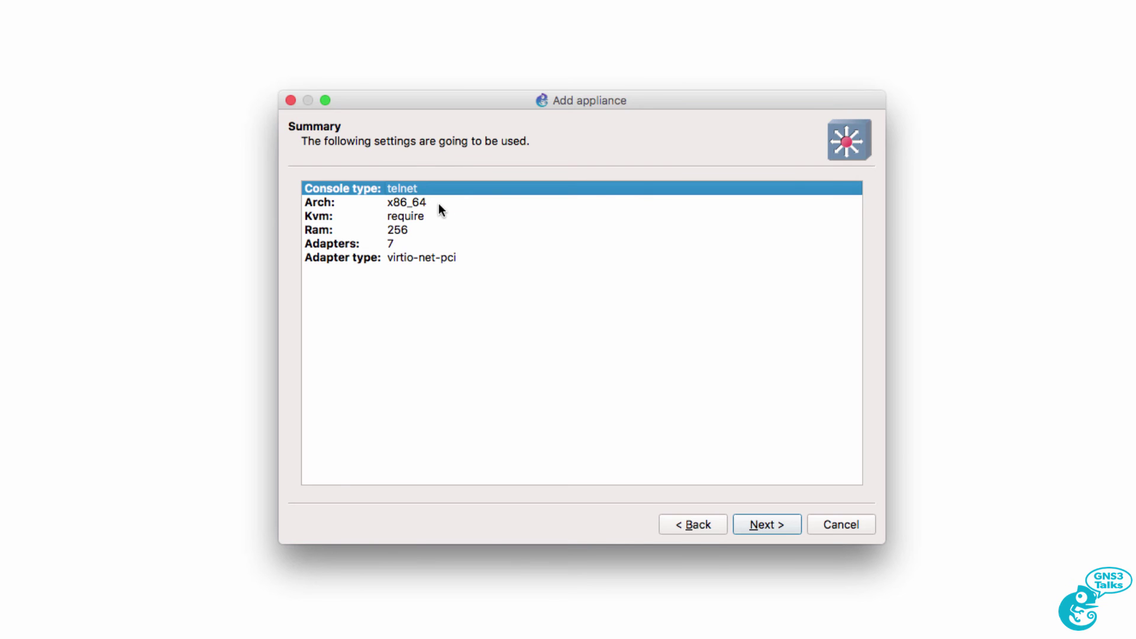
click(439, 203)
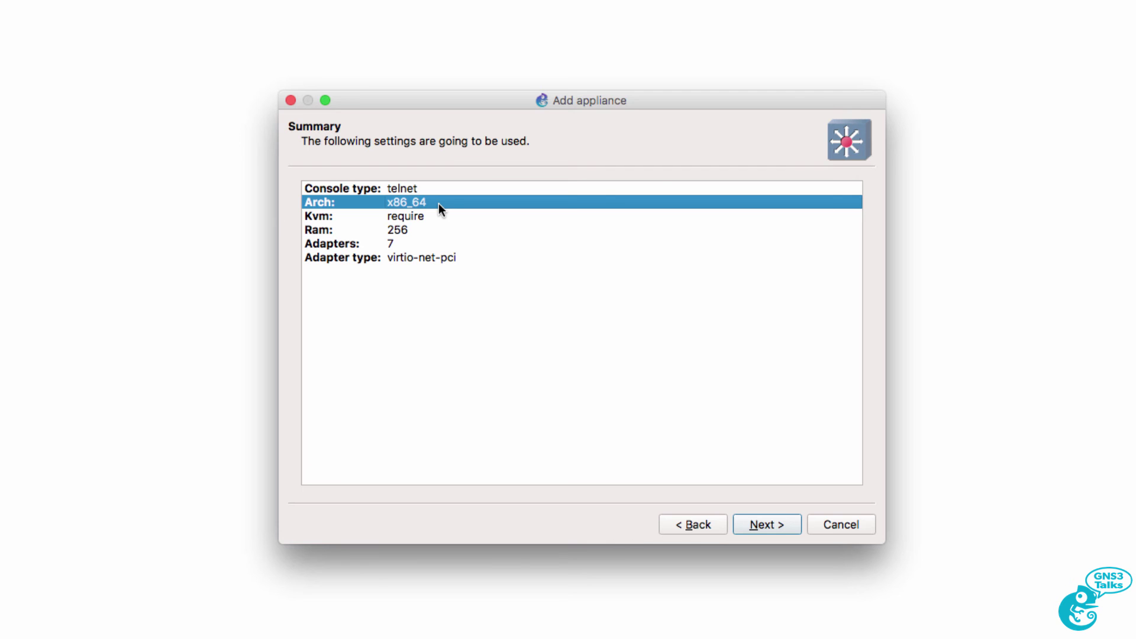
click(441, 216)
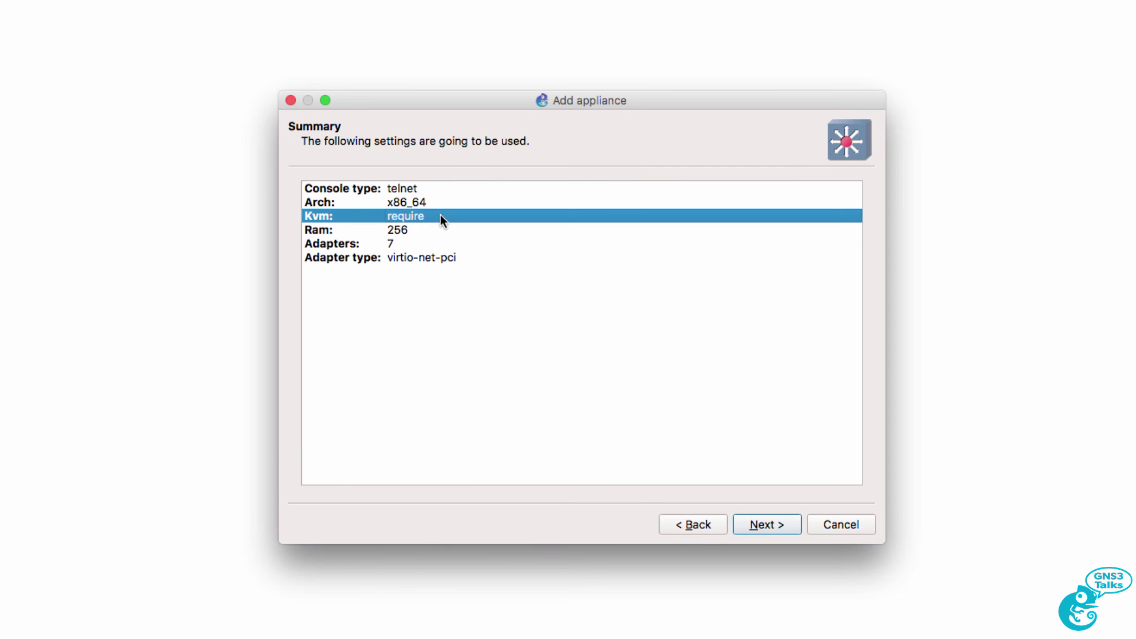
click(440, 228)
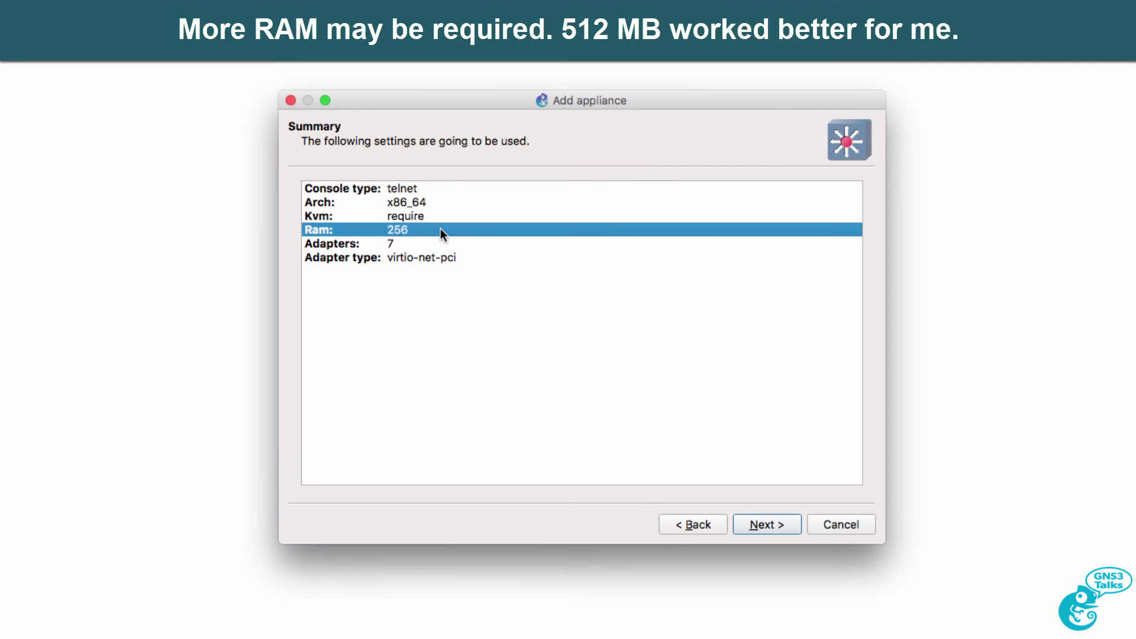
click(447, 244)
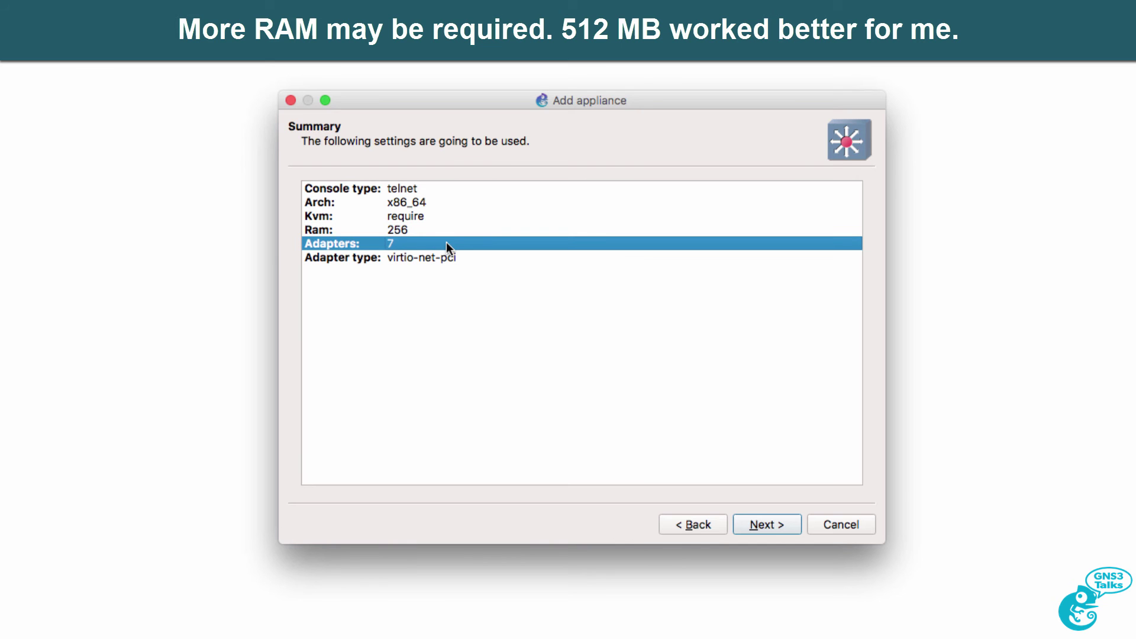
click(465, 259)
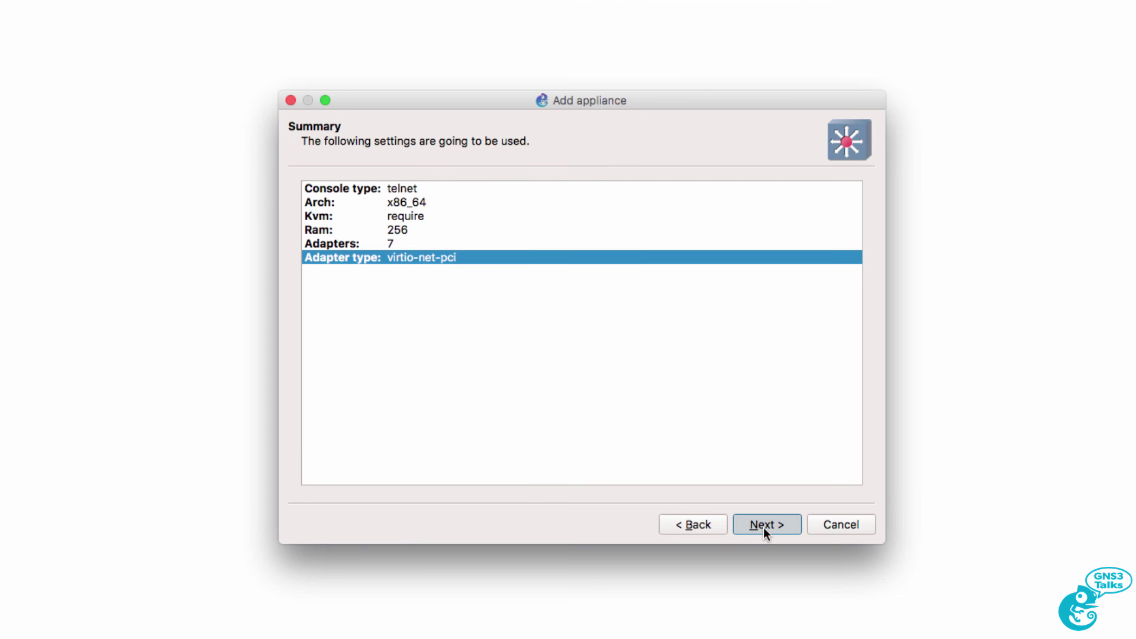
click(763, 526)
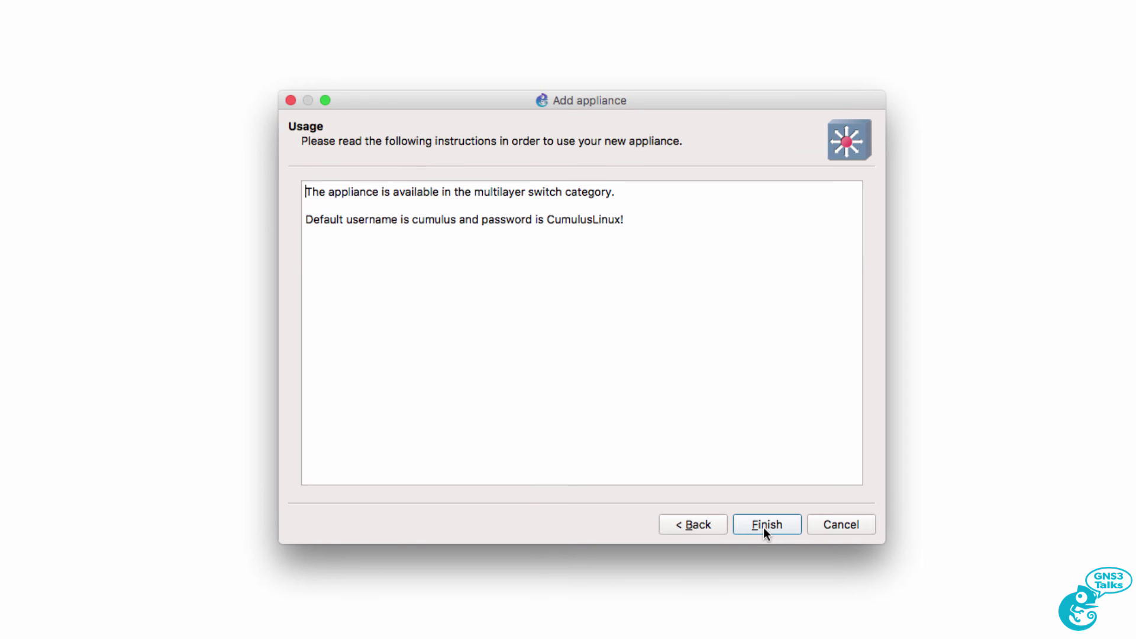
Note the multilayer switch category and default login, copy the default password, and finish installing
drag(310, 192, 654, 194)
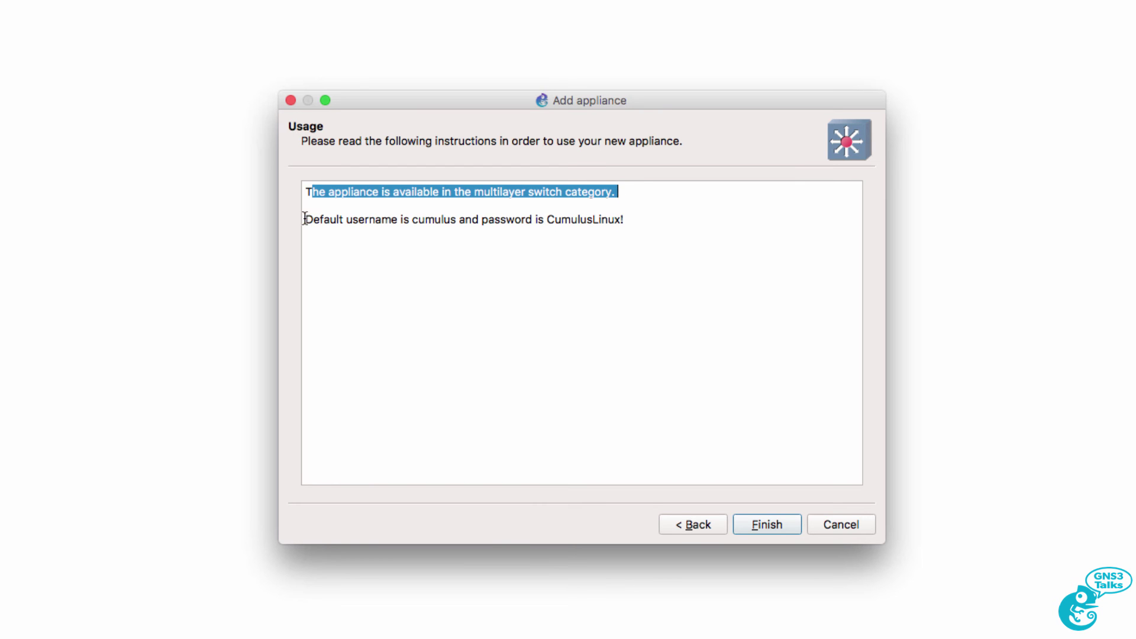
drag(305, 219, 645, 223)
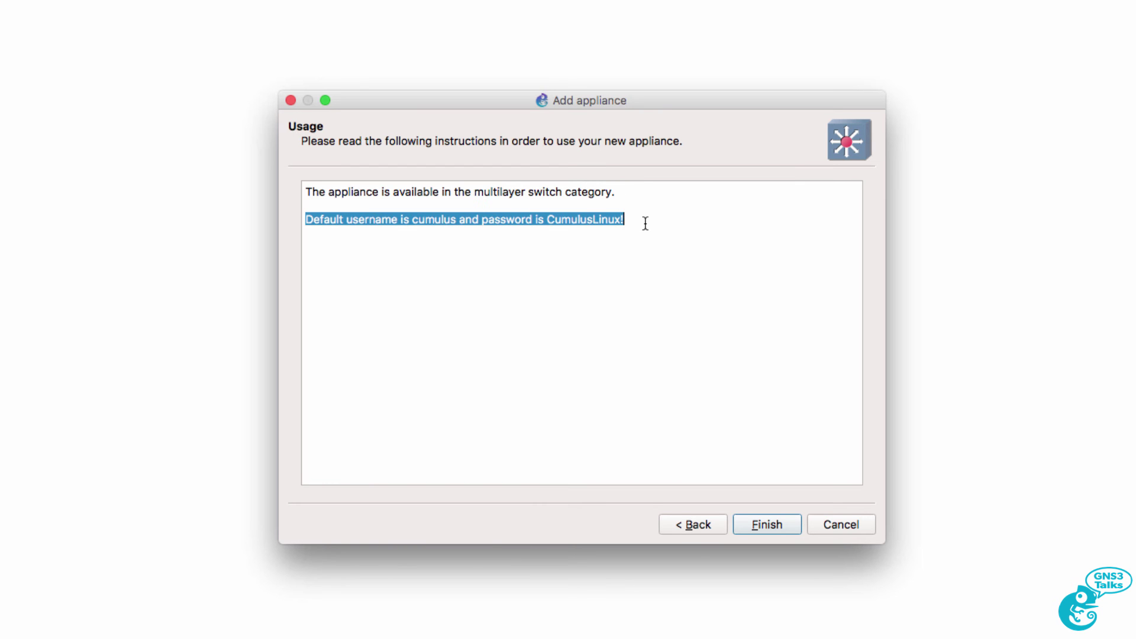
click(644, 251)
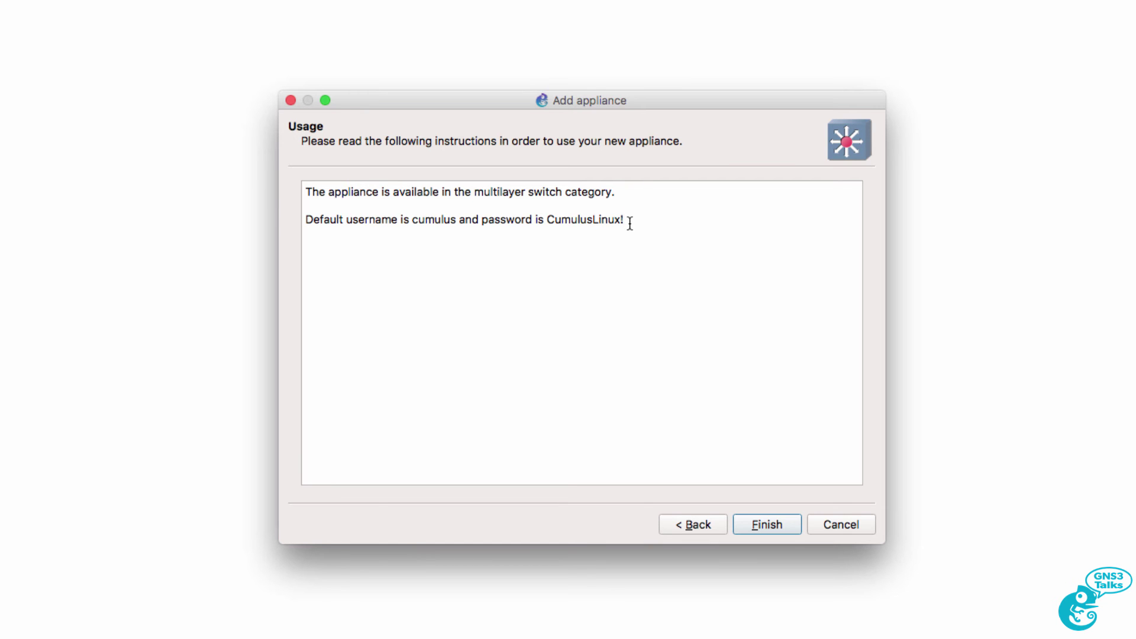
double_click(629, 223)
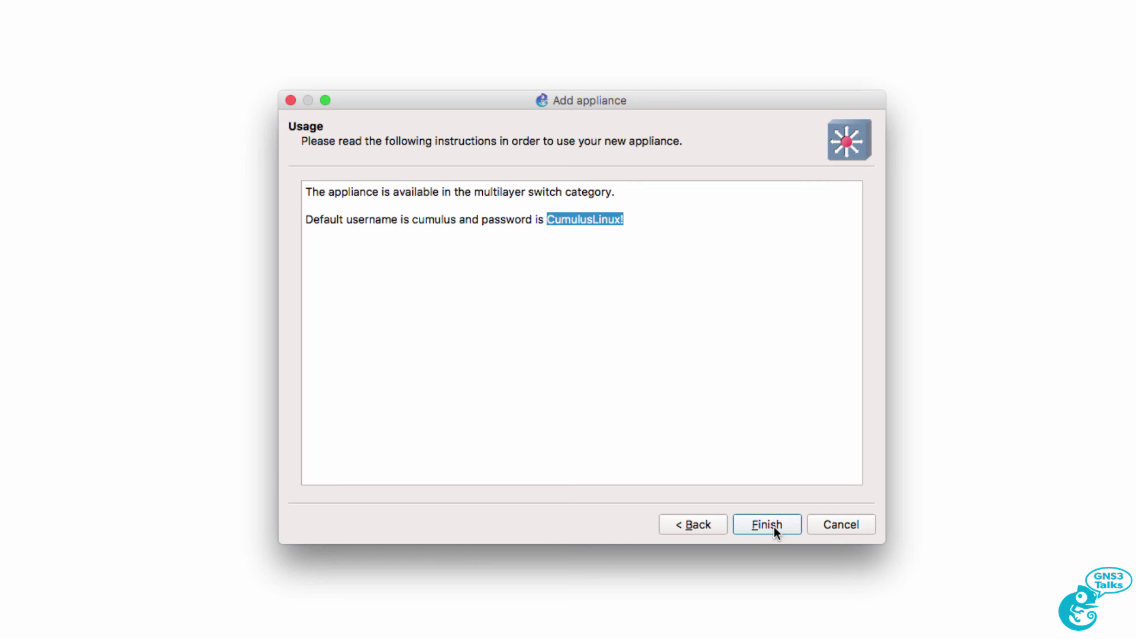
click(774, 526)
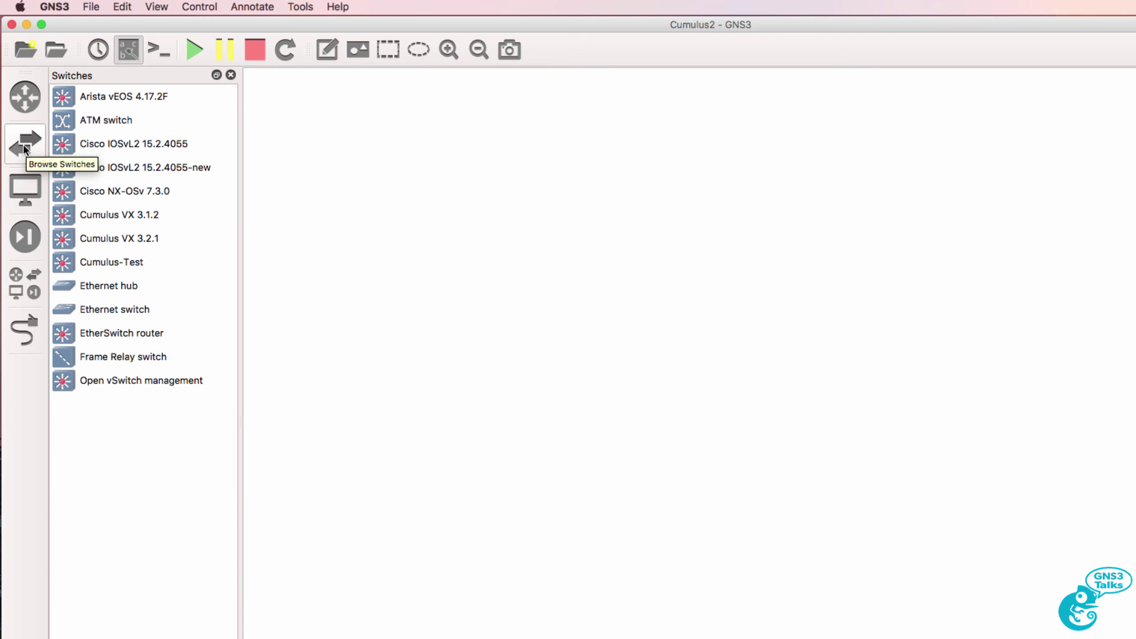
Drag Cumulus VX 3.2.1 from the switch list onto the canvas as CumulusVX3.2.1-1
click(155, 239)
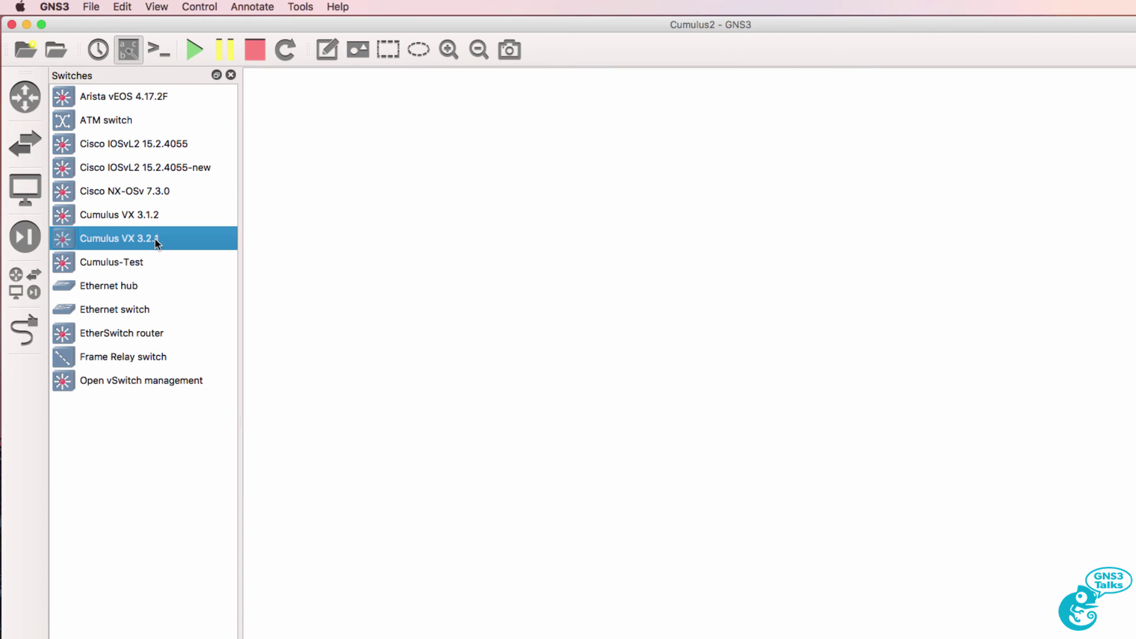
drag(155, 239, 561, 234)
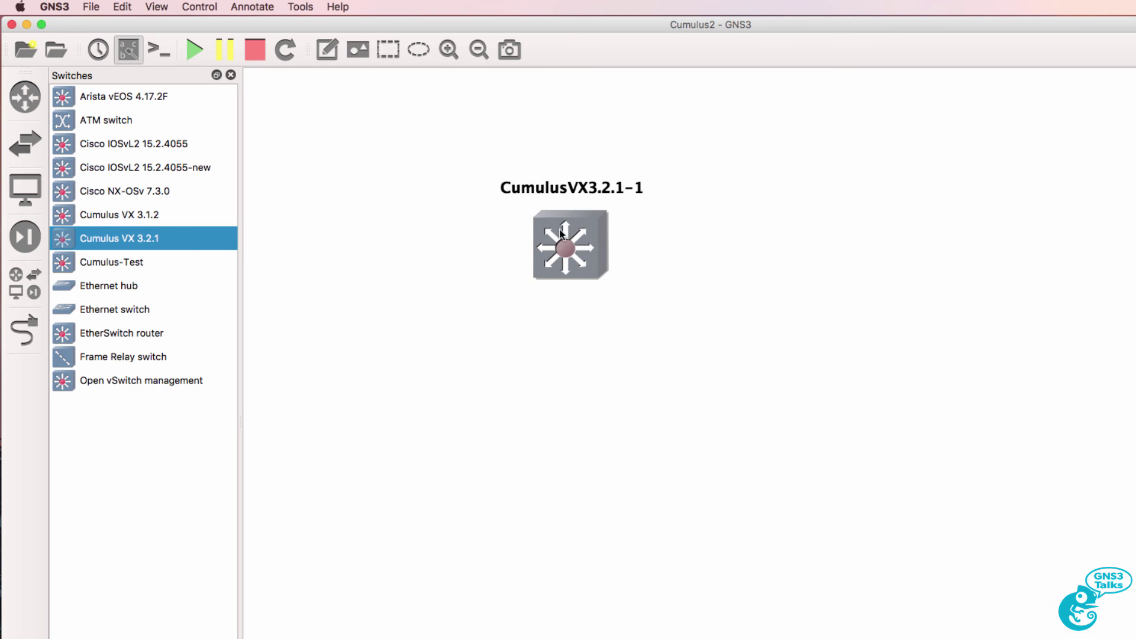
Add a second Cumulus VX 3.2.1 switch on the right and an Ubuntu host on each outer side
drag(191, 242, 886, 234)
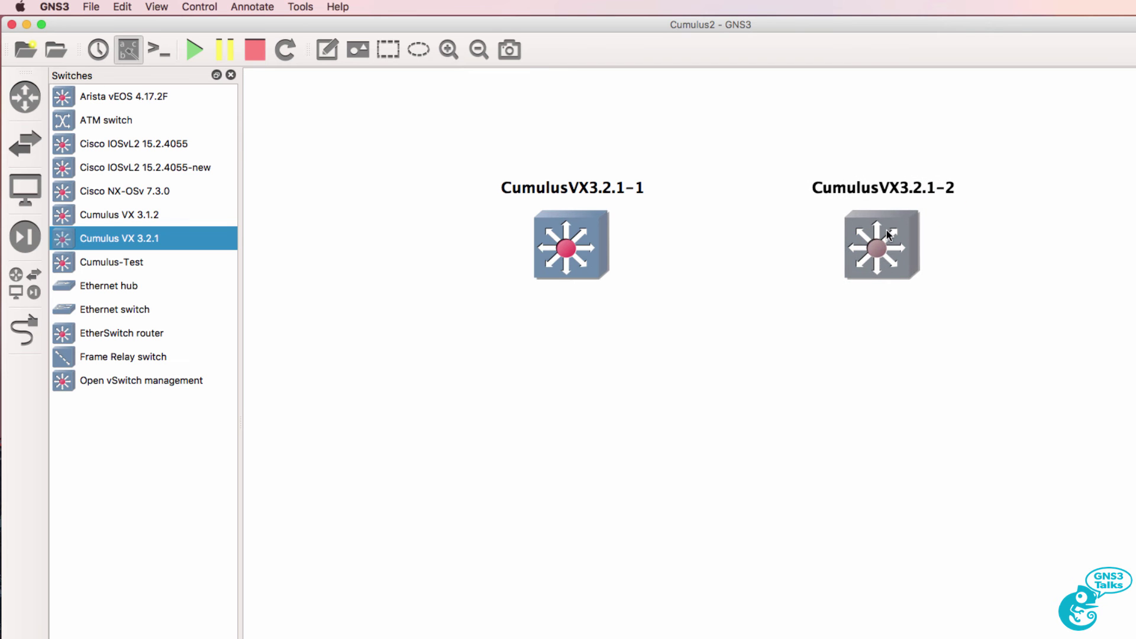
click(24, 190)
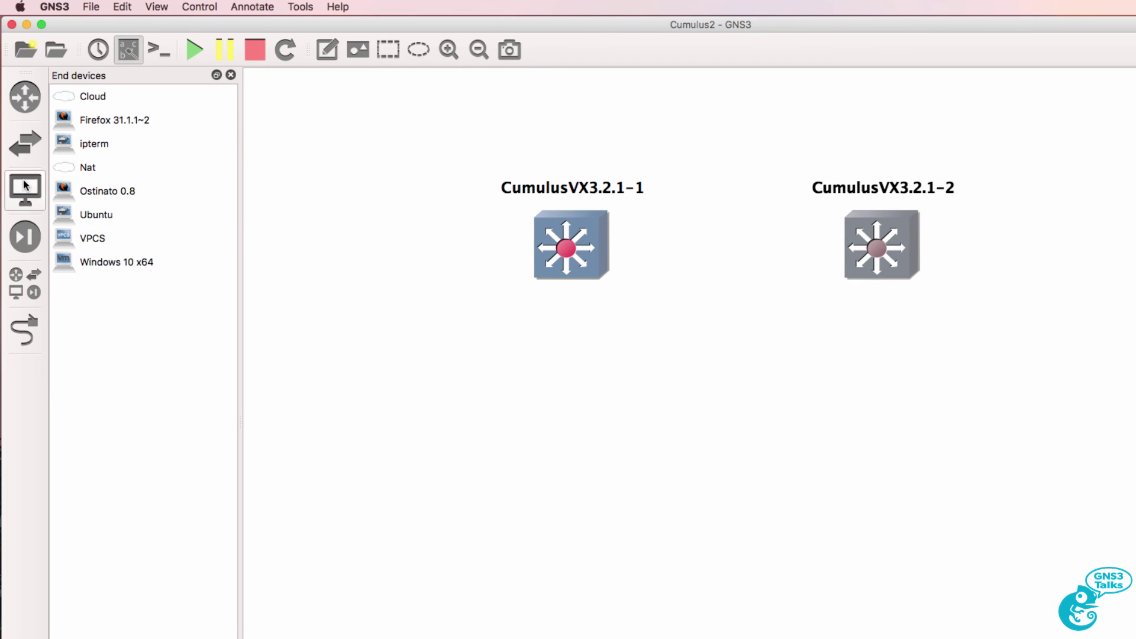
click(104, 217)
drag(104, 216, 324, 243)
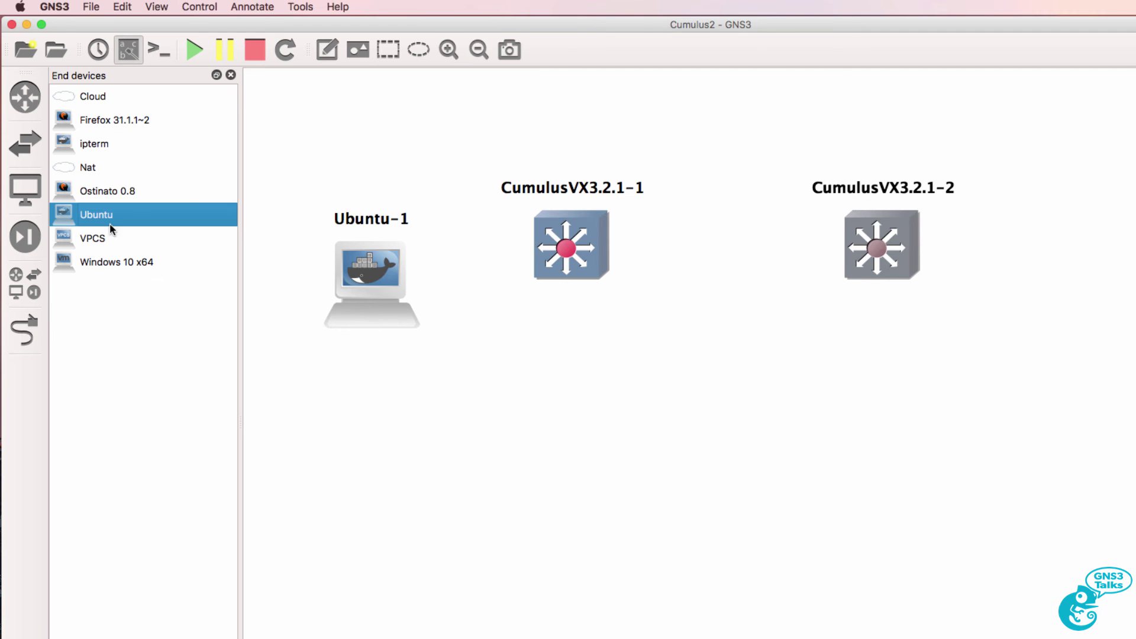
drag(1134, 218, 1099, 231)
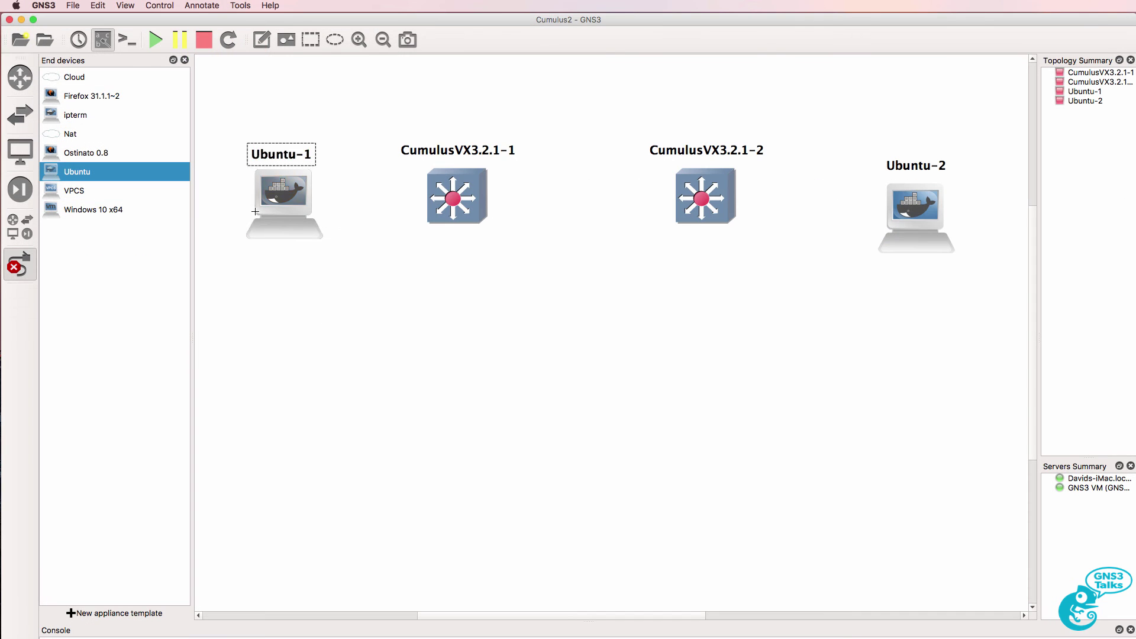
Cable Ubuntu-1 eth0 to CumulusVX3.2.1-1 swp0 and CumulusVX3.2.1-2 swp0 to Ubuntu-2 eth0
click(276, 208)
click(299, 213)
click(463, 203)
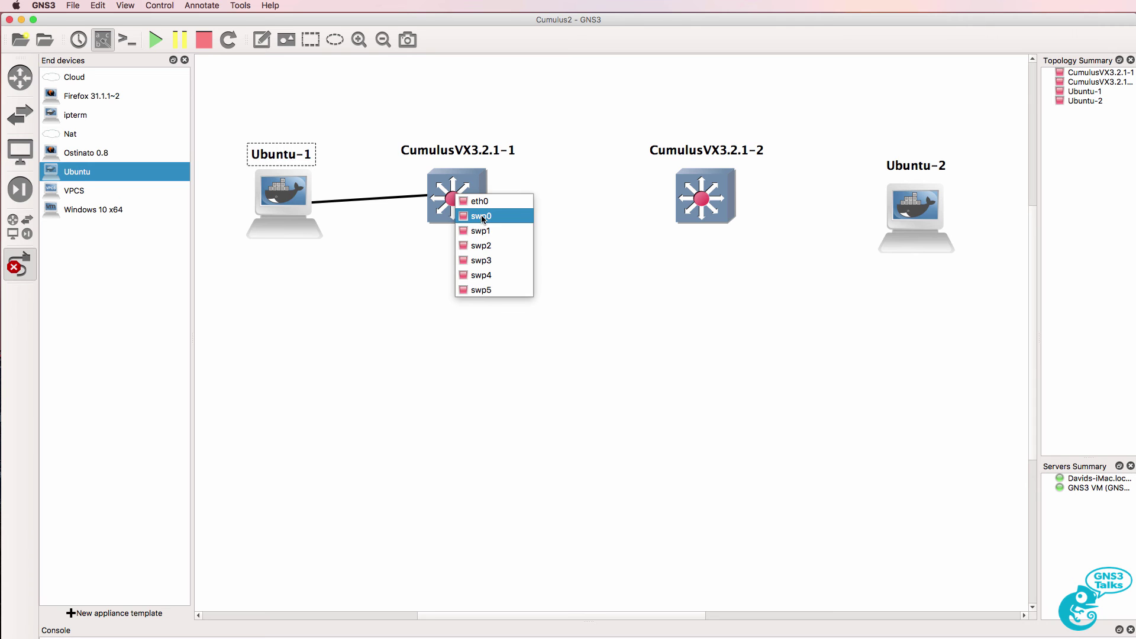
click(483, 216)
click(698, 210)
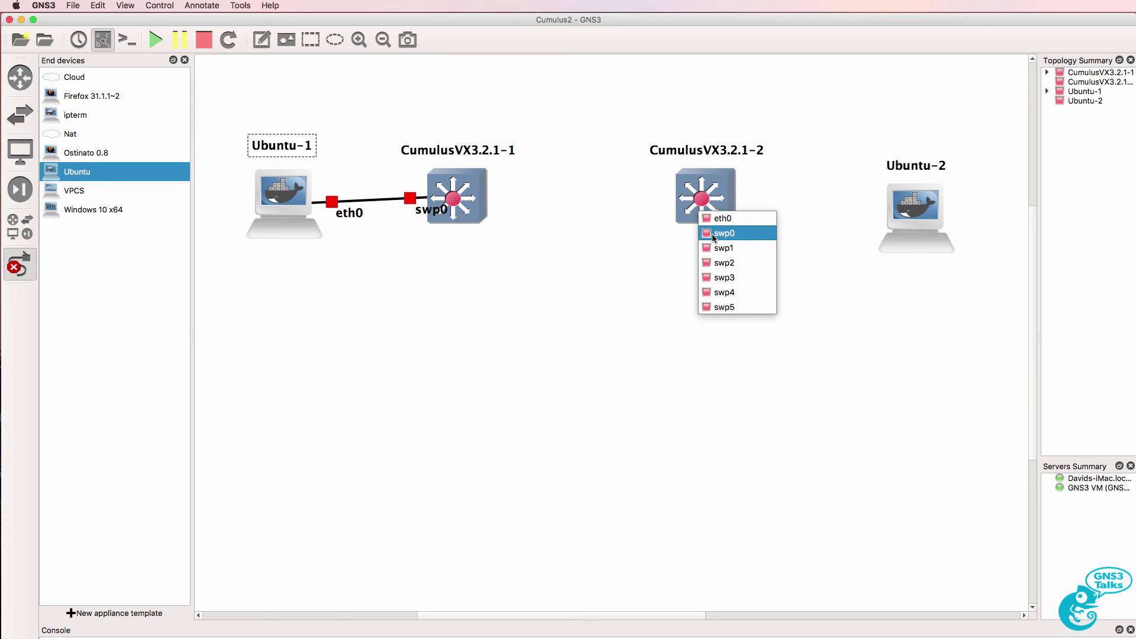
click(713, 235)
click(917, 201)
click(929, 208)
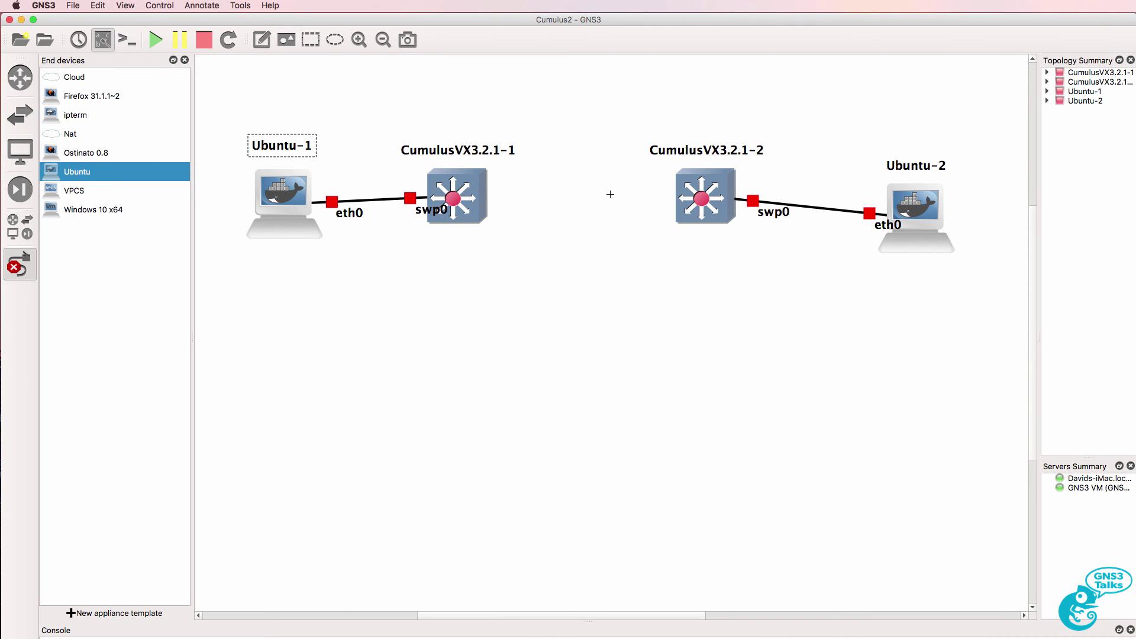
Link the two switches swp1 to swp1, then turn off the link tool and hide the device list
click(466, 184)
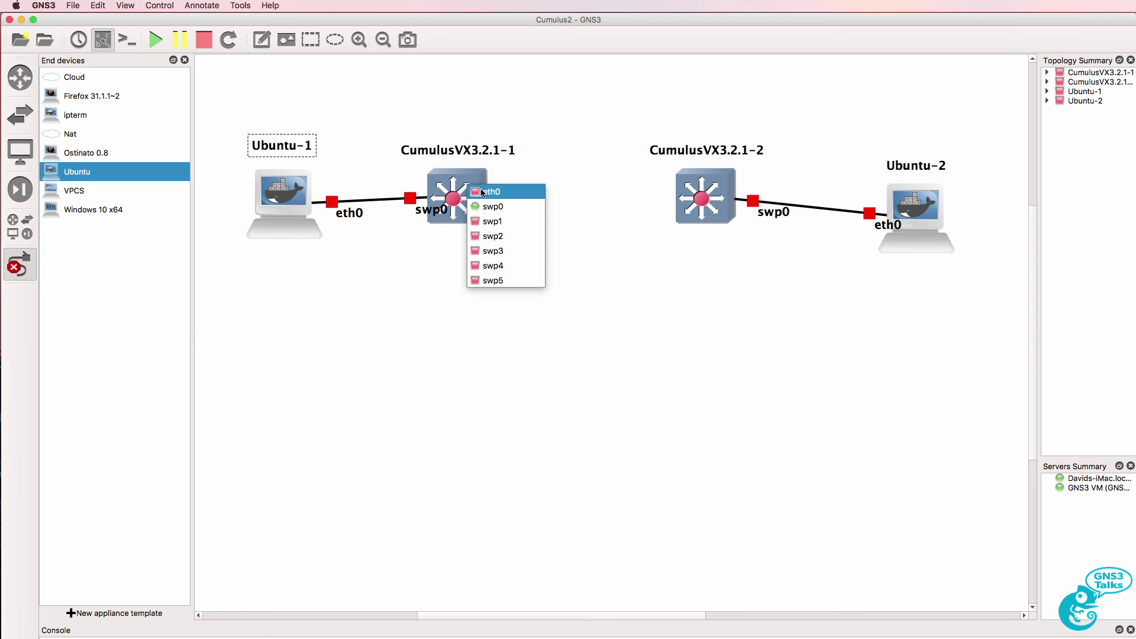
click(497, 221)
click(695, 186)
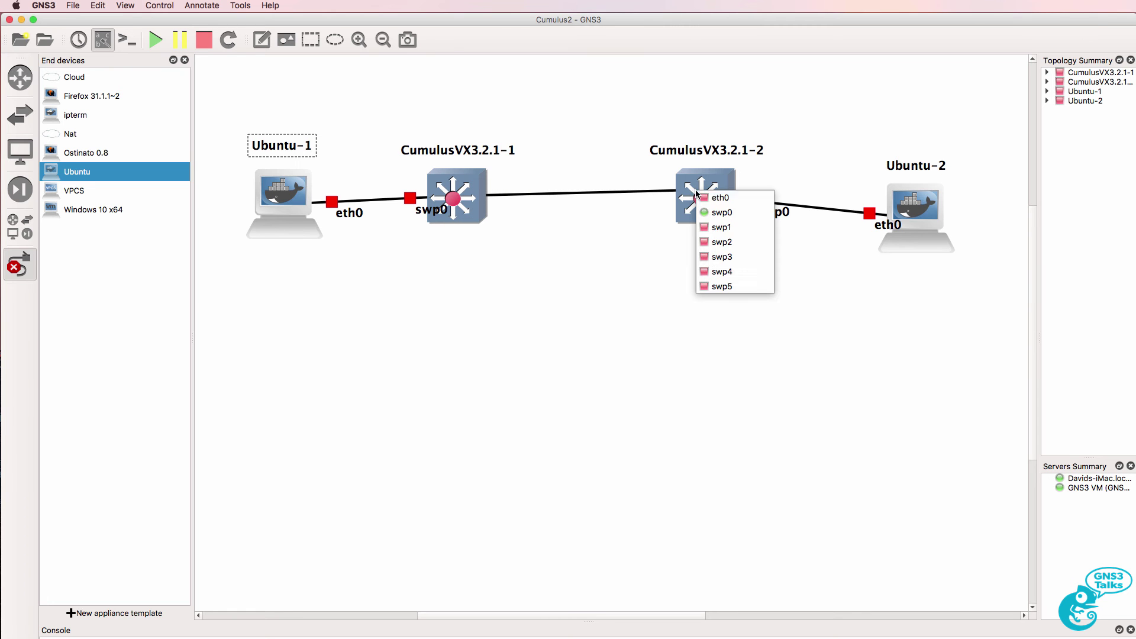
click(721, 228)
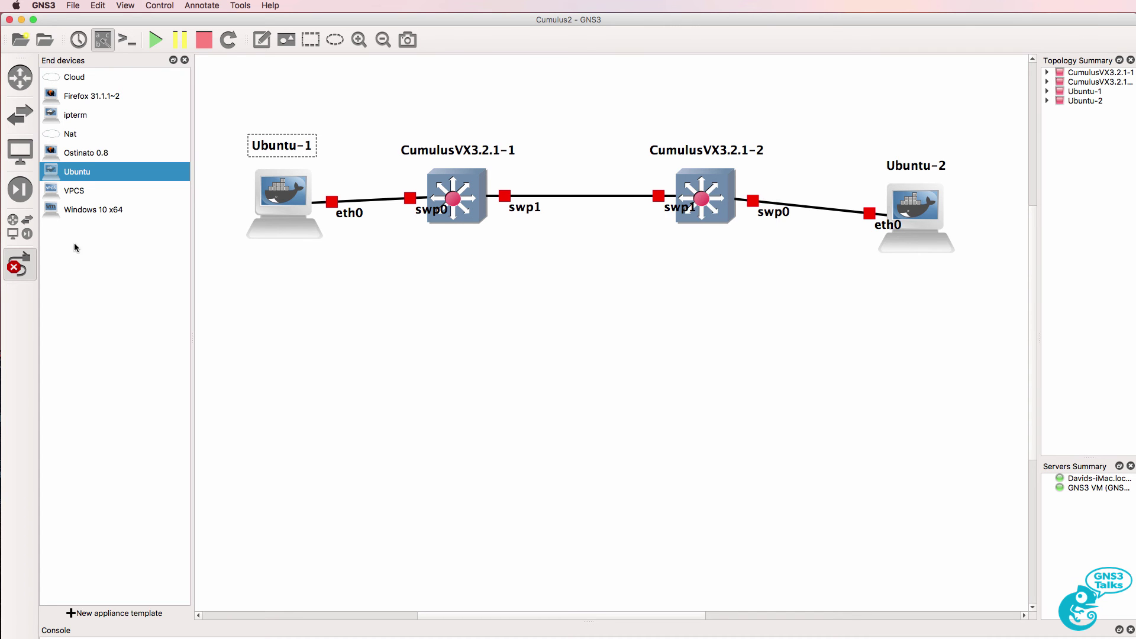
click(21, 265)
click(185, 60)
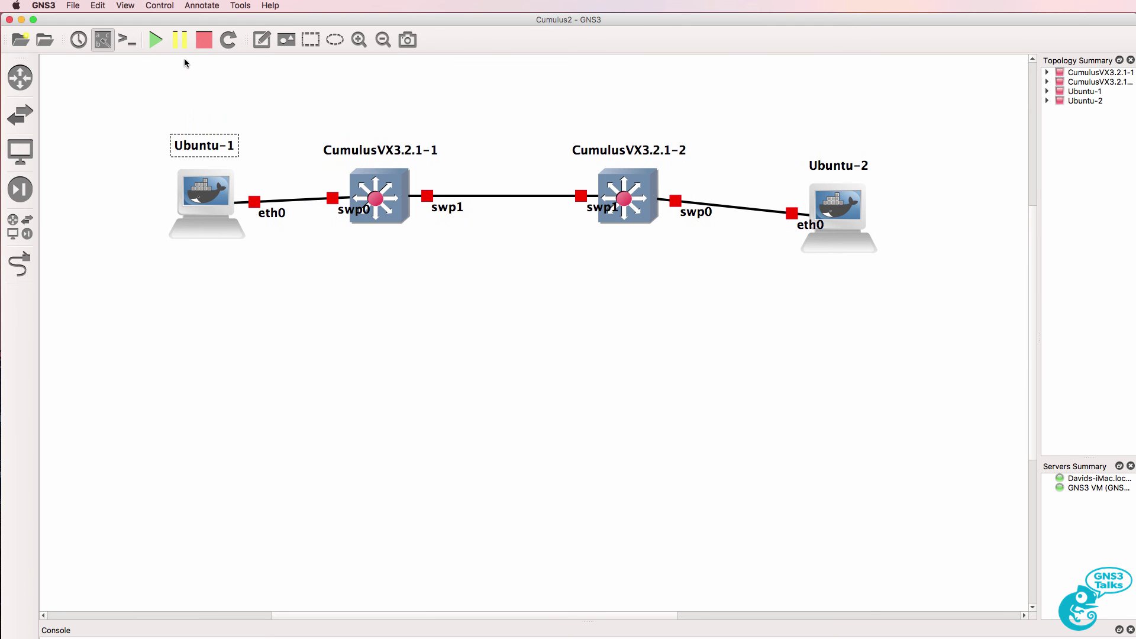
Rename the first switch's host-facing port label from swp0 to swp1
drag(194, 188, 176, 193)
drag(349, 215, 316, 218)
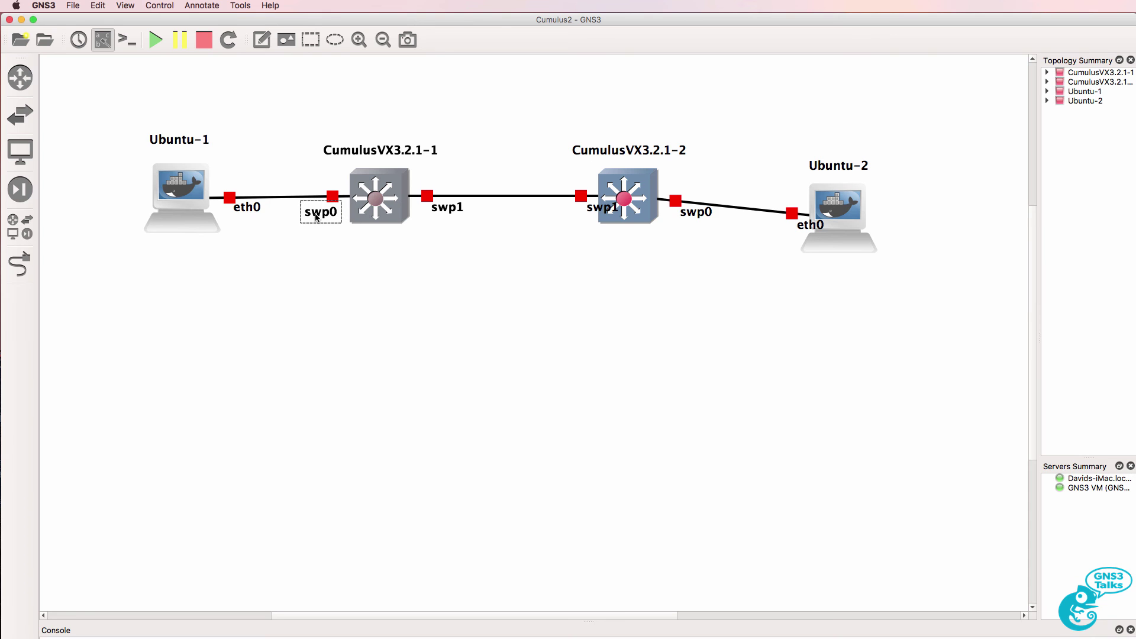
right_click(316, 217)
click(349, 226)
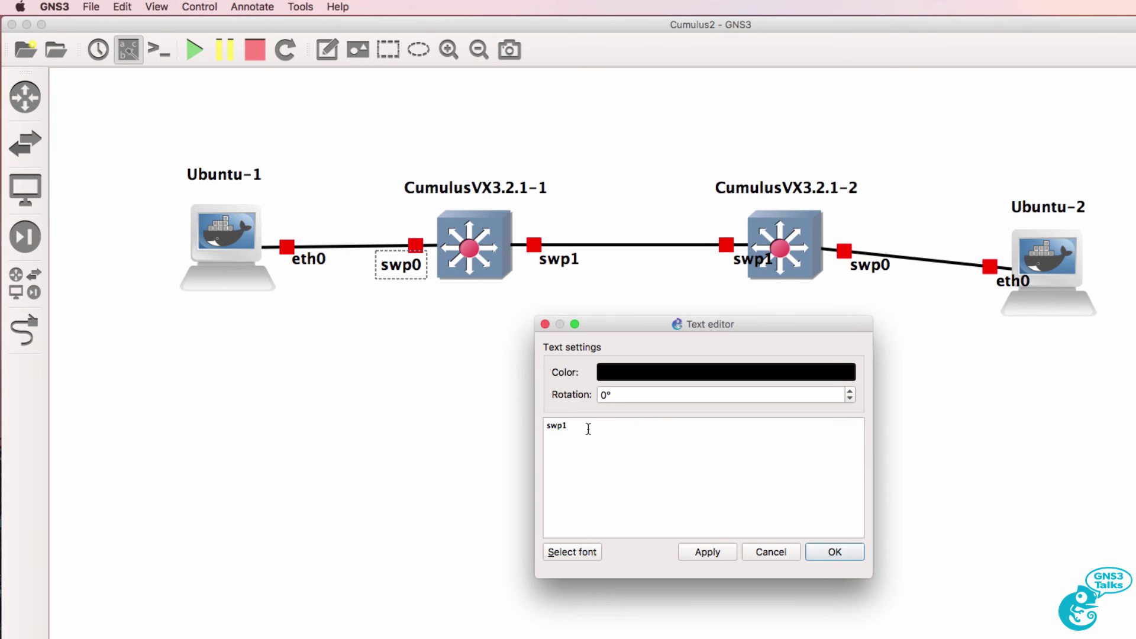
text(1)
click(853, 554)
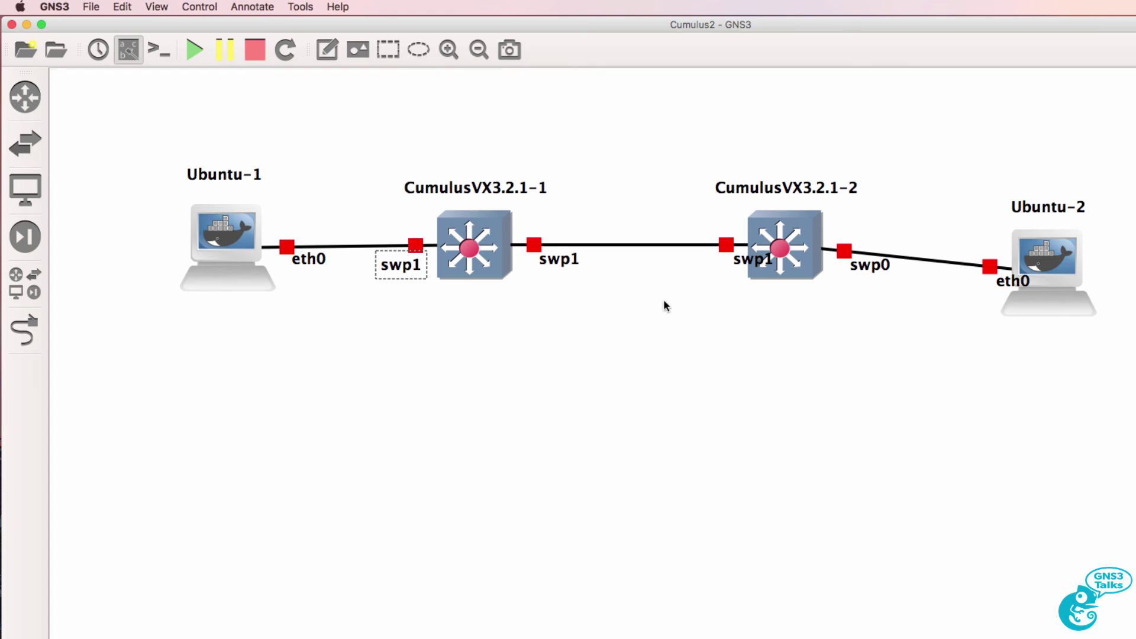
Relabel both ends of the inter-switch link from swp1 to swp2
click(556, 266)
right_click(557, 266)
click(586, 269)
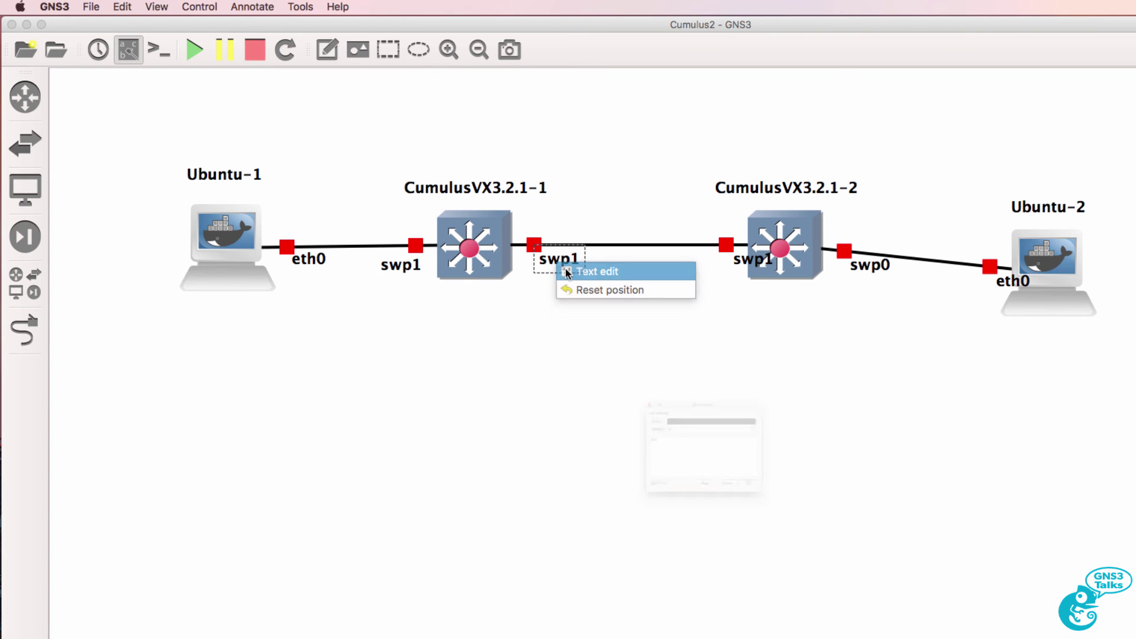
text(2)
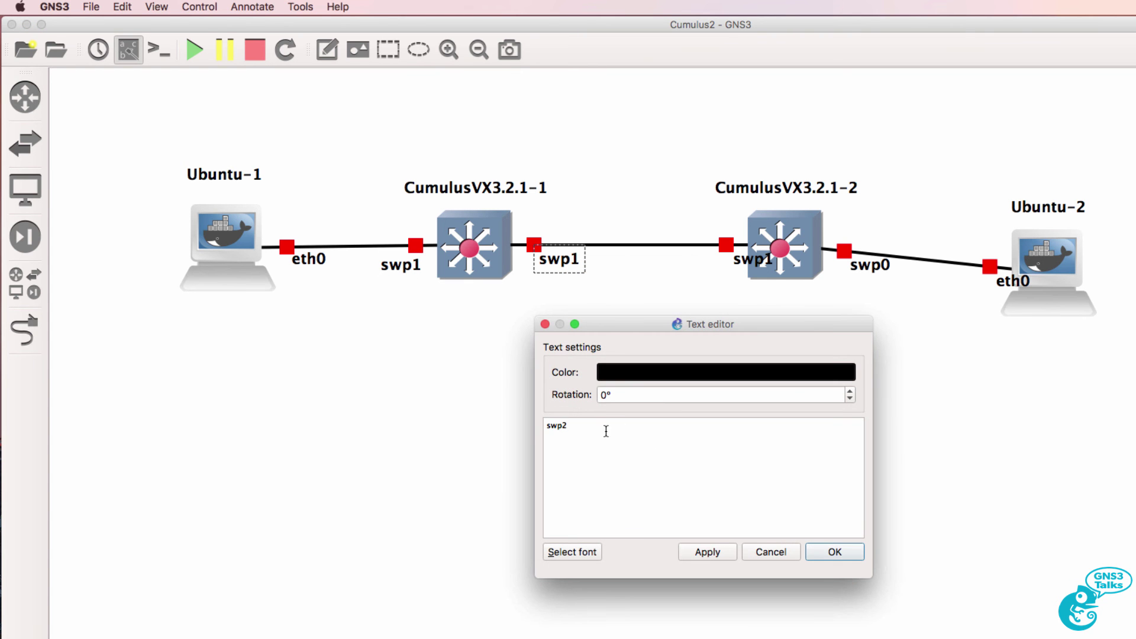
click(834, 553)
drag(741, 262, 704, 269)
right_click(702, 269)
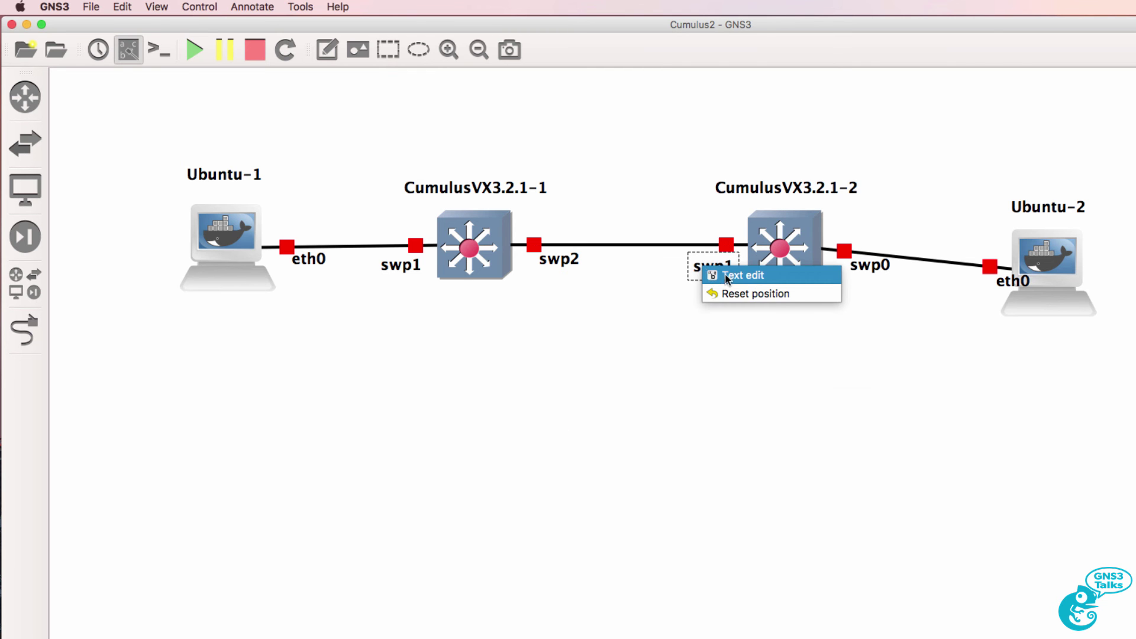
click(728, 275)
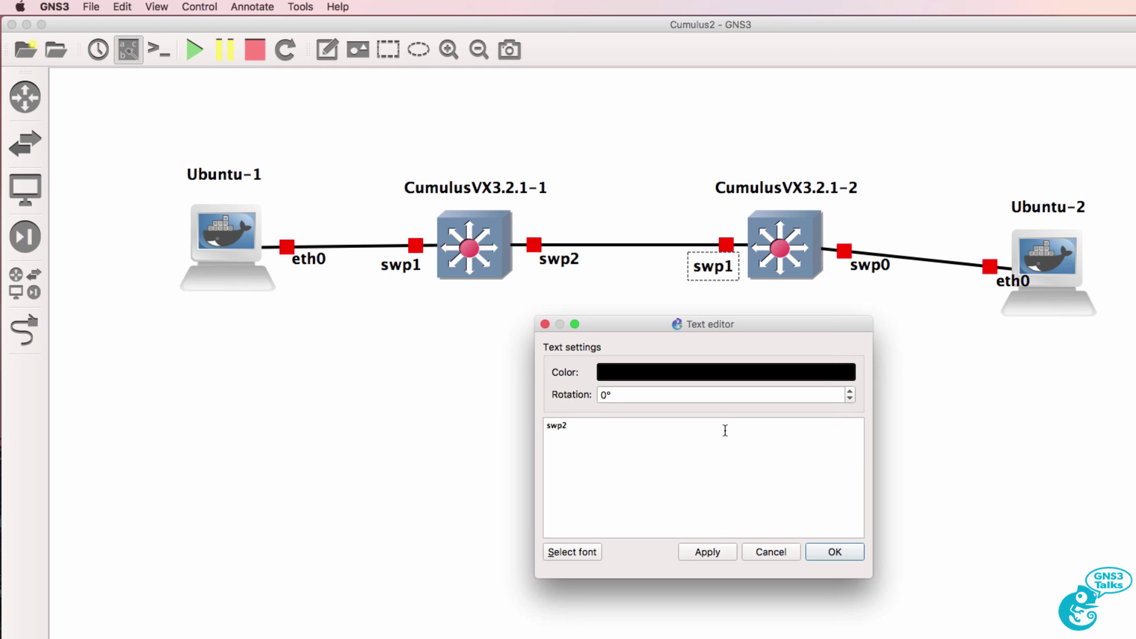
click(857, 557)
Align Ubuntu-2 with the other devices and relabel the second switch's host-facing port swp1
drag(1039, 272, 1039, 245)
click(887, 266)
right_click(894, 271)
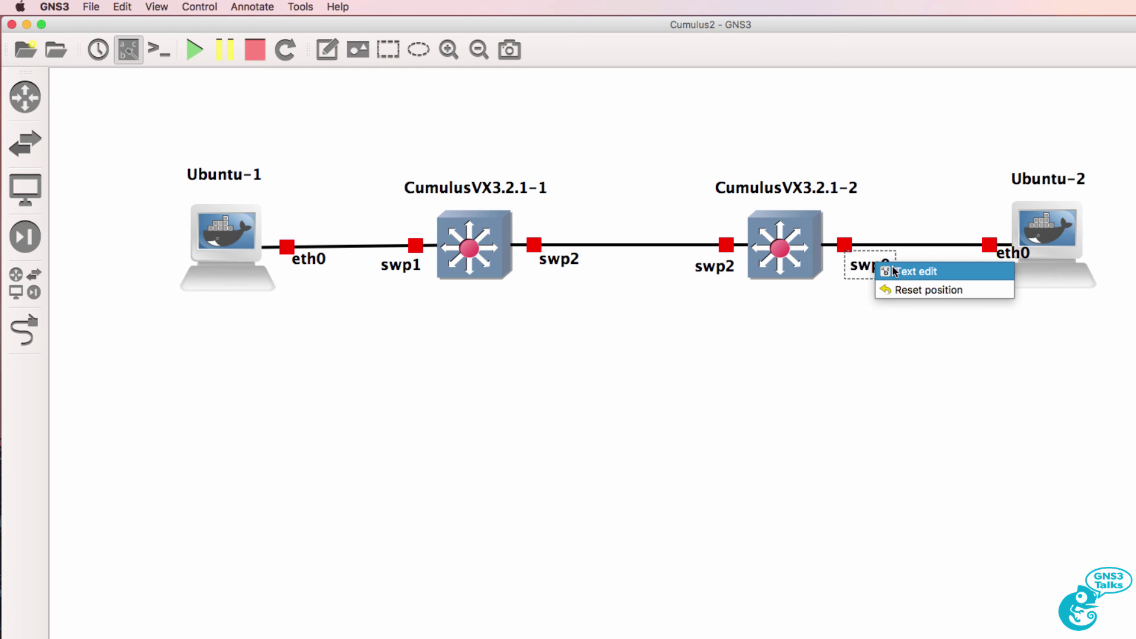
click(895, 271)
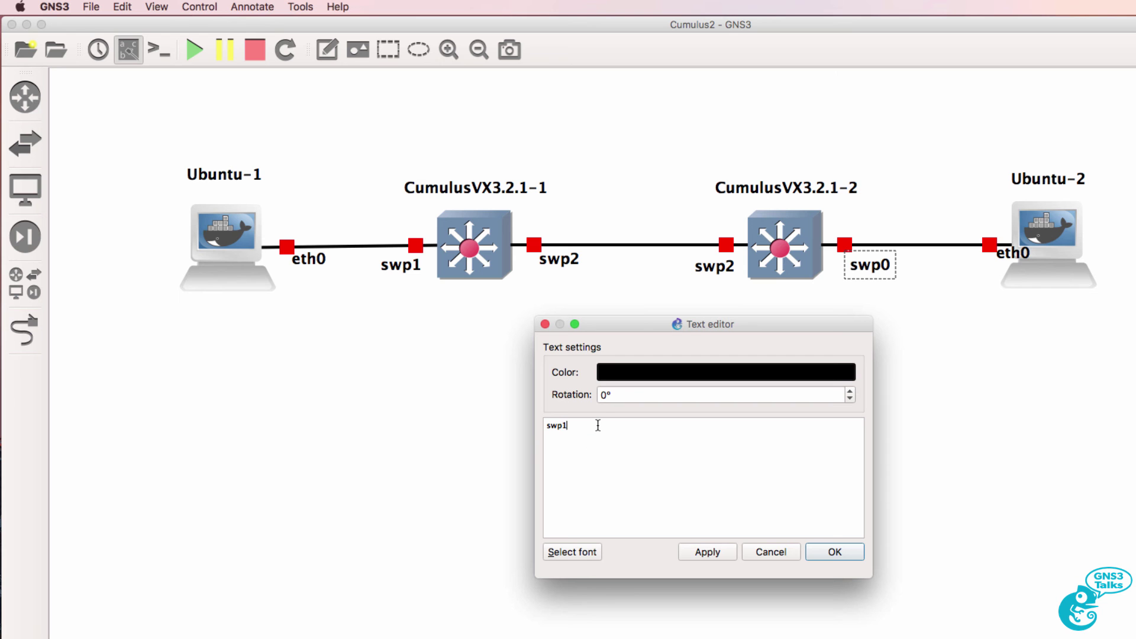
click(835, 553)
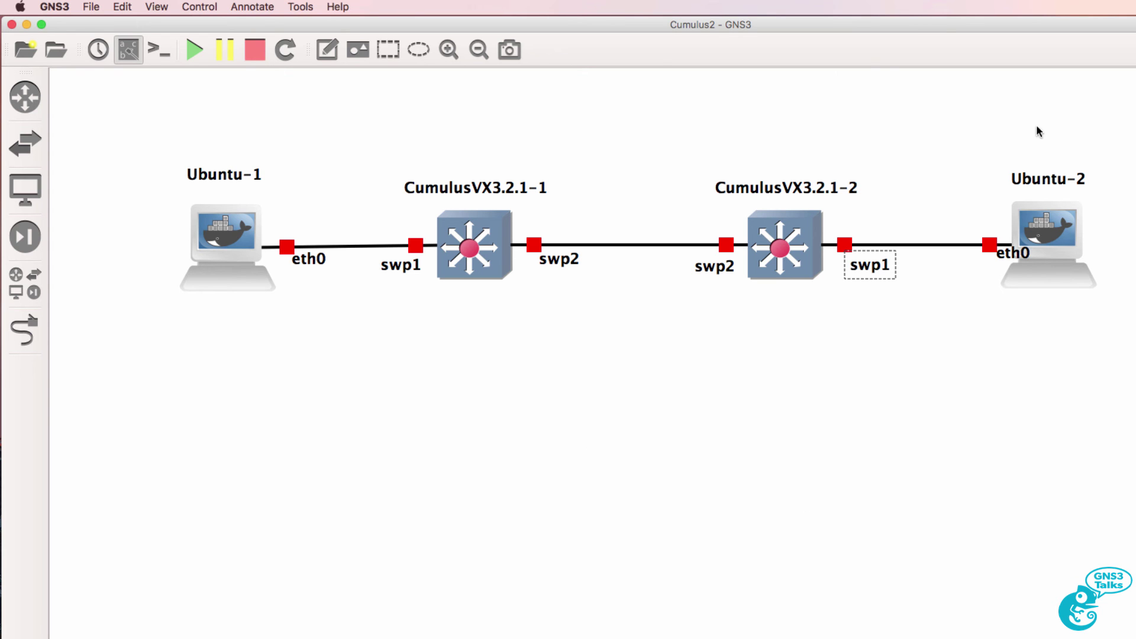
drag(1014, 250, 978, 263)
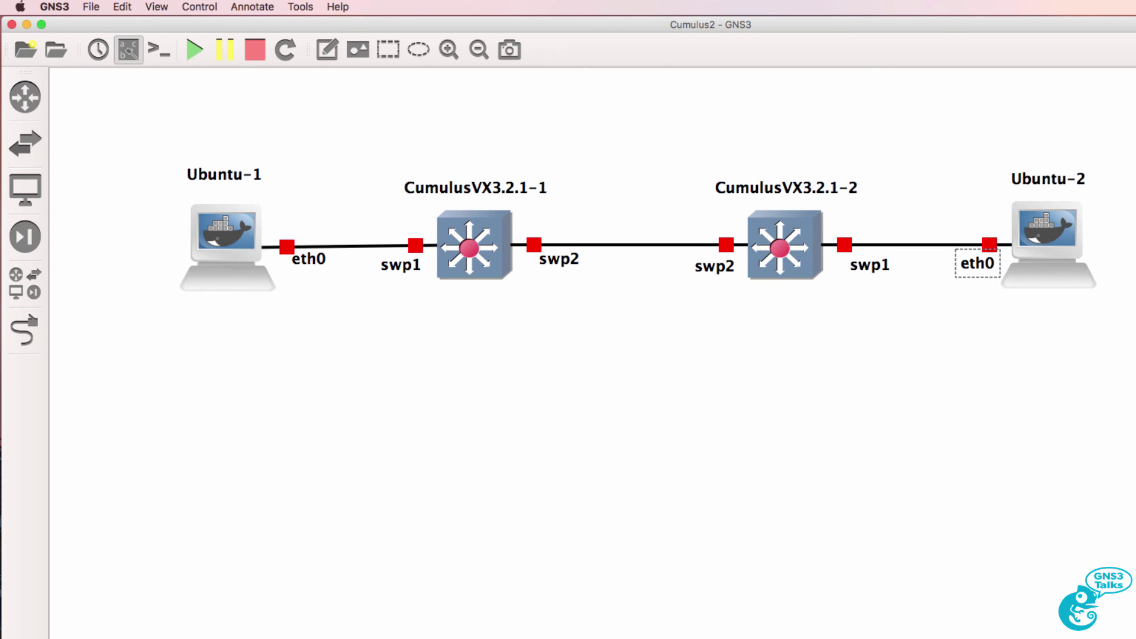
Open Ubuntu-1's network config and uncomment the static eth0 lines
scroll(978, 262, down, 3)
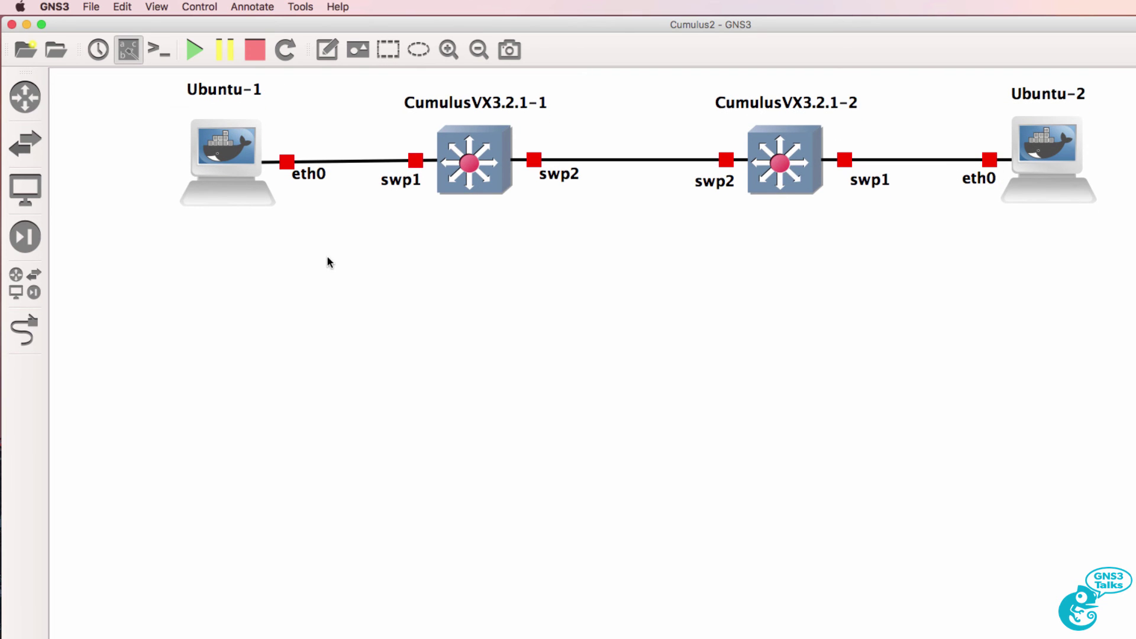
right_click(235, 168)
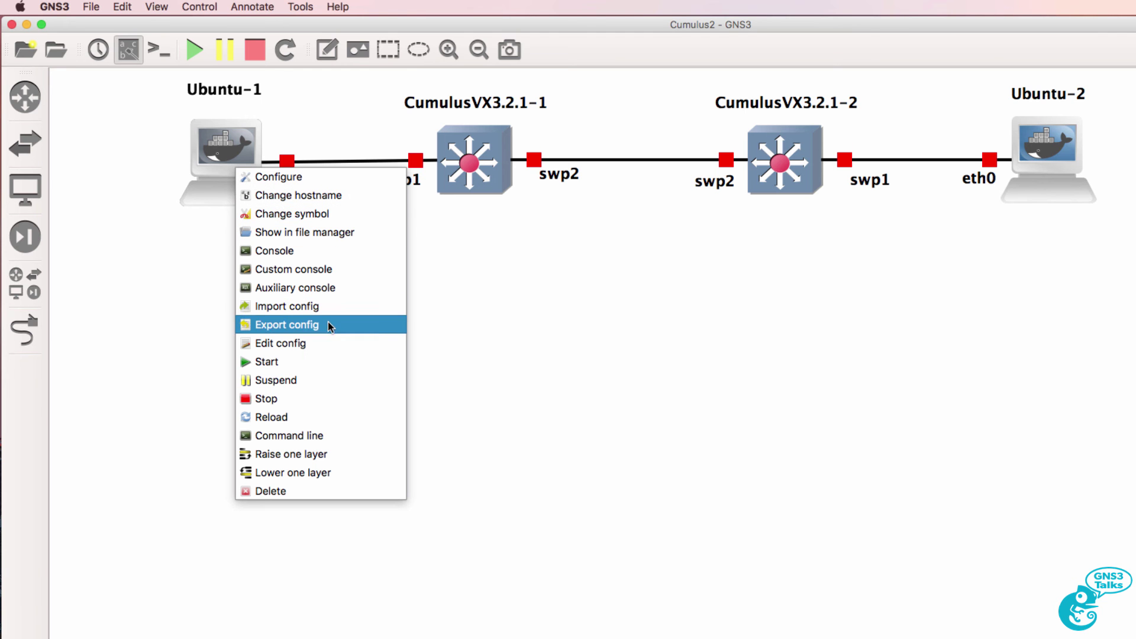
click(327, 344)
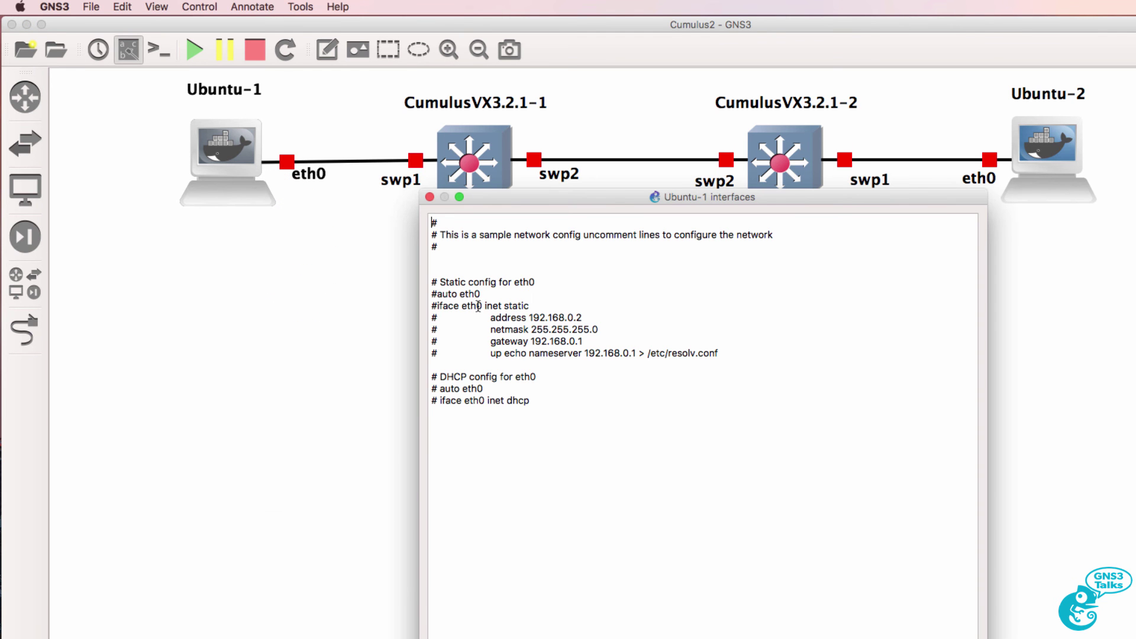
key(Down)
key(Down)
key(Down)
key(Down)
key(Down)
key(Delete)
key(Down)
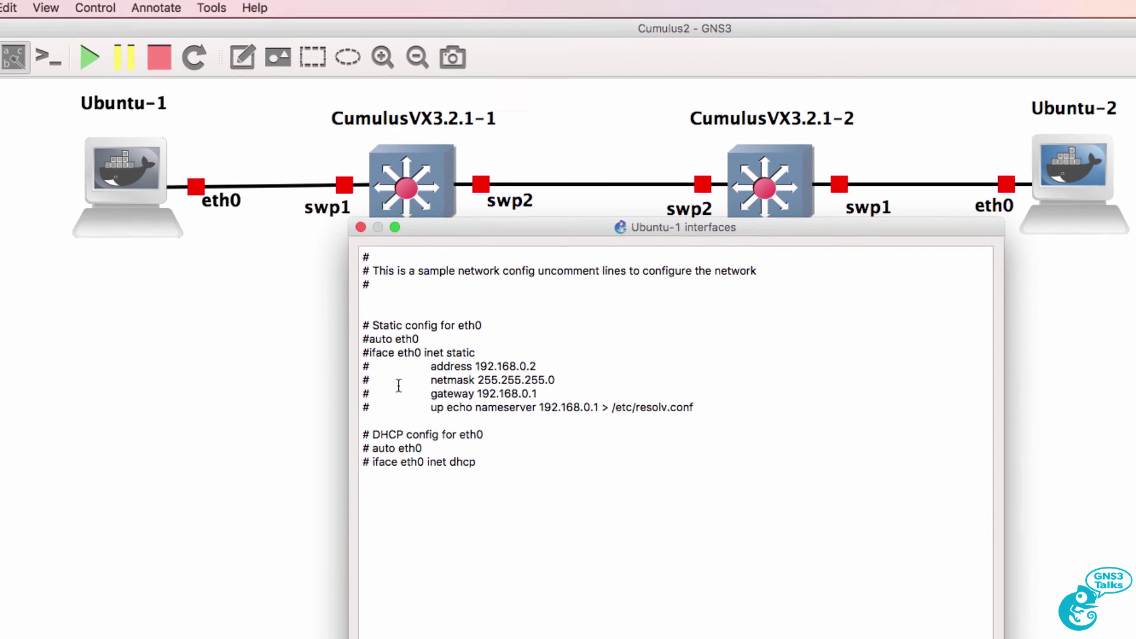
key(Delete)
key(Down)
key(Delete)
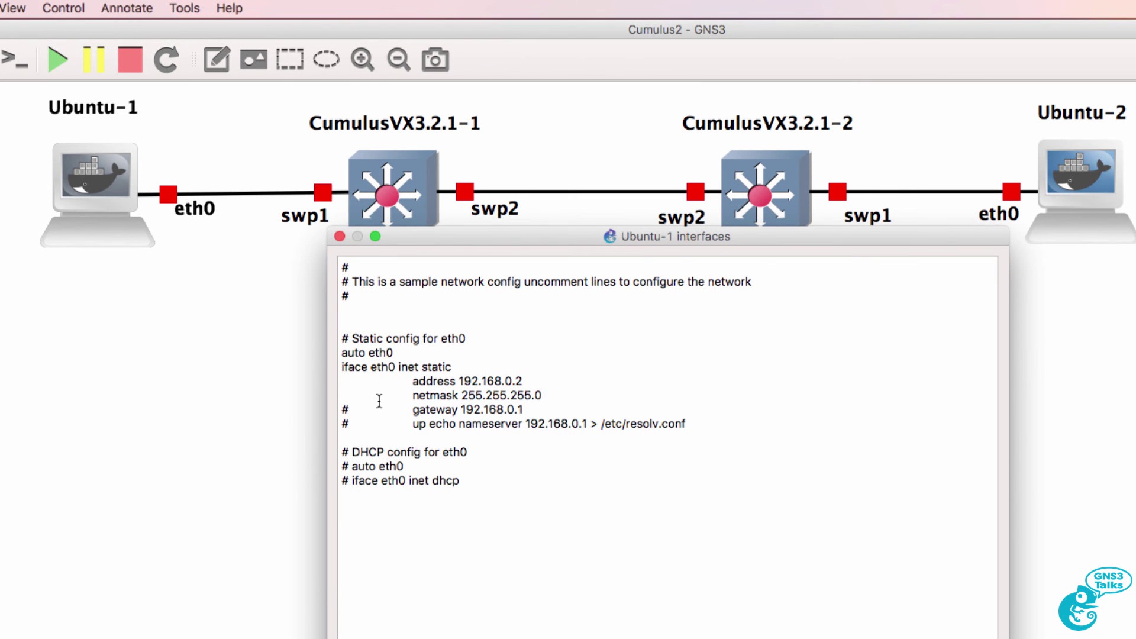
Set the address to 10.1.1.1 and the gateway and nameserver to 10.1.1.254
drag(523, 382, 460, 377)
text(10.1.1.1)
key(Left)
key(Left)
key(Left)
key(shift+Right)
key(shift+Right)
key(shift+Right)
key(shift+Right)
key(shift+Right)
key(shift+Right)
key(shift+Right)
key(shift+Right)
key(shift+Right)
key(shift+Right)
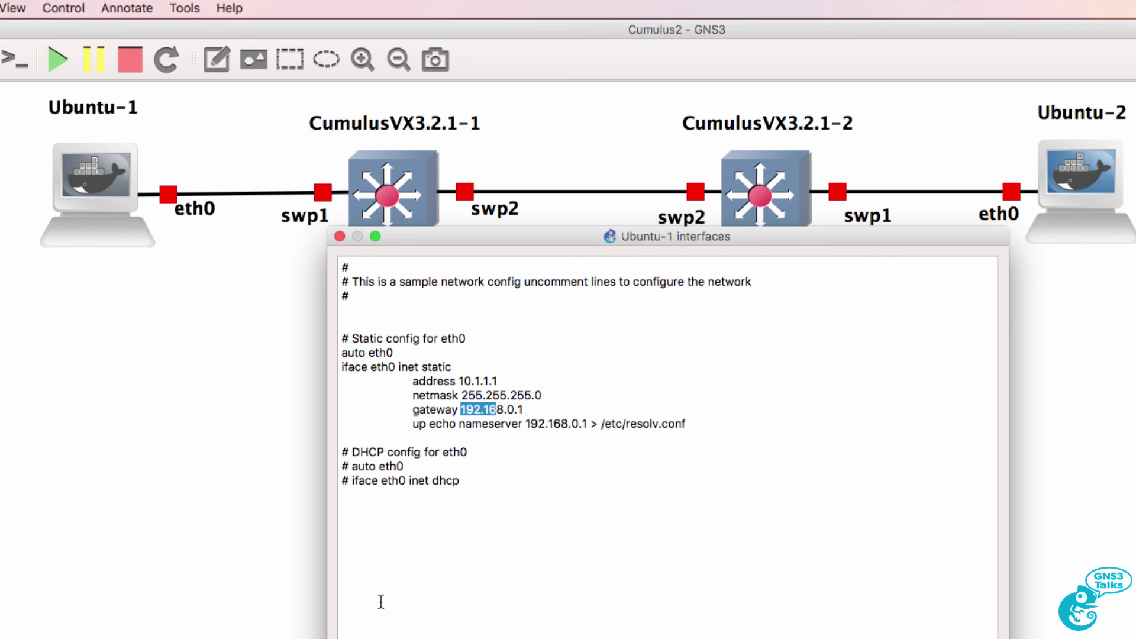
key(shift+Right)
text(-)
text(0.1.1.254)
key(shift+Right)
key(shift+Right)
key(shift+Right)
key(shift+Right)
key(shift+Right)
key(shift+Right)
key(shift+Right)
key(shift+Right)
key(shift+Right)
key(shift+Right)
key(shift+Right)
text(10)
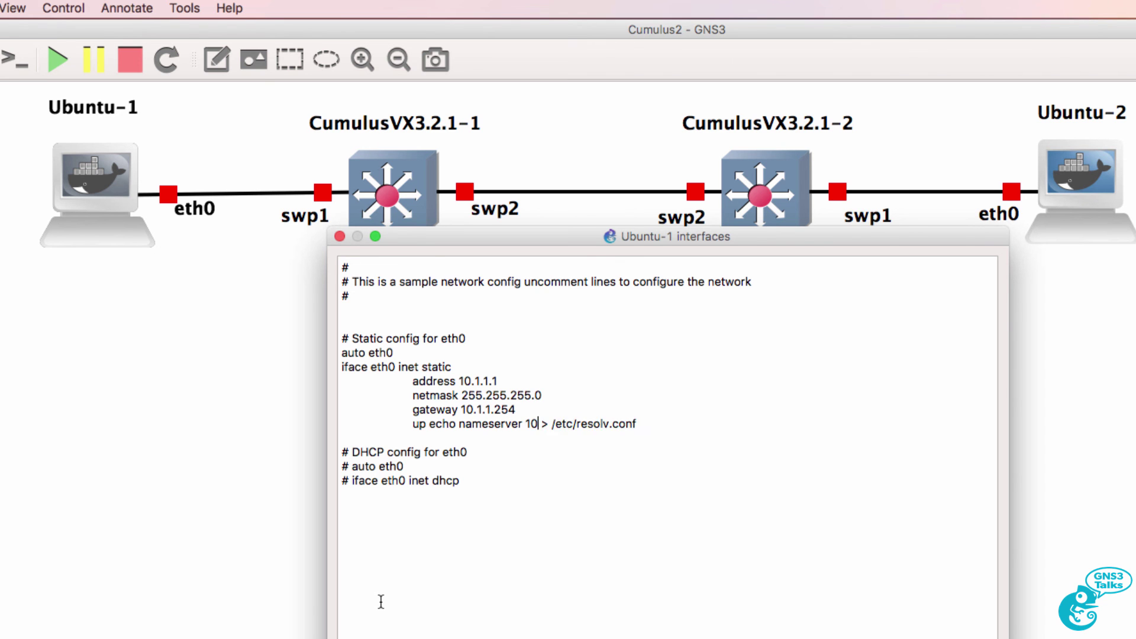
text(.1.1.254)
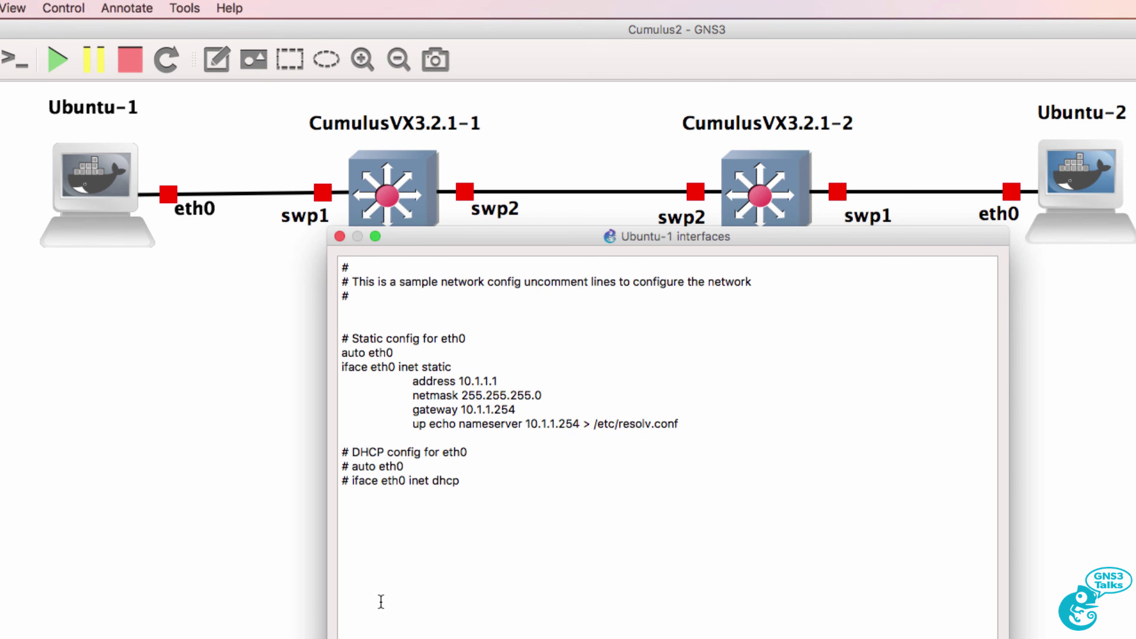
Copy the finished static eth0 block and save Ubuntu-1's config
drag(710, 423, 335, 354)
right_click(373, 362)
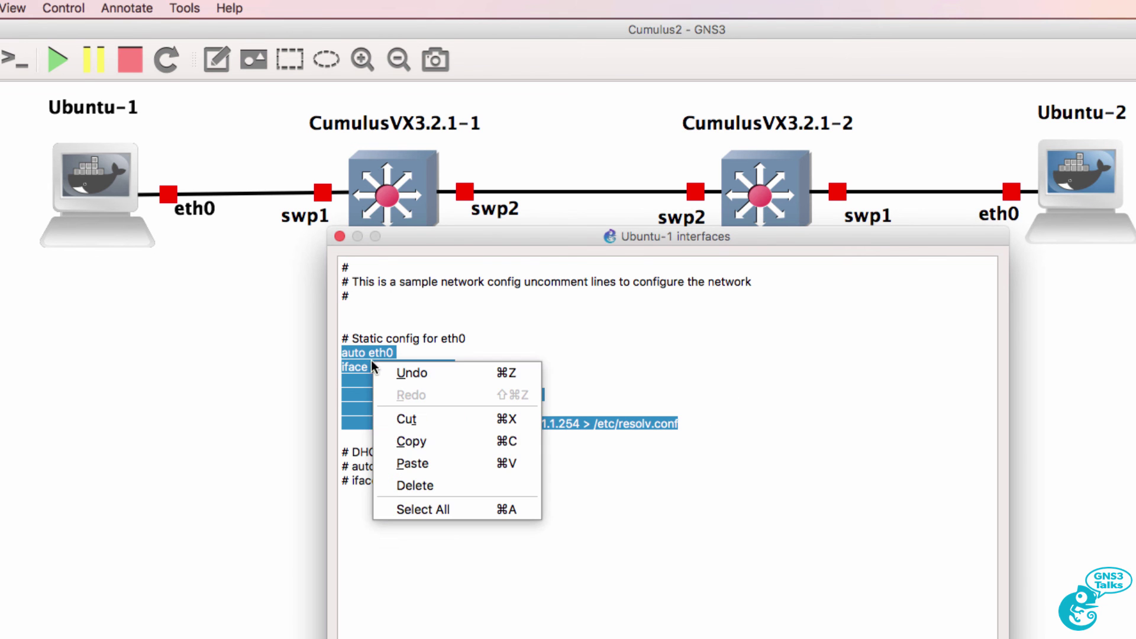
click(413, 442)
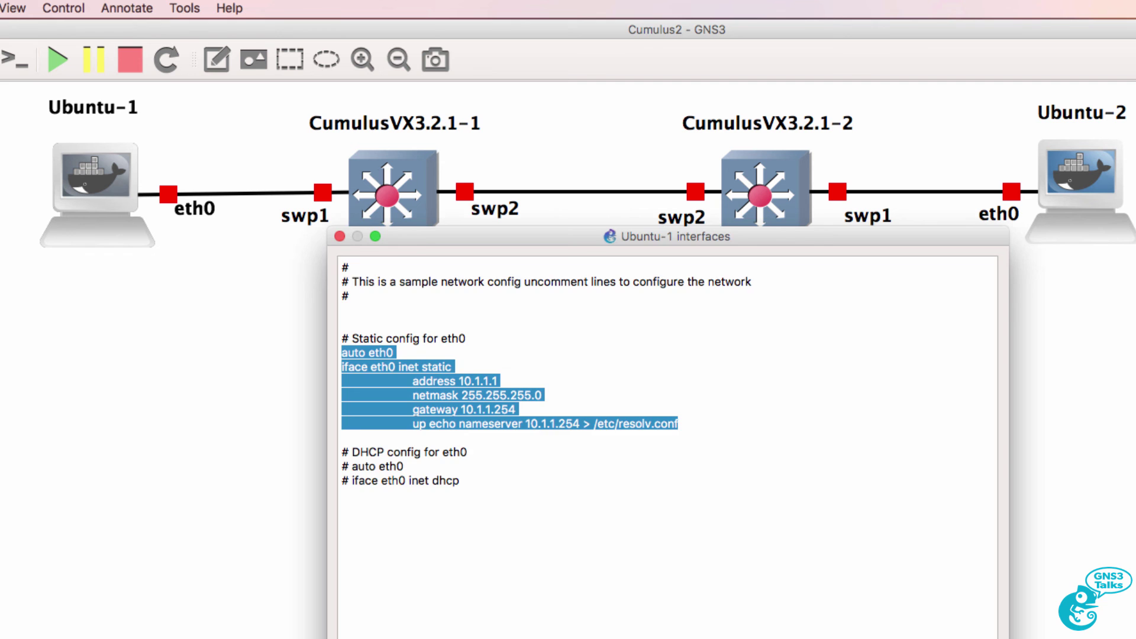
key(Escape)
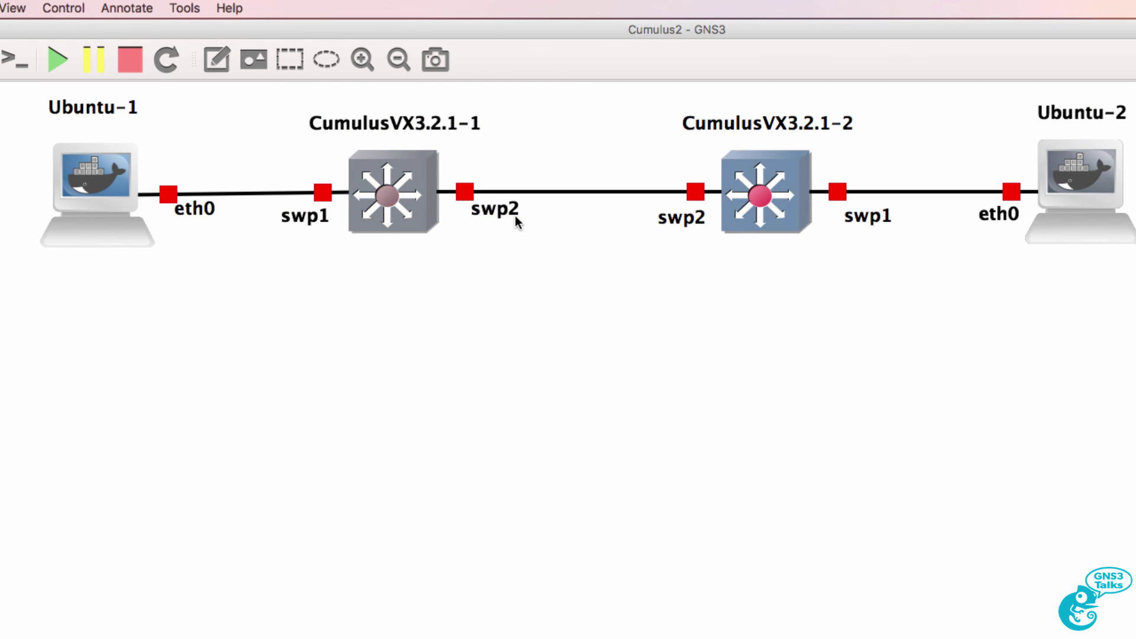
drag(511, 217, 494, 228)
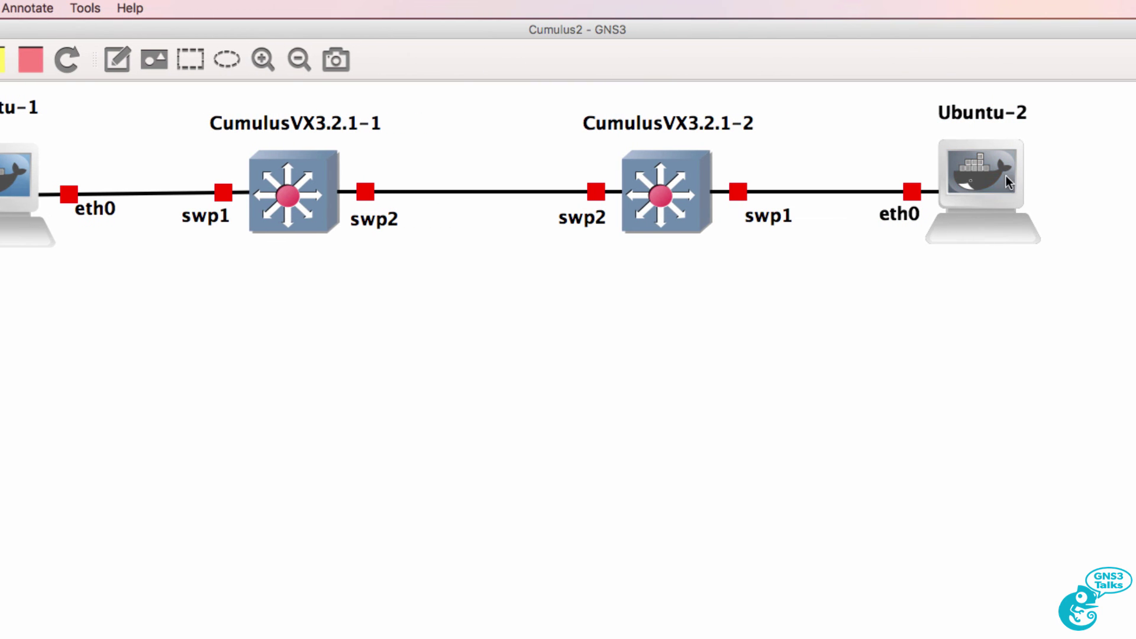
Paste the static block into Ubuntu-2's config and change the address to 10.1.1.2
right_click(1079, 191)
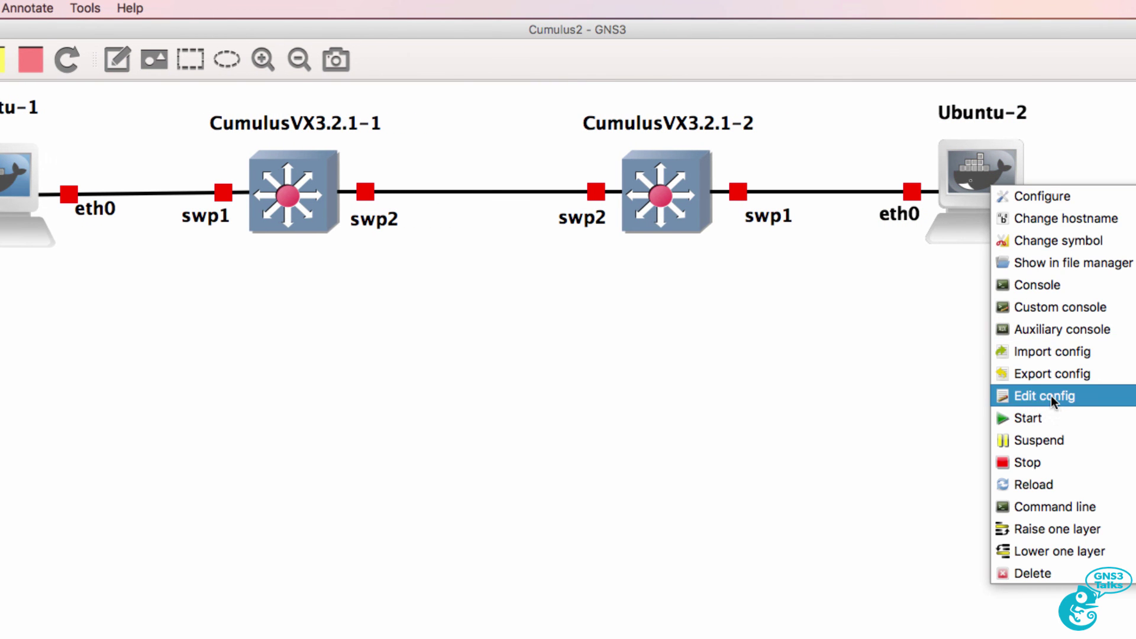
click(1024, 396)
drag(630, 416, 194, 374)
drag(614, 441, 220, 358)
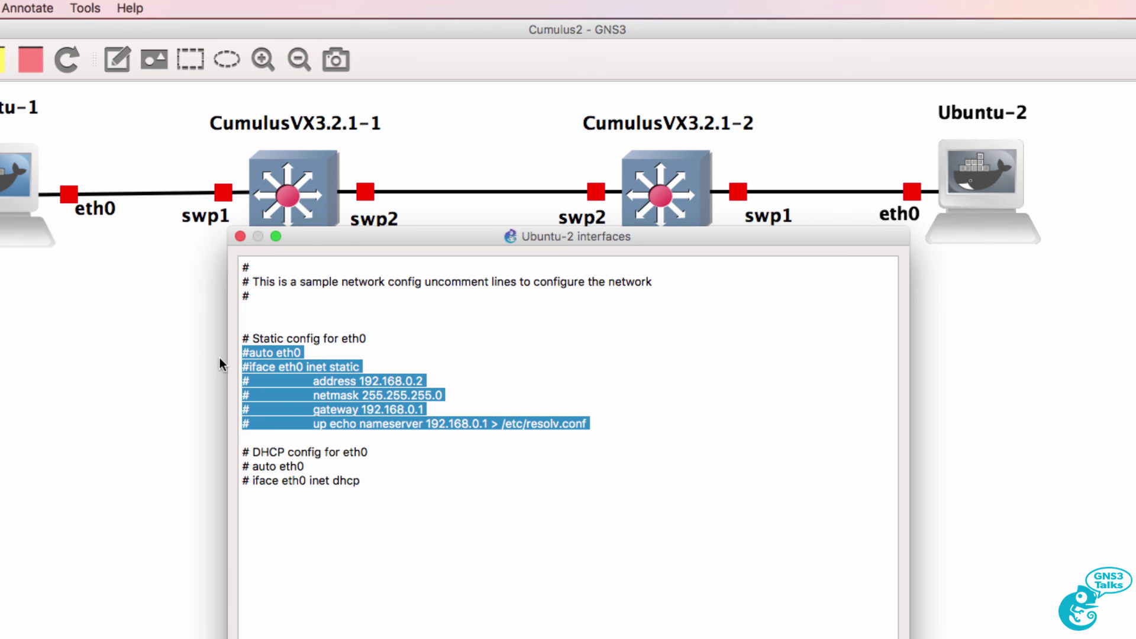
key(super+v)
key(Return)
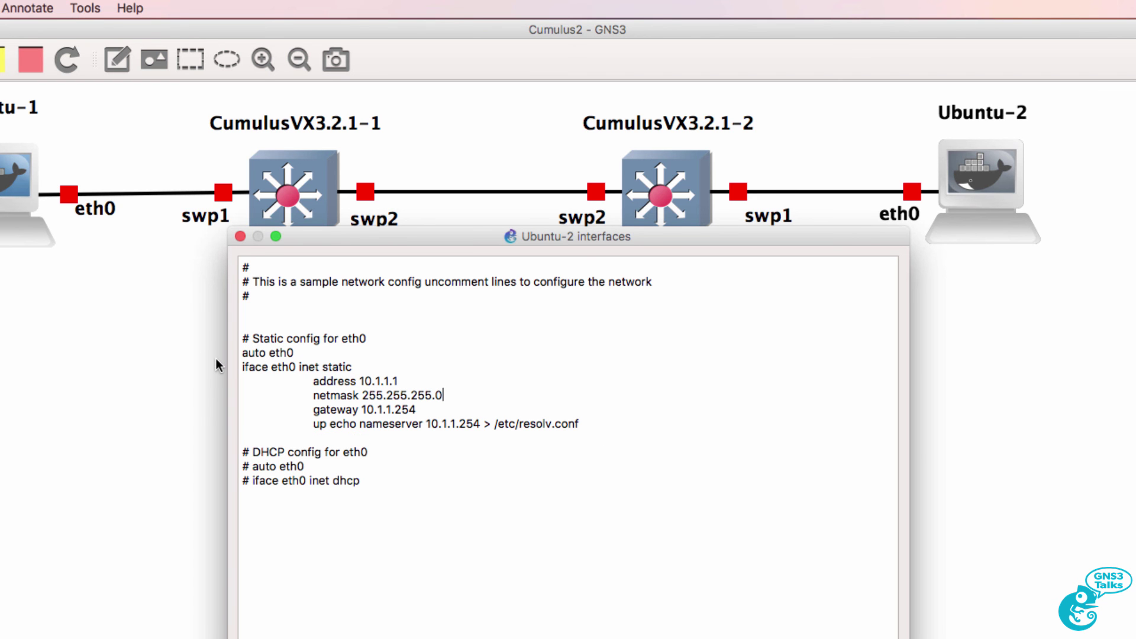
key(BackSpace)
text(2)
drag(418, 395, 344, 381)
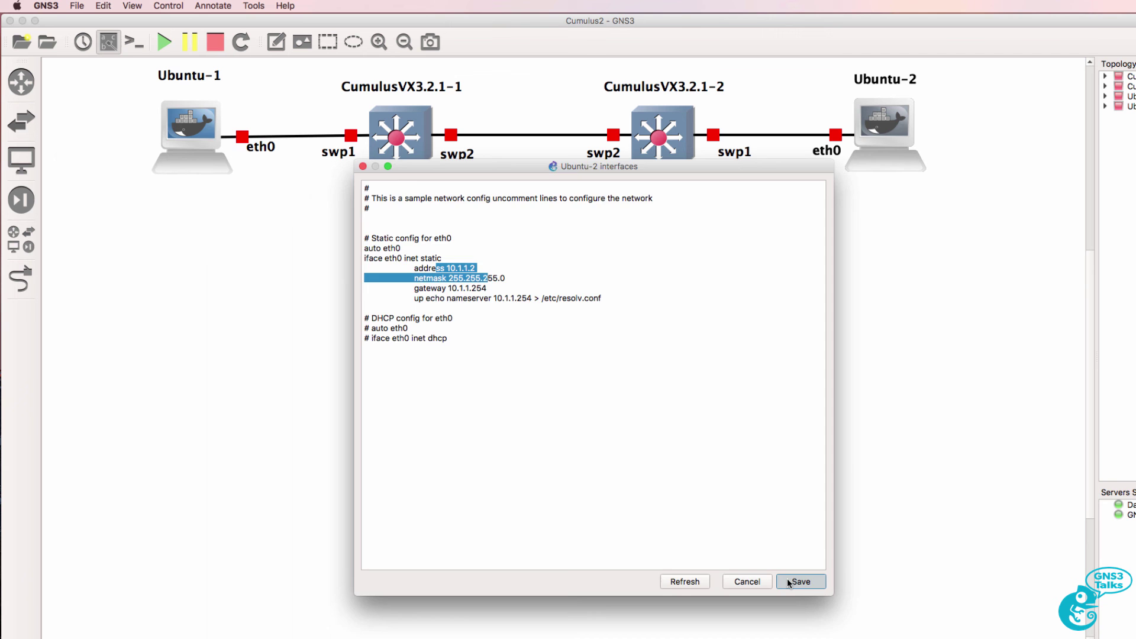
Save Ubuntu-2's config, start all devices, and connect consoles to every node
click(867, 638)
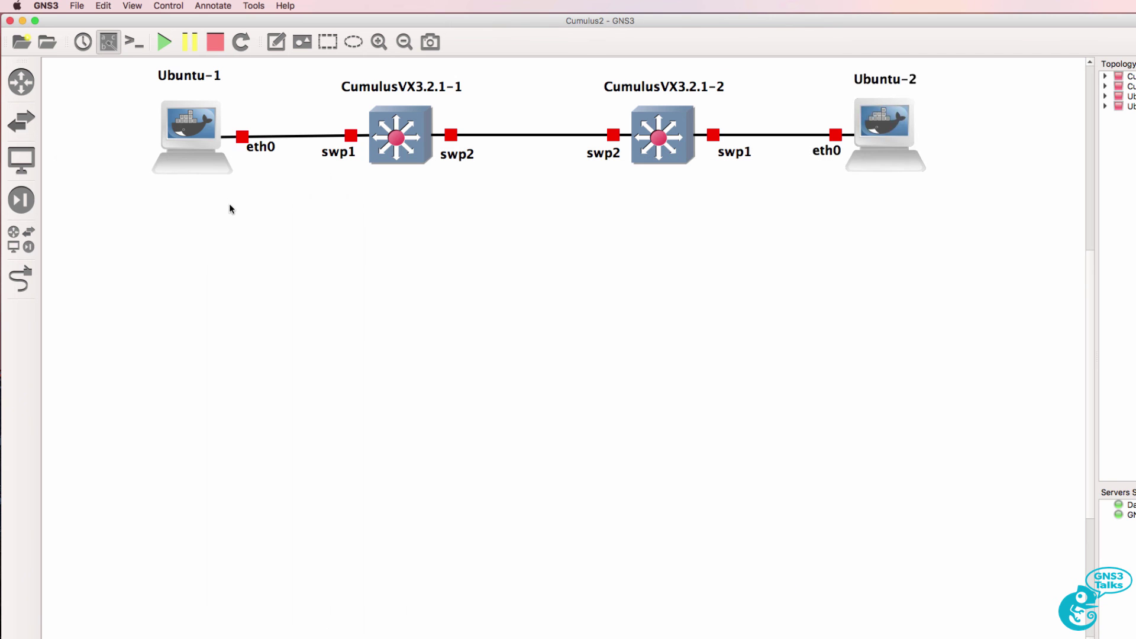
click(166, 43)
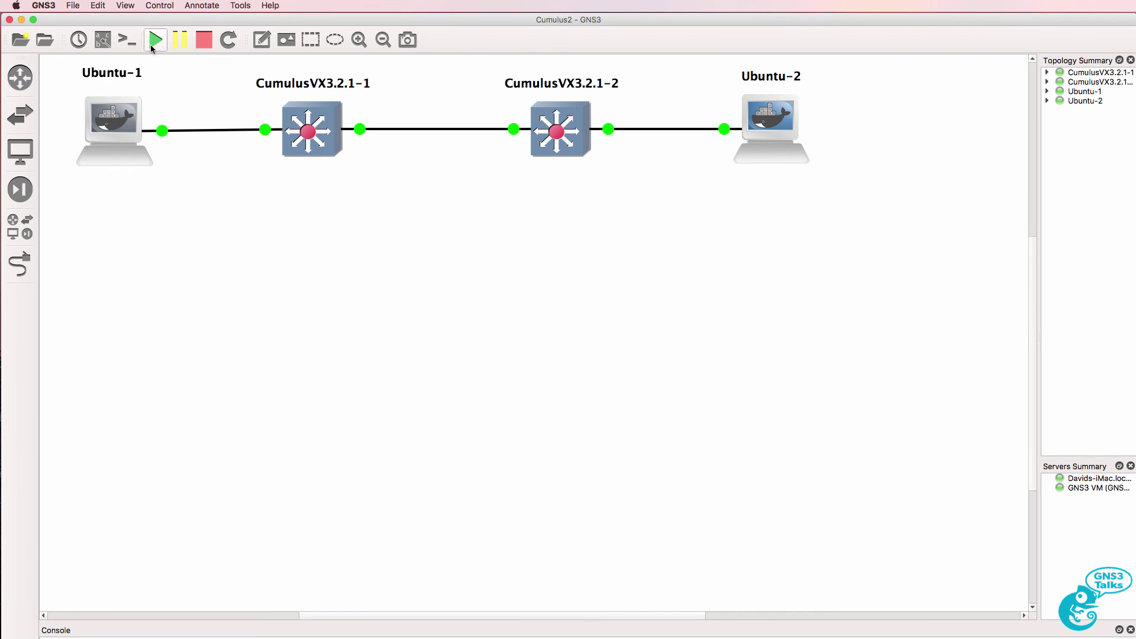
click(128, 40)
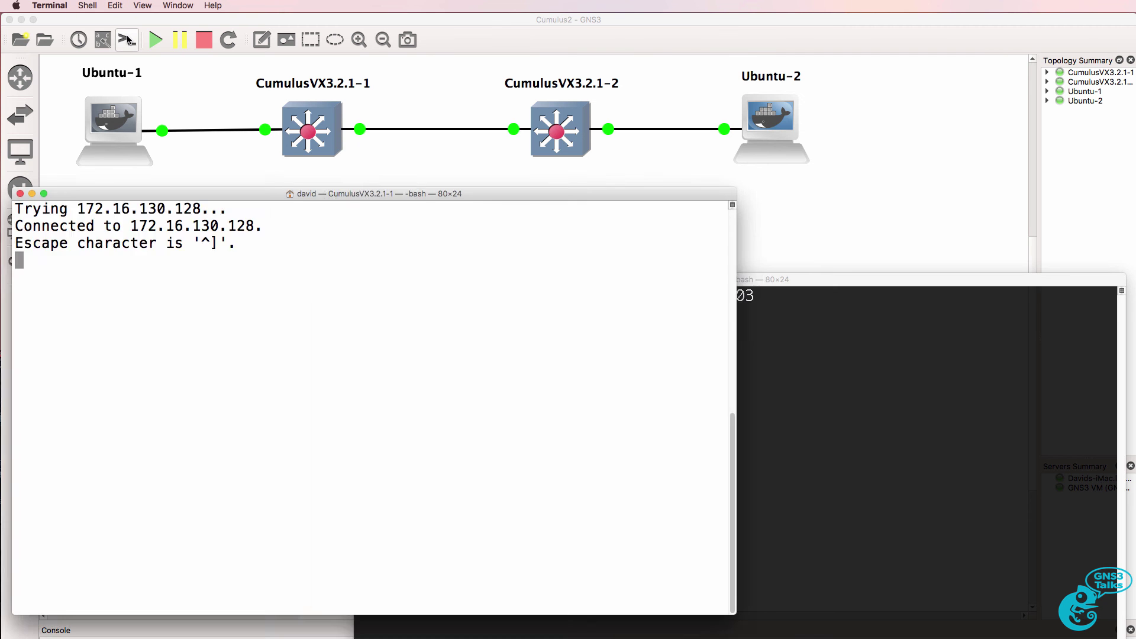
Run ifconfig on Ubuntu-1 to confirm eth0 has address 10.1.1.1
key(Return)
key(Return)
key(Return)
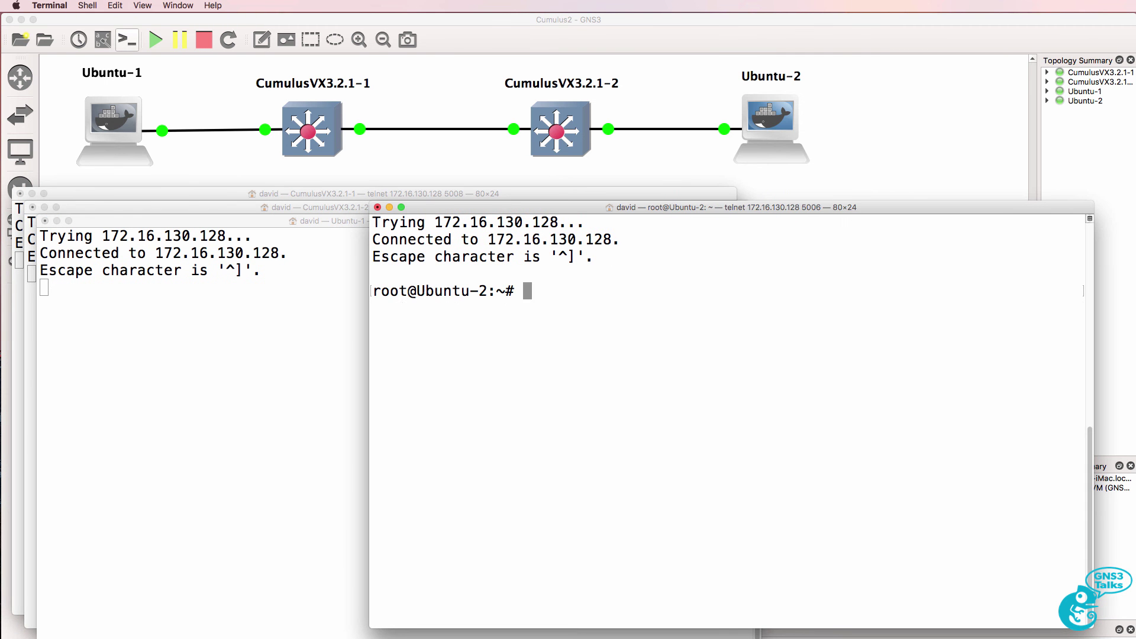
click(187, 352)
key(Return)
key(Return)
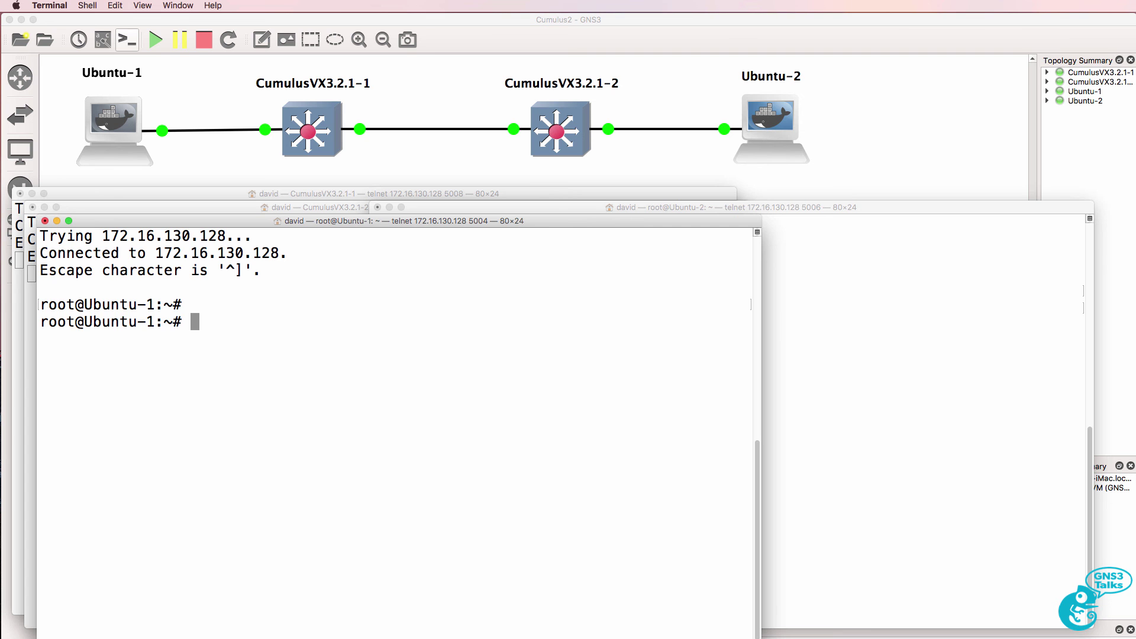
text(ifconfig)
key(Return)
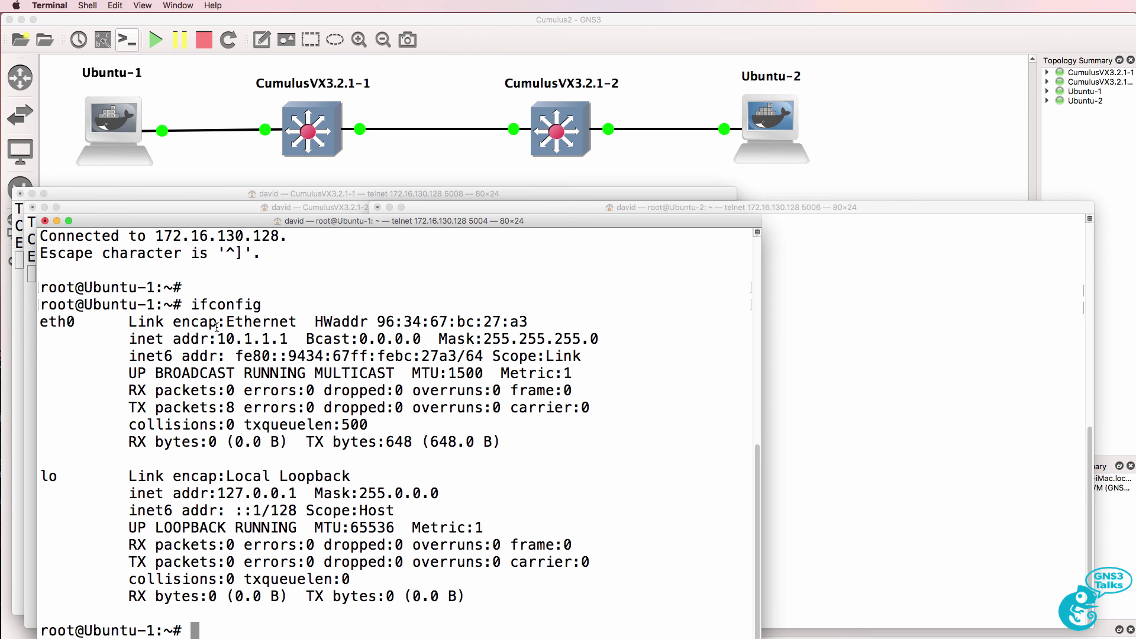
drag(288, 338, 219, 335)
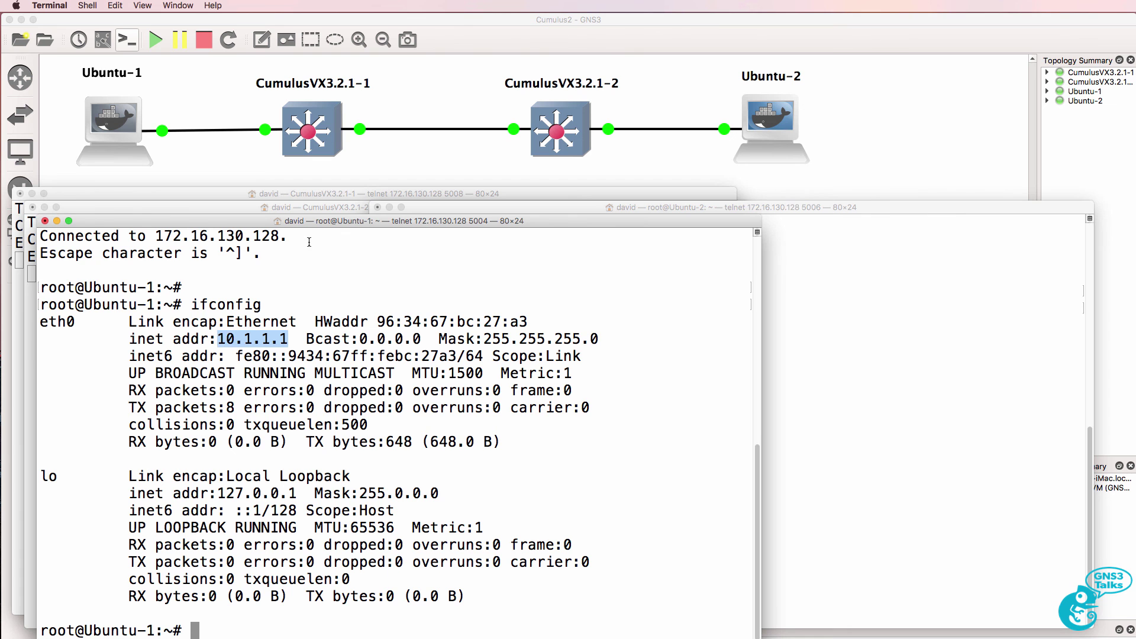
drag(309, 222, 308, 207)
Ping 10.1.1.1 from Ubuntu-1 and stop it to read 0% packet loss
text(pi)
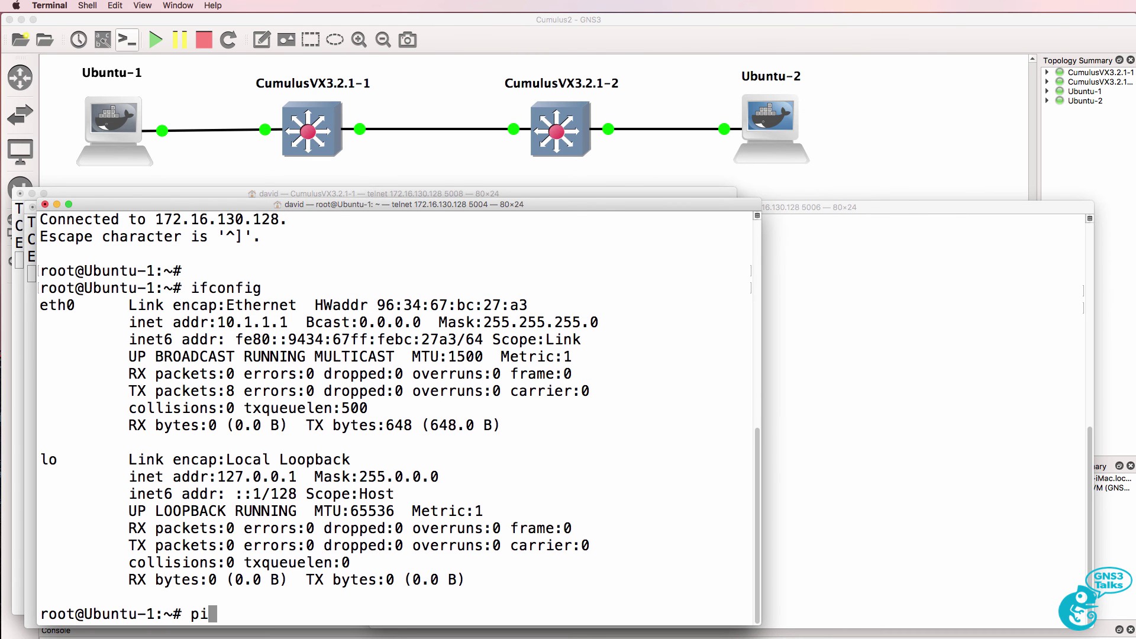
text(ng 10.1.1.1)
key(Return)
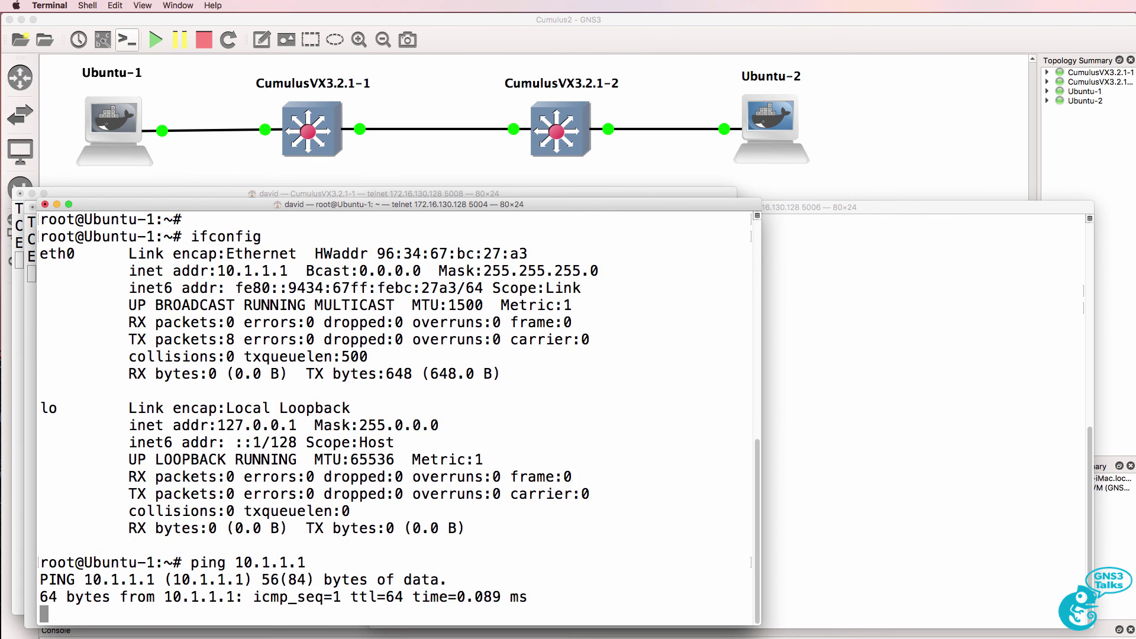
key(ctrl+c)
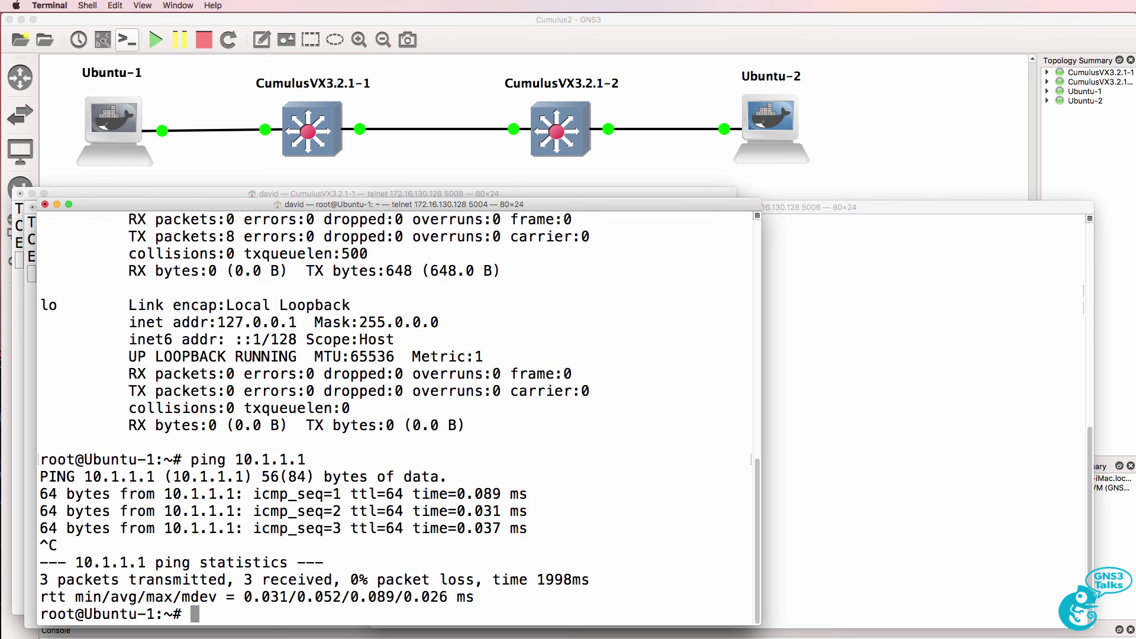
On Ubuntu-2, confirm address 10.1.1.2 with ifconfig and a ping to itself
key(Return)
text(ifconfig)
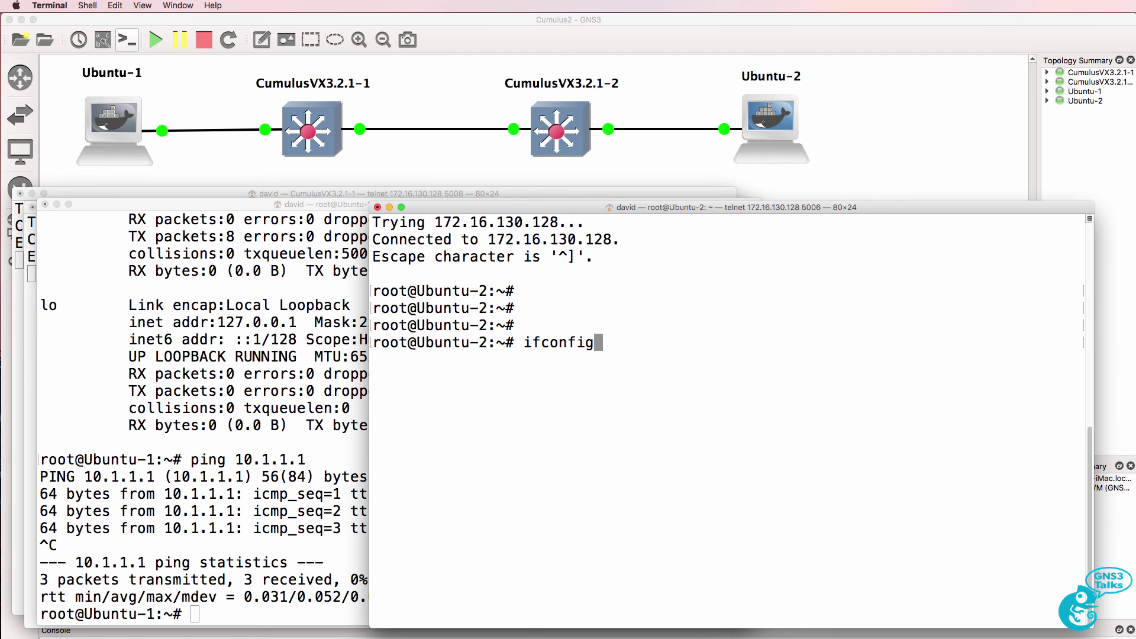
key(Return)
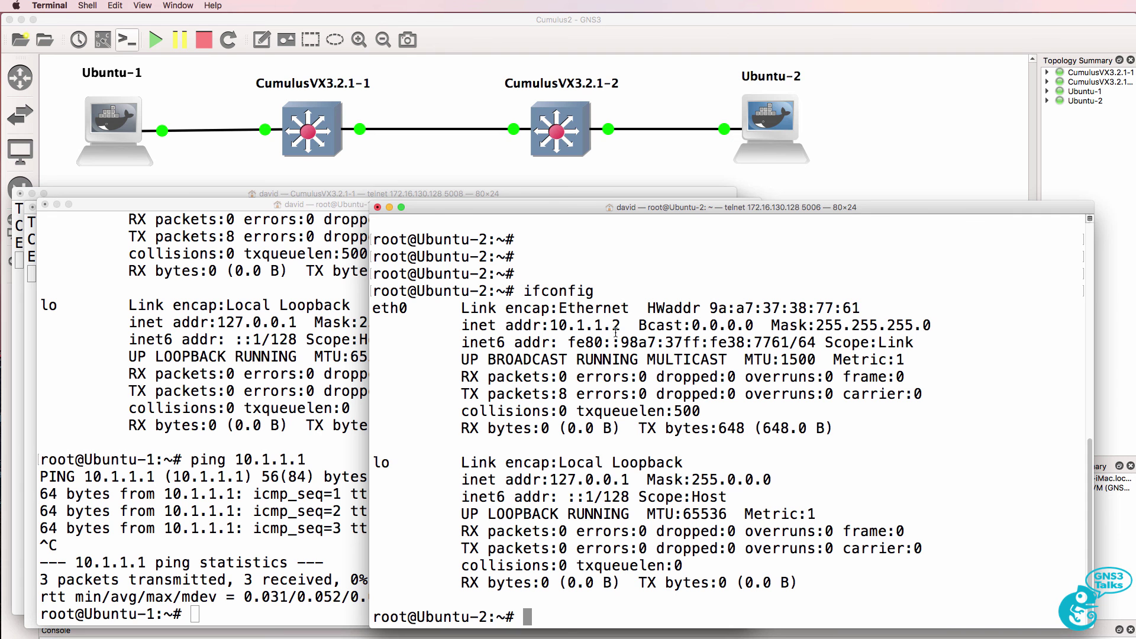
drag(620, 327, 549, 323)
text(ping 10.1.1.2)
key(Return)
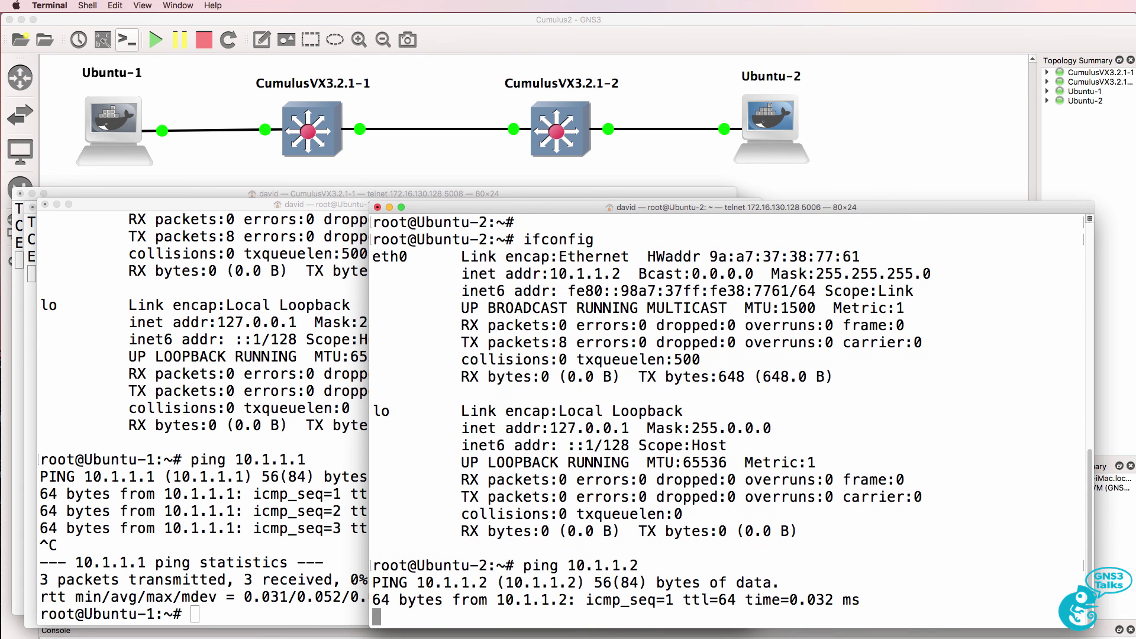
key(ctrl+c)
Ping 10.1.1.1 from Ubuntu-2 and 10.1.1.2 from Ubuntu-1, both failing as Destination Host Unreachable
text(ping 10.1.1.1)
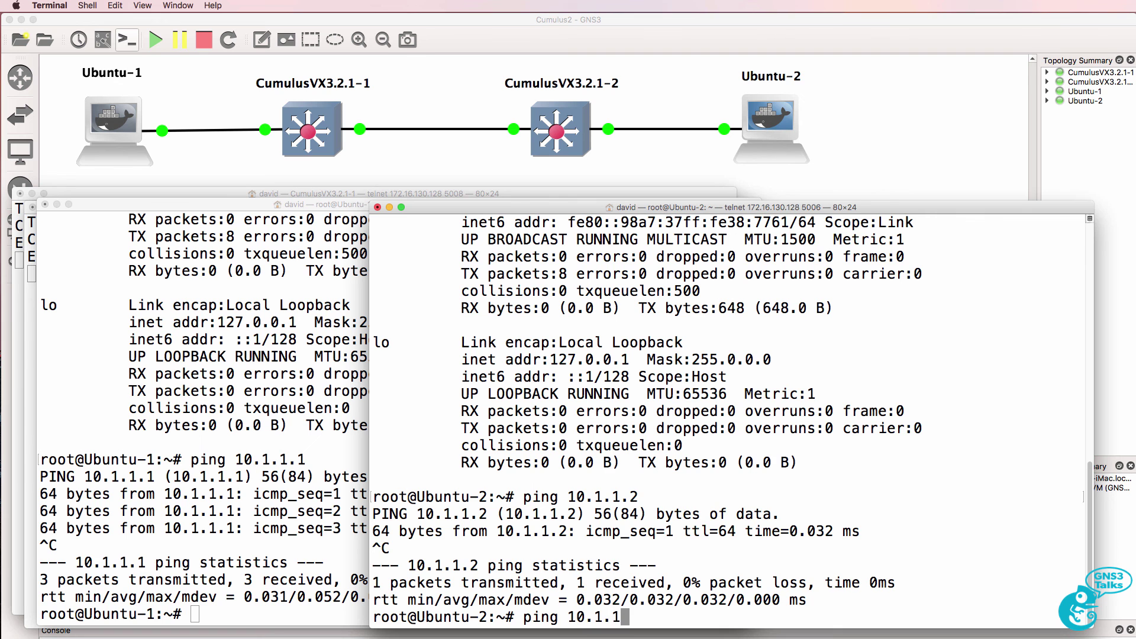
key(Return)
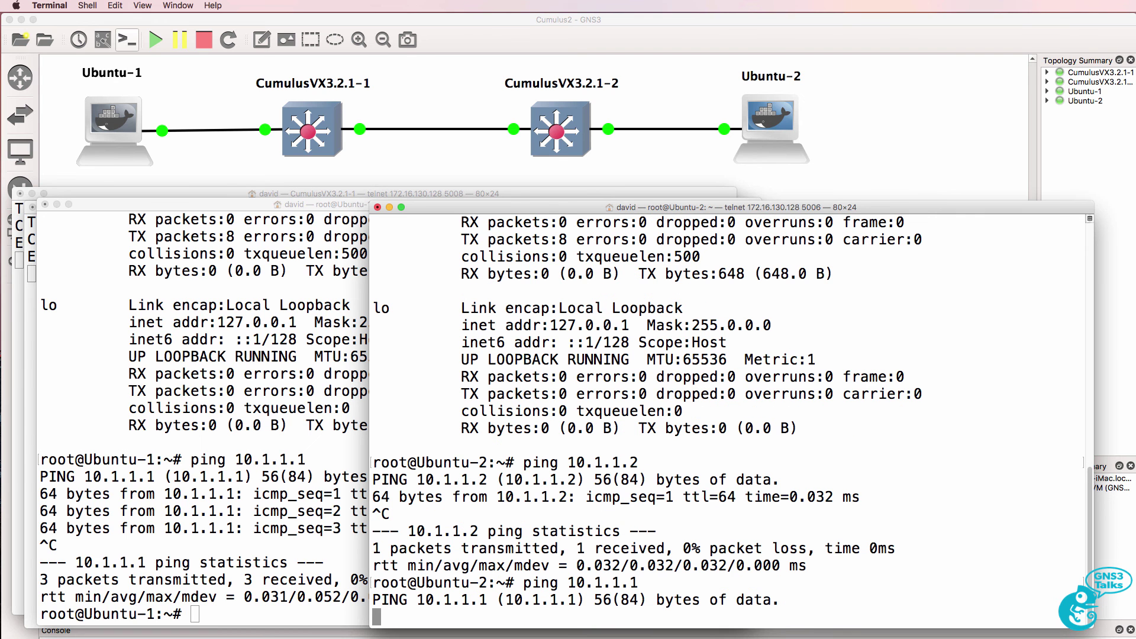
click(266, 426)
text(ping)
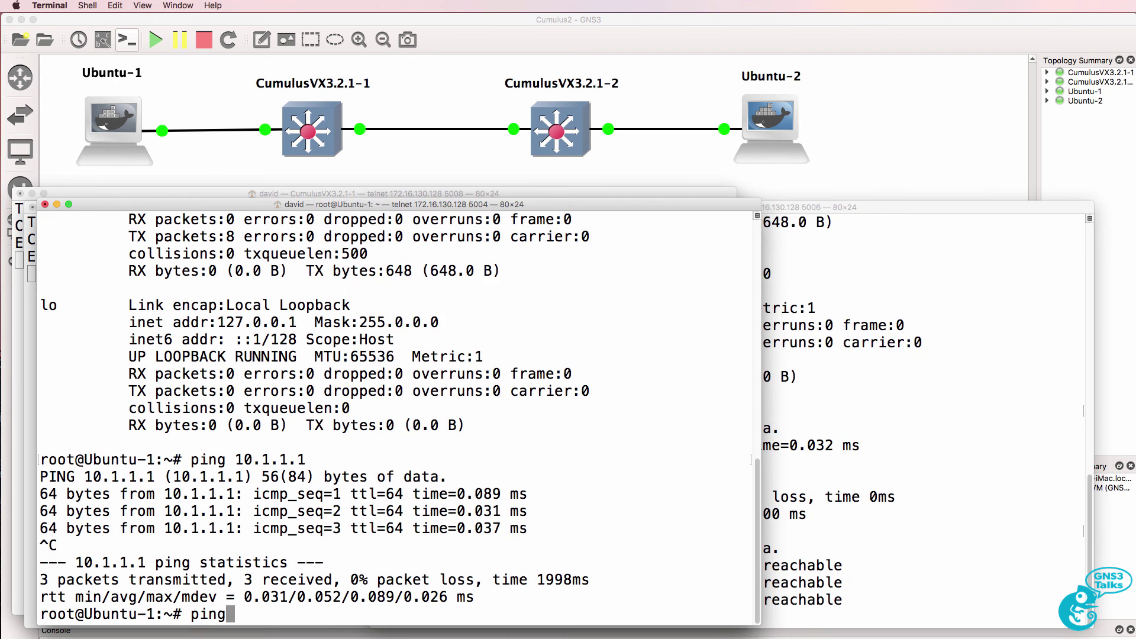
text( 10.1.1.2)
key(Return)
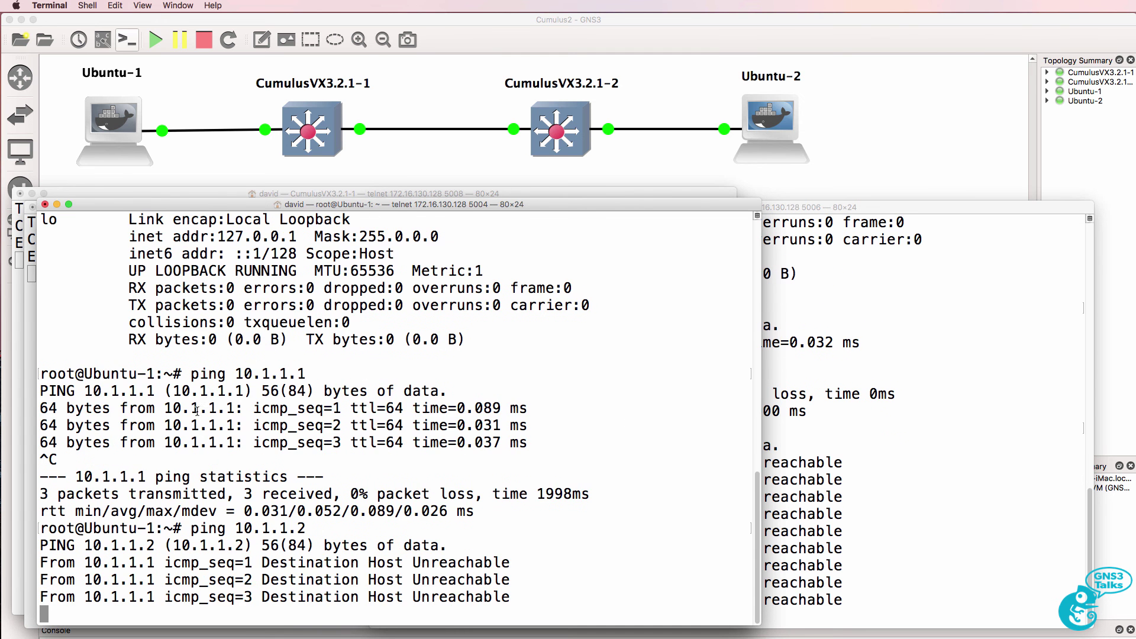
key(ctrl+c)
click(791, 212)
key(ctrl+c)
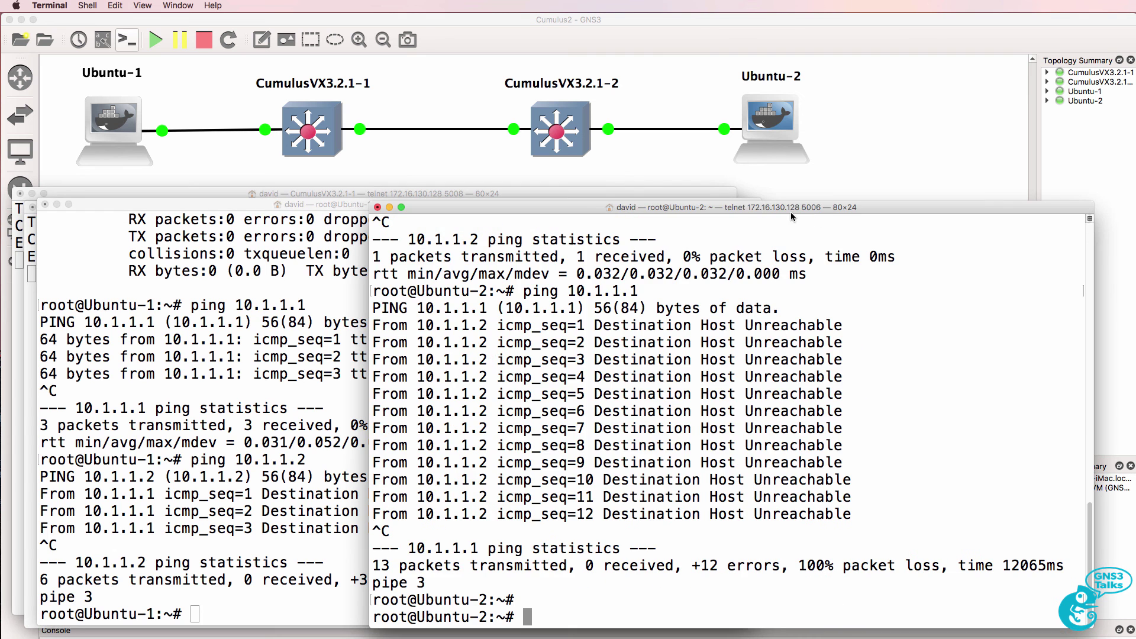
key(Return)
drag(417, 186, 441, 200)
key(super+grave)
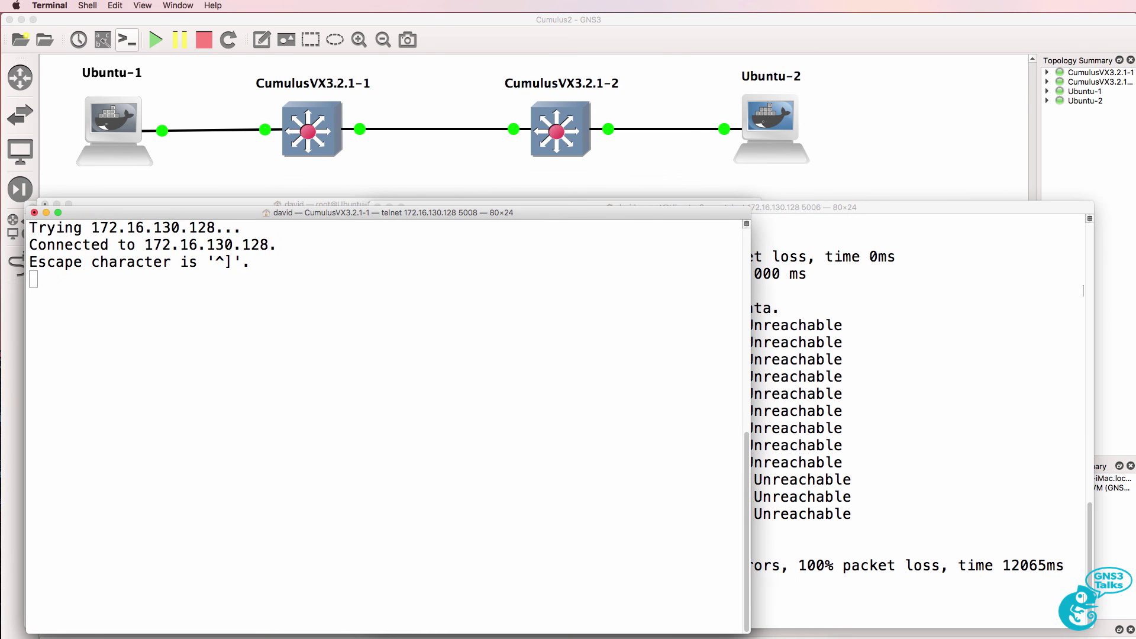
Arrange the two Cumulus switch console windows side by side
drag(515, 212, 878, 207)
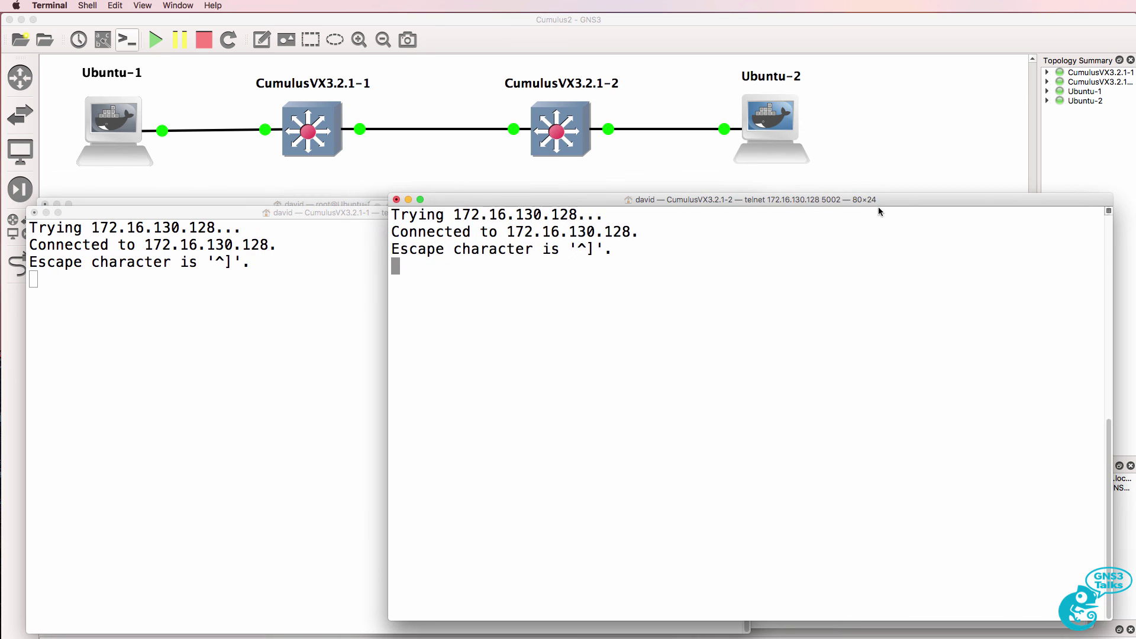
drag(302, 212, 301, 201)
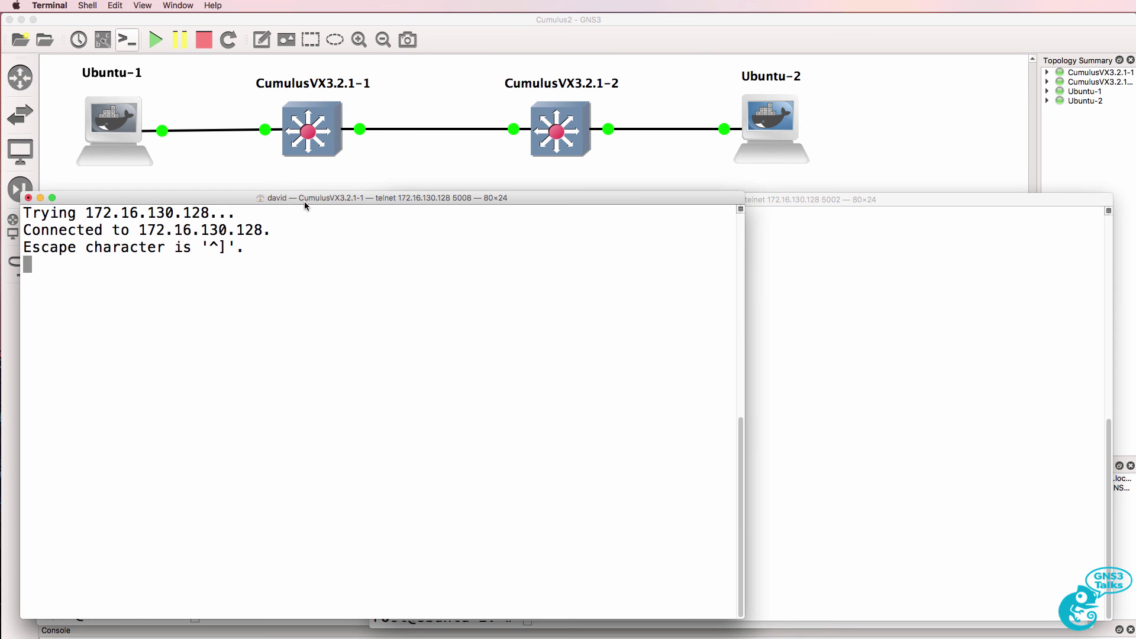
drag(841, 202, 856, 203)
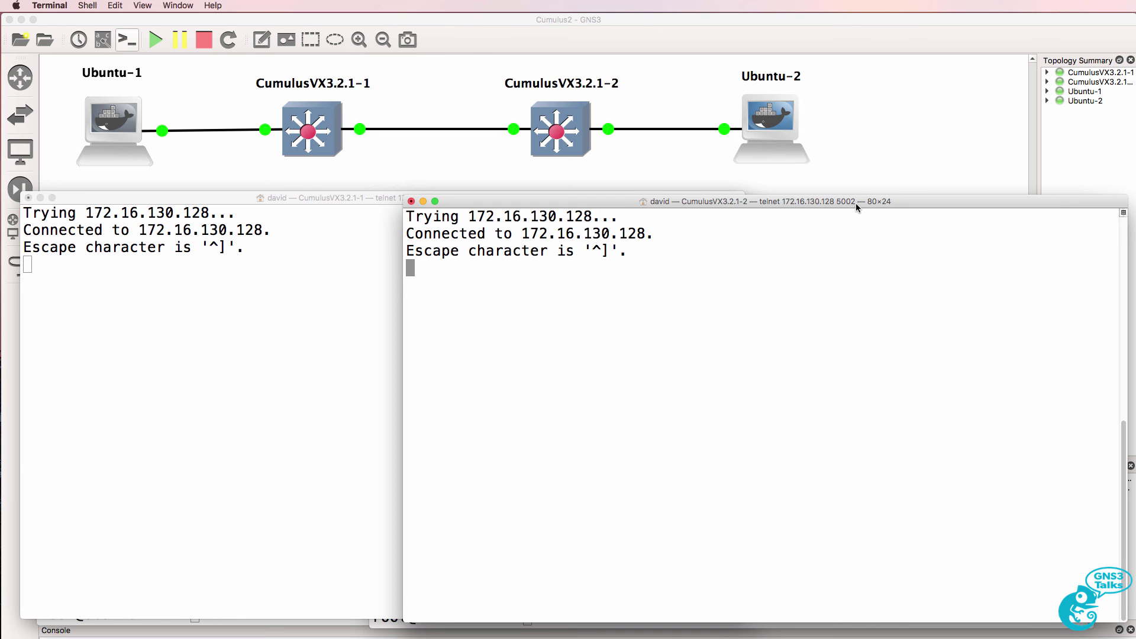
Log in to CumulusVX3.2.1-1 as cumulus with its password
click(391, 275)
key(Return)
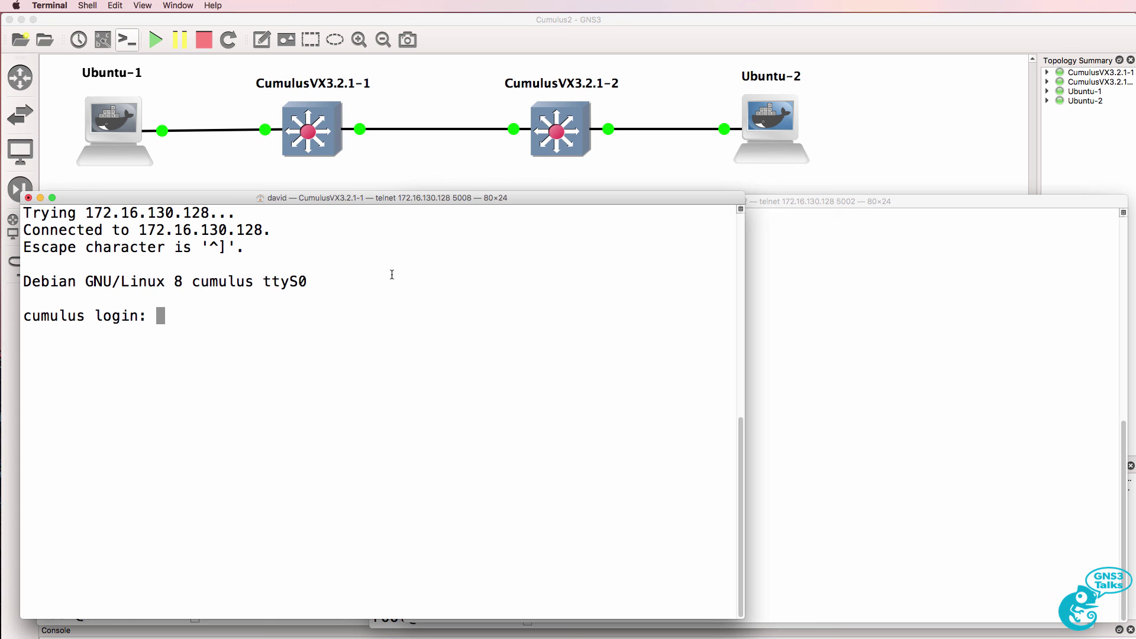
text(cumulus)
key(Return)
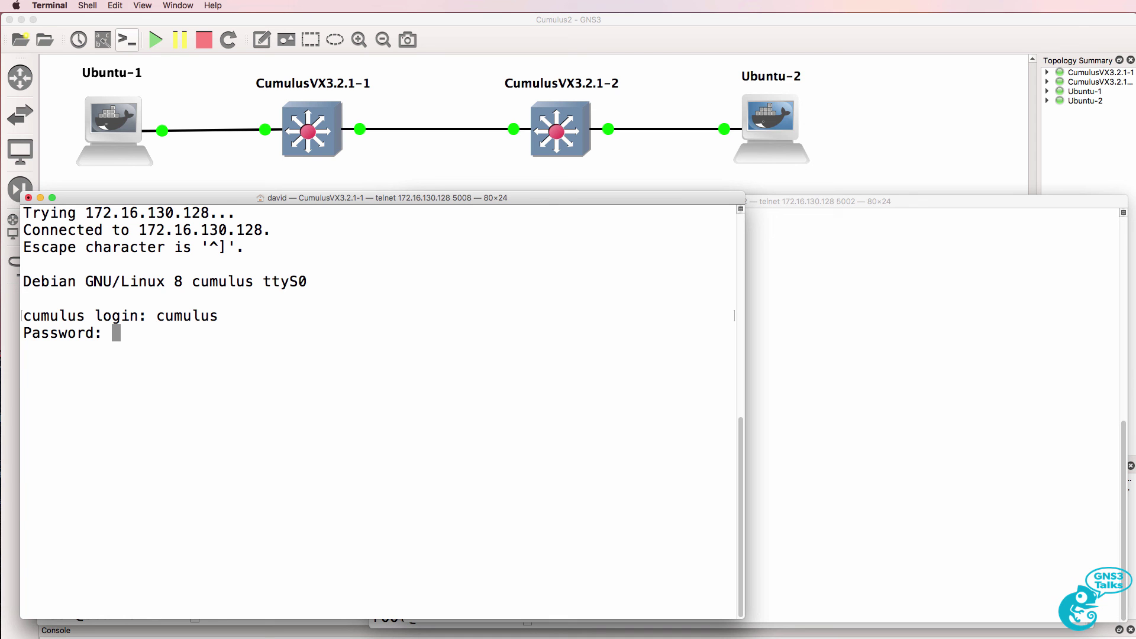
key(Return)
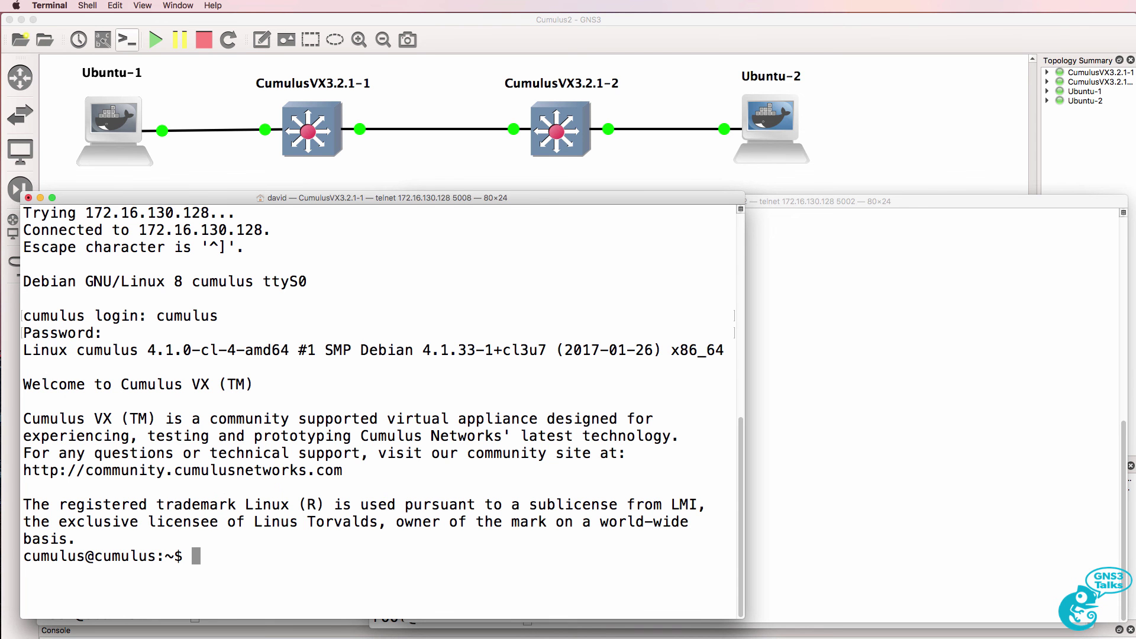
drag(23, 349, 726, 350)
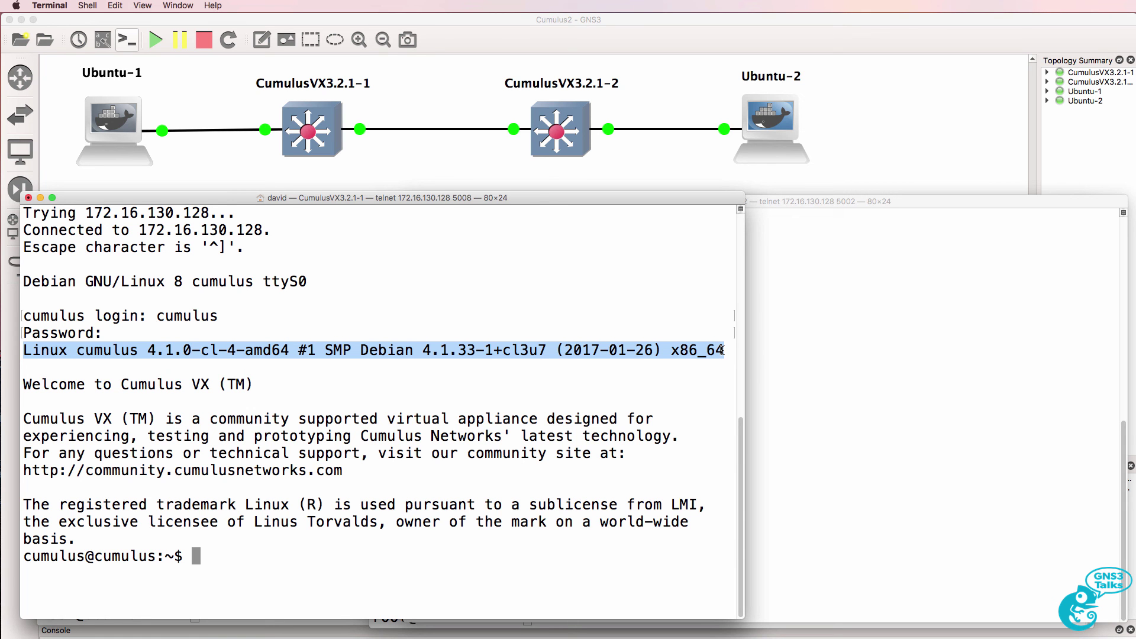
click(763, 351)
Log in to CumulusVX3.2.1-2 as cumulus with its password
text(umulus login: cumulus)
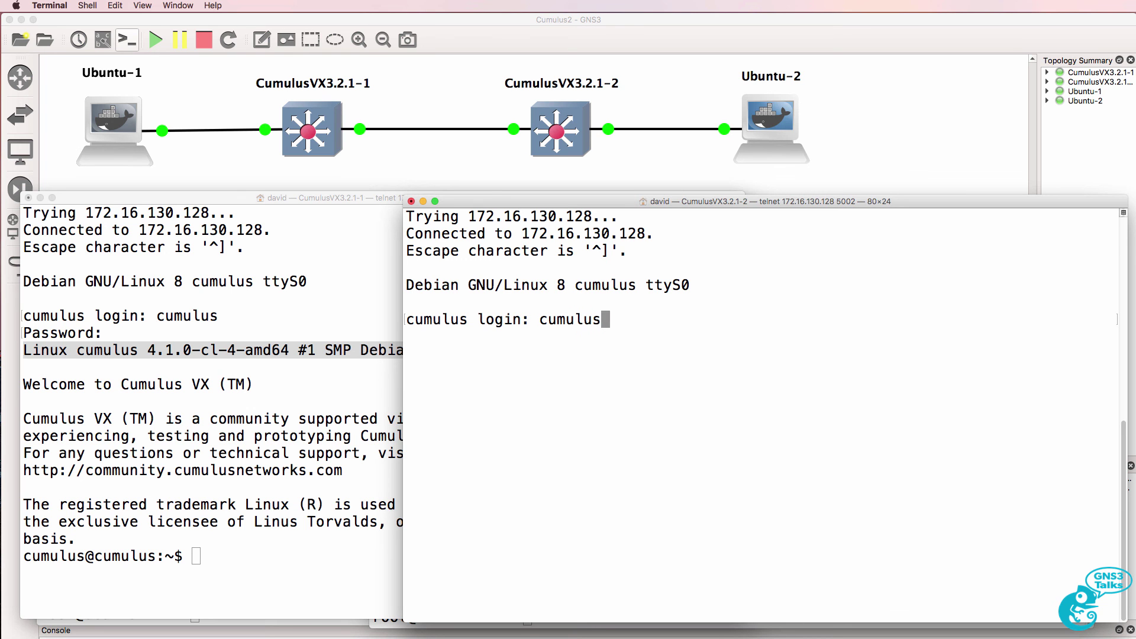
key(Return)
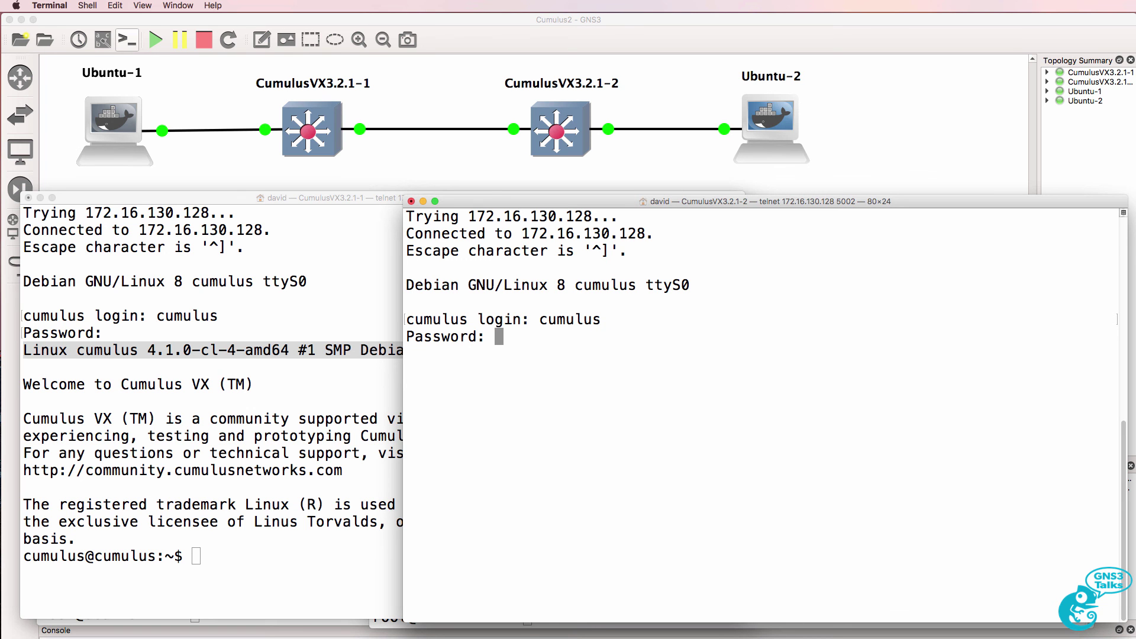
key(Return)
Run ifconfig on both switches, showing only eth0 and loopback without IPv4
key(super+grave)
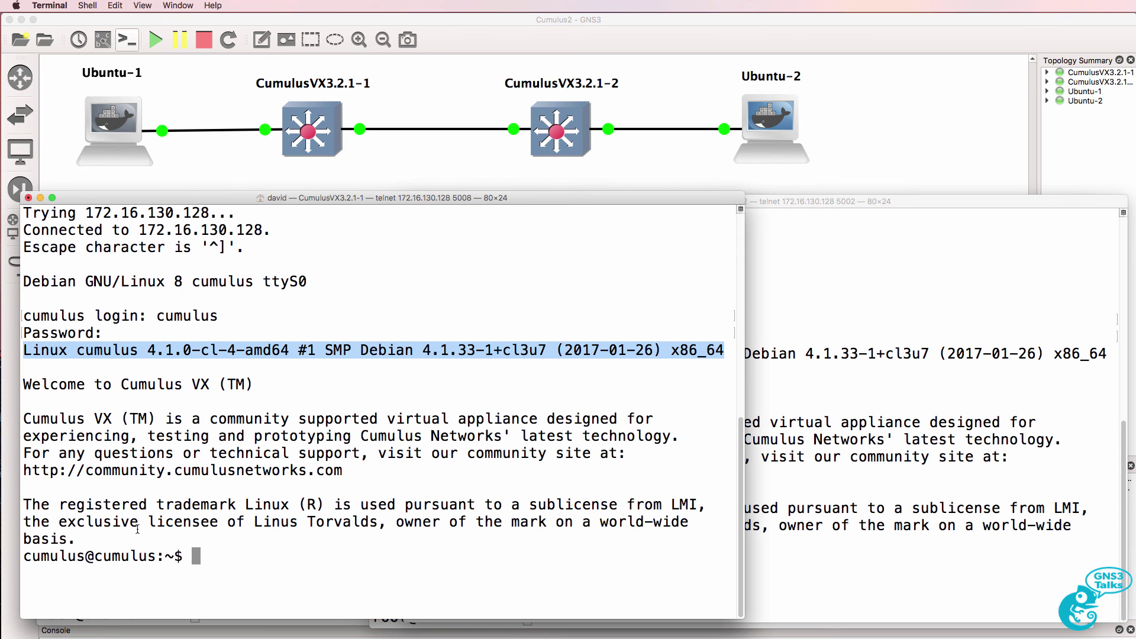
text(ifconfig)
key(Return)
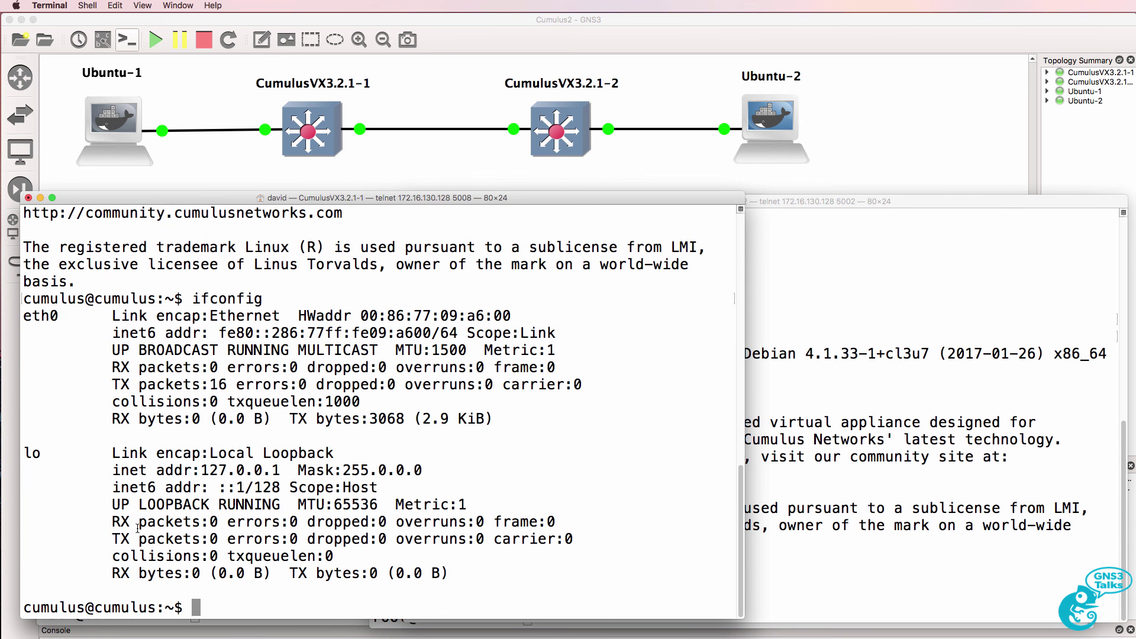
click(789, 417)
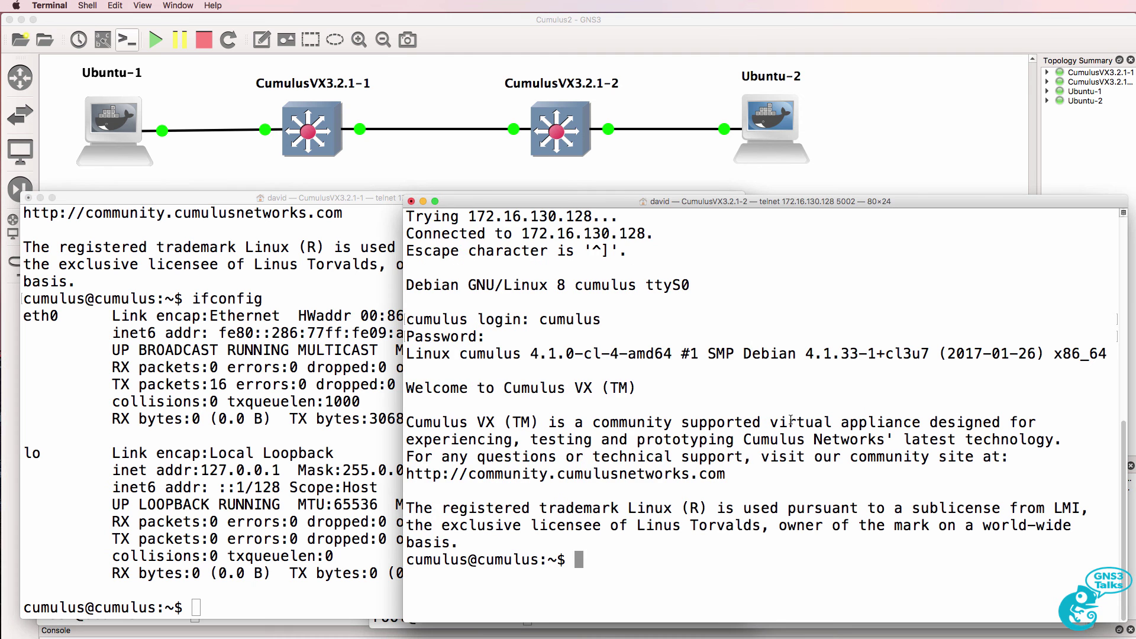
text(ifconfig)
key(Return)
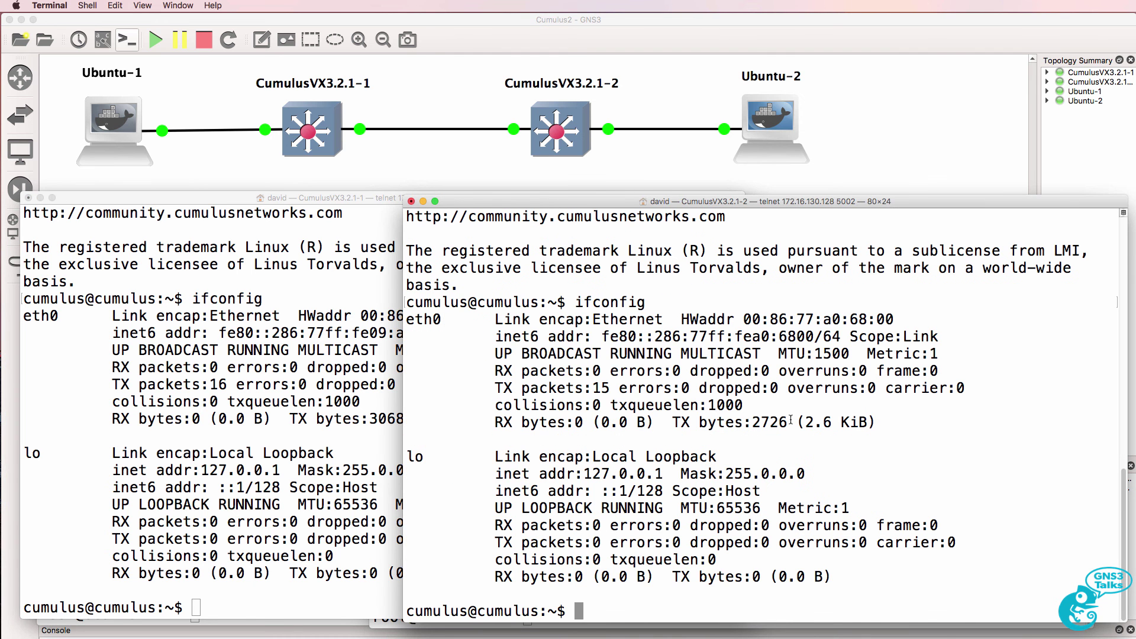
click(256, 515)
Run cat /etc/network/interfaces on CumulusVX3.2.1-1 to show eth0 using DHCP
text(cat)
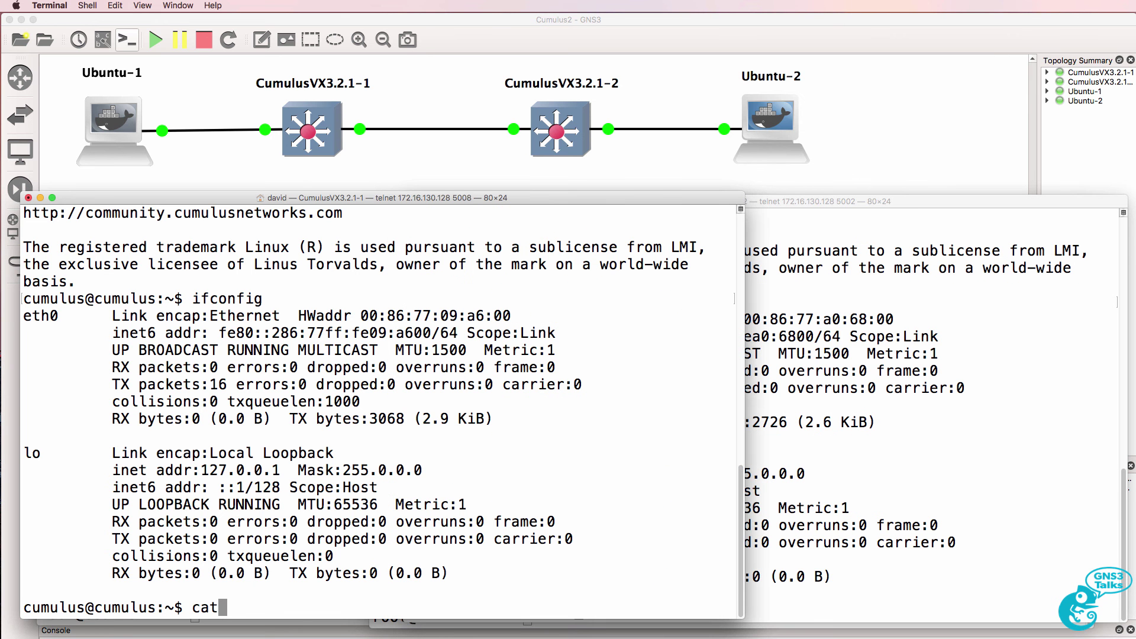
text( /etc/net)
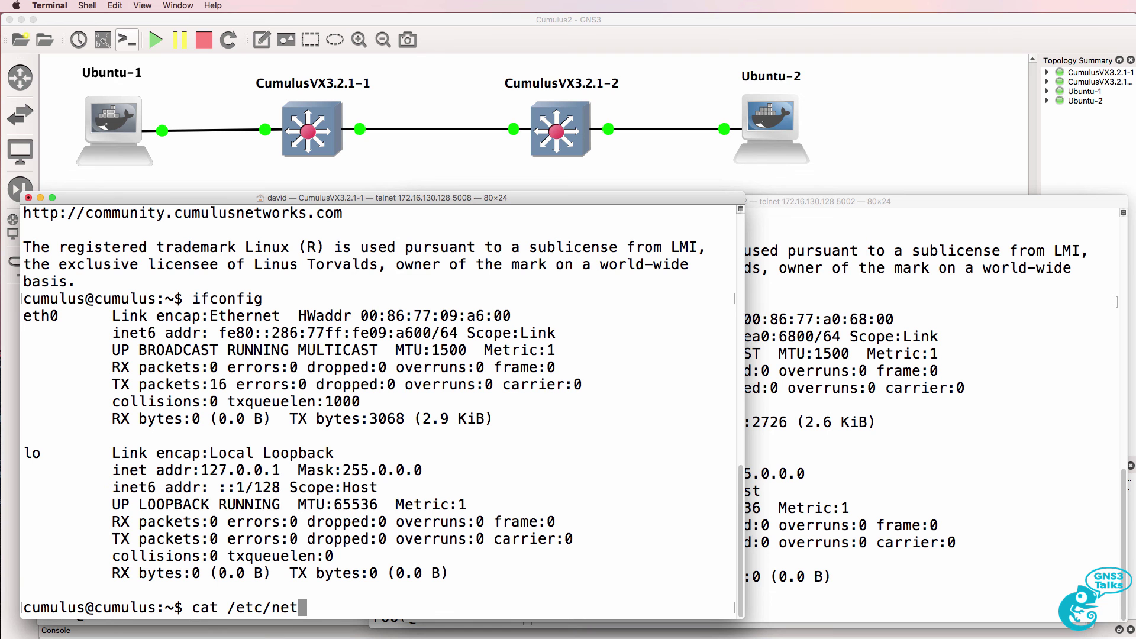
key(Tab)
key(Tab)
text(ork/in)
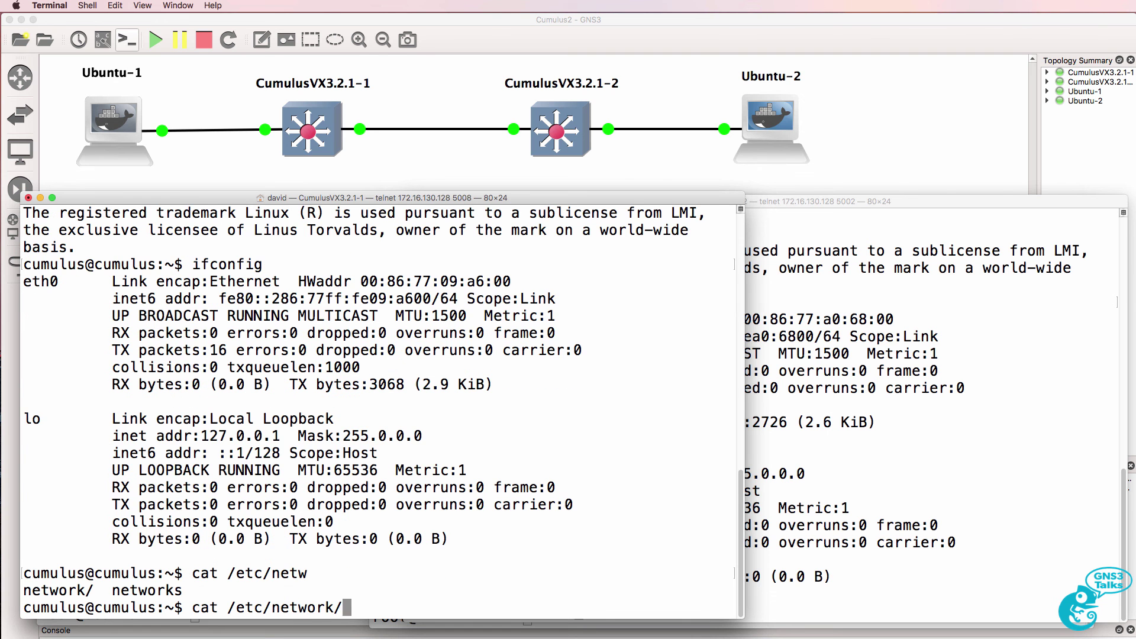
key(Tab)
key(Tab)
key(Return)
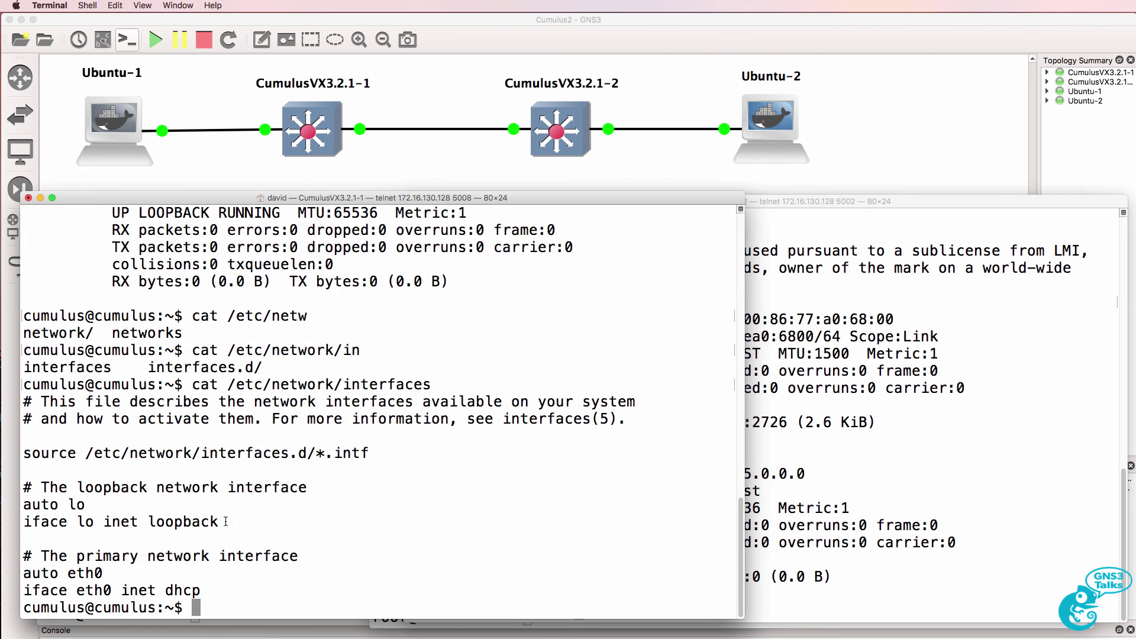